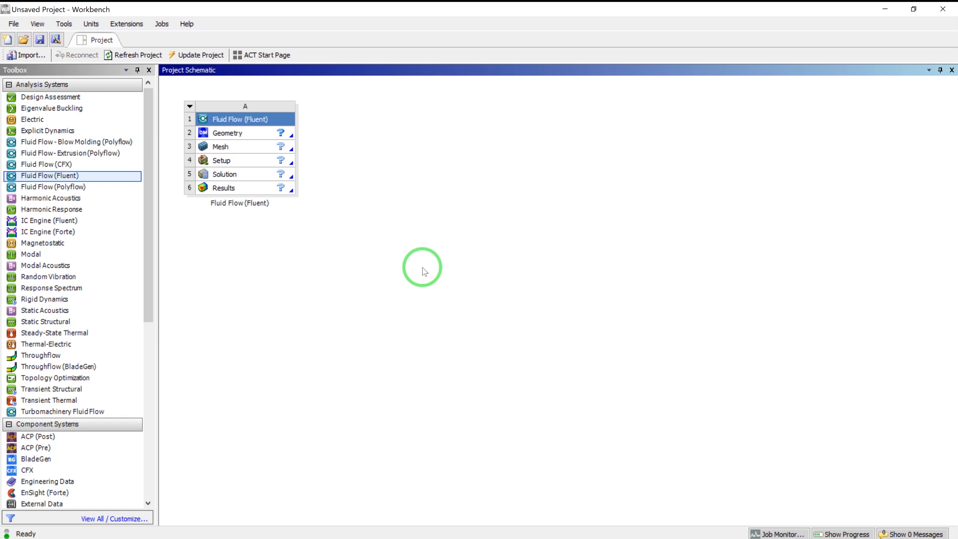
# Switch to the DesignModeler window for the geometry of the Fluid Flow (Fluent) system.
pyautogui.click(55, 177)
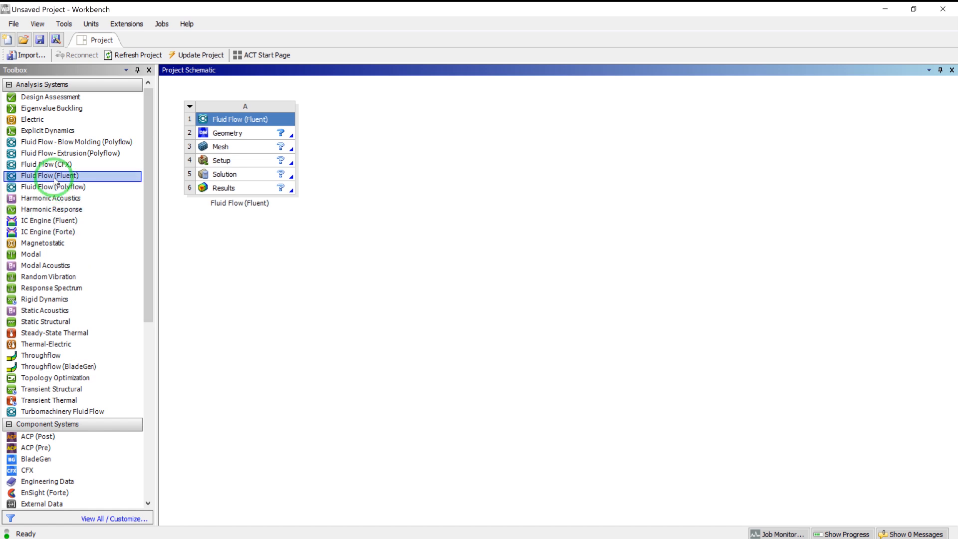
pyautogui.moveTo(56, 182)
pyautogui.mouseDown()
pyautogui.moveTo(196, 155)
pyautogui.moveTo(70, 176)
pyautogui.mouseUp()
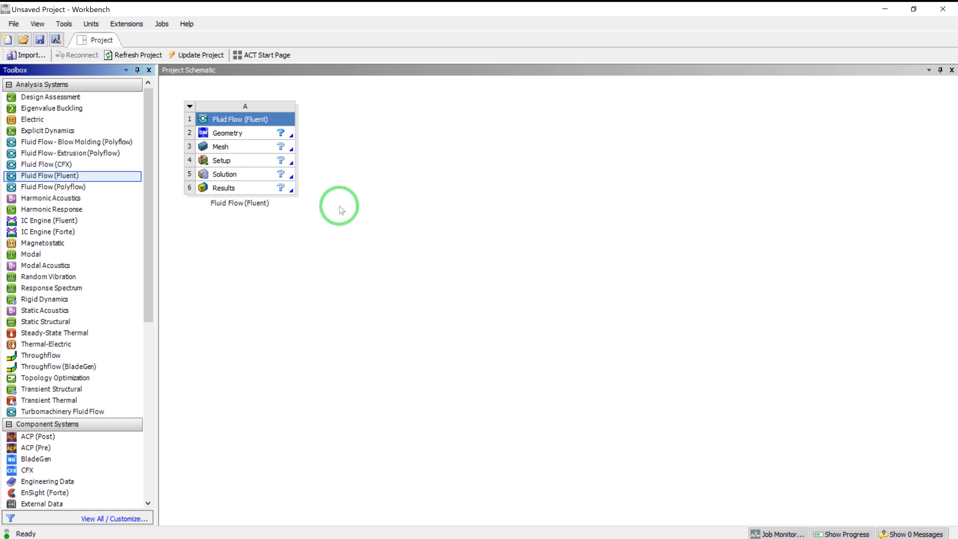
pyautogui.hotkey('alt', 'Tab')
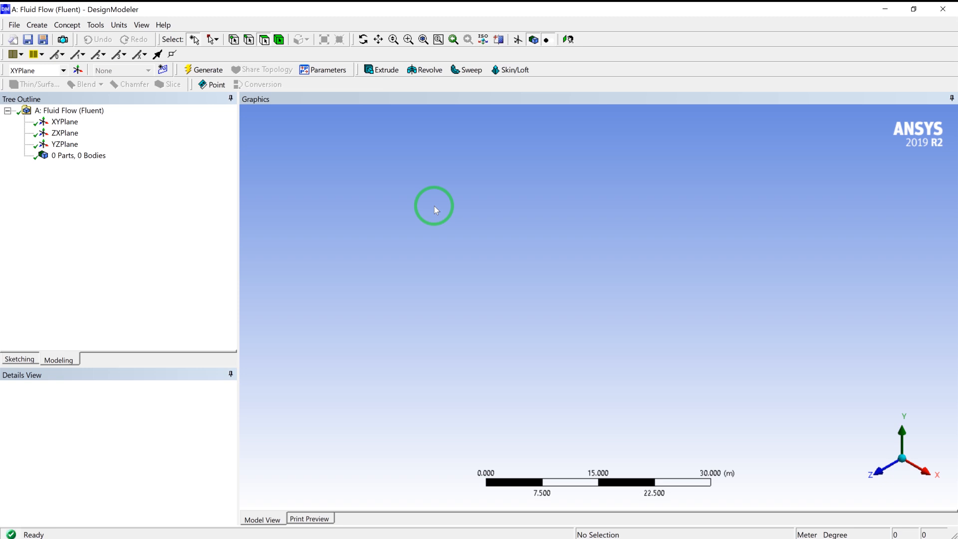
# Create a new sketch on the ZXPlane, viewed along the Y axis, and enter sketching mode.
pyautogui.click(906, 430)
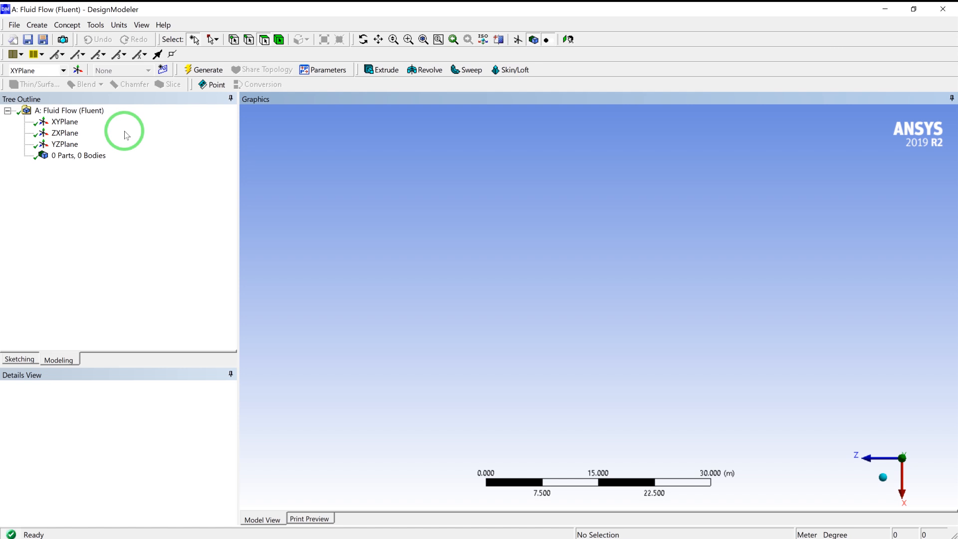
pyautogui.click(70, 133)
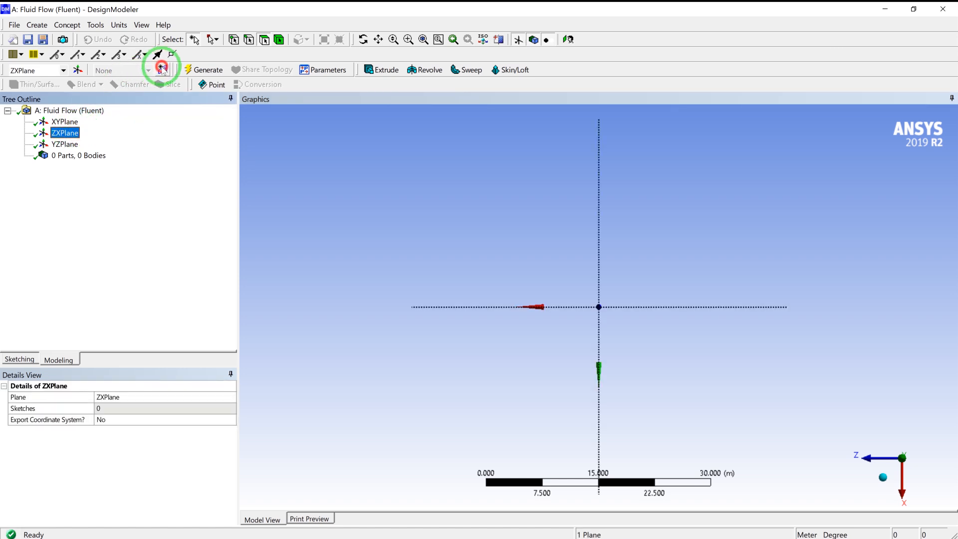
pyautogui.click(163, 69)
pyautogui.click(89, 144)
pyautogui.click(30, 358)
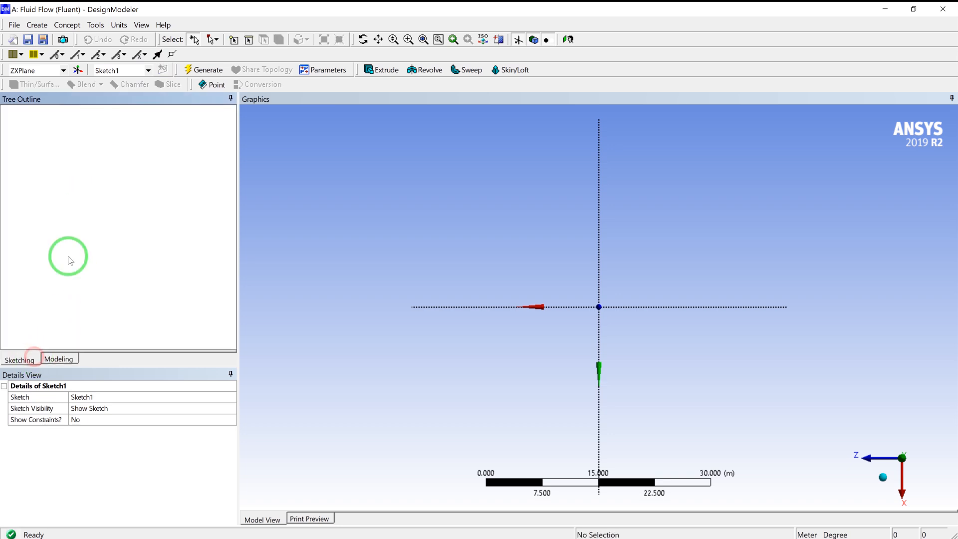
# Draw a rectangle about 5.4 m by 4.7 m in the positive Z, positive X quadrant, clear of both axes.
pyautogui.click(28, 183)
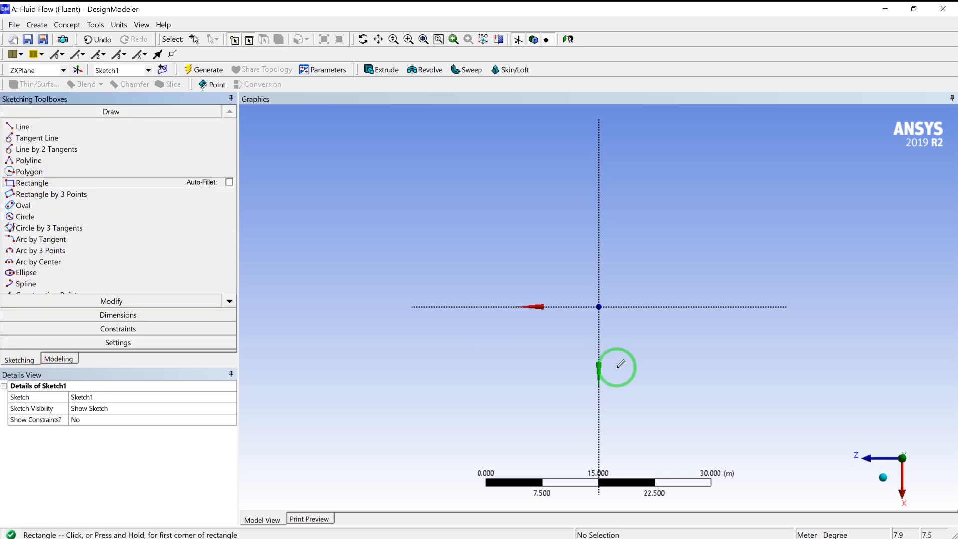
pyautogui.click(575, 327)
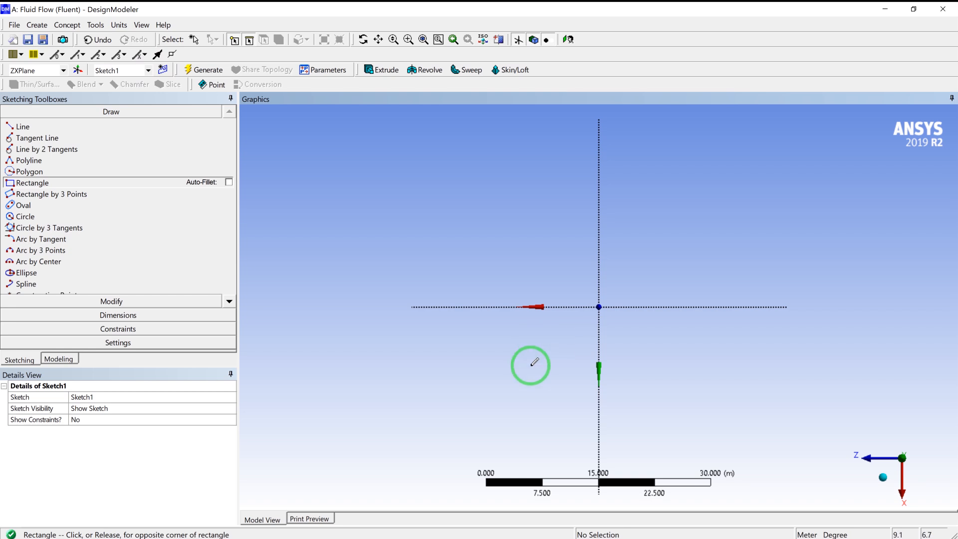
pyautogui.click(531, 366)
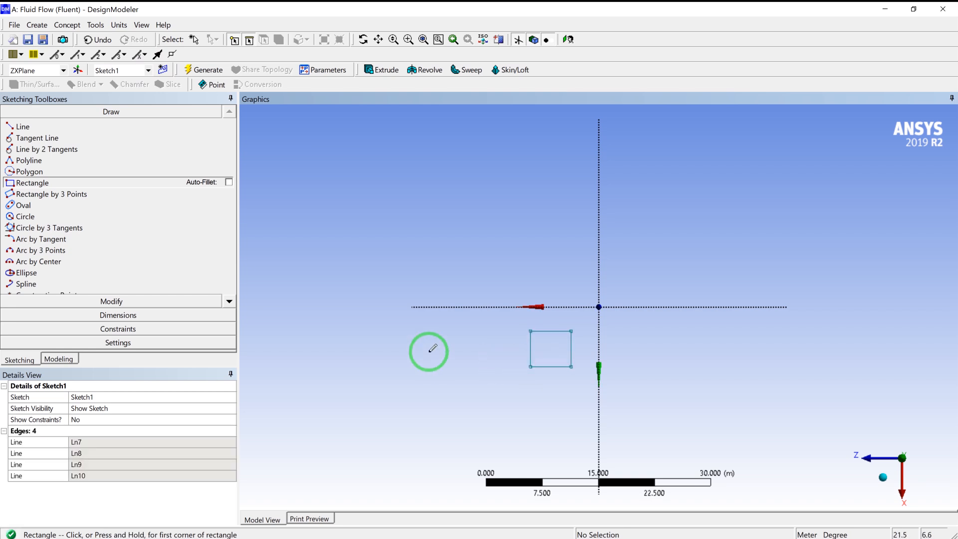
# Dimension the rectangle's vertical side nearest the X axis and set it to 10 m.
pyautogui.click(120, 317)
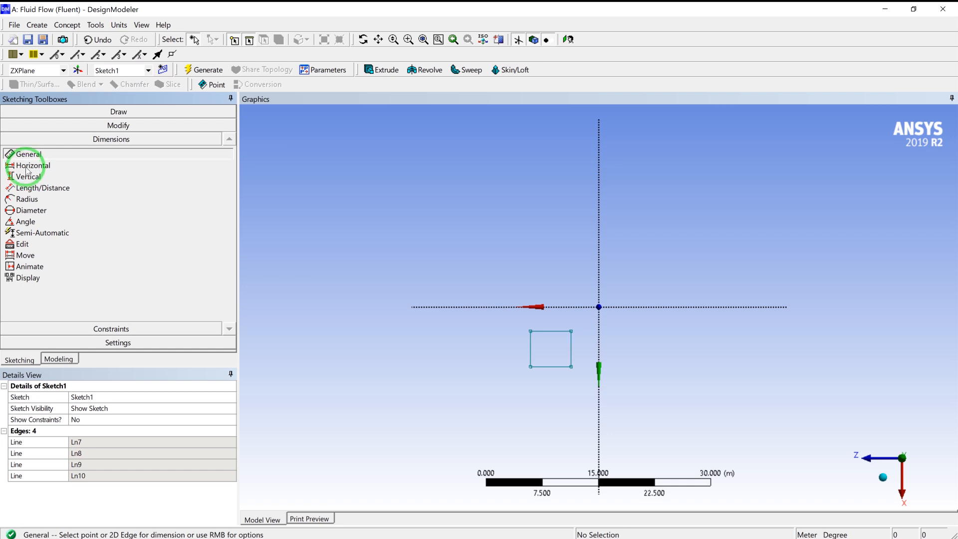
pyautogui.click(571, 358)
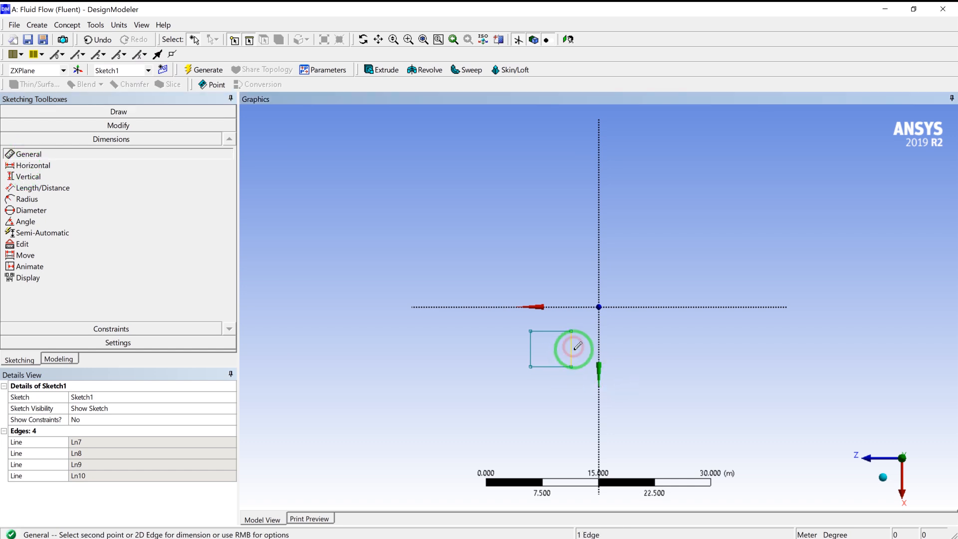
pyautogui.click(574, 355)
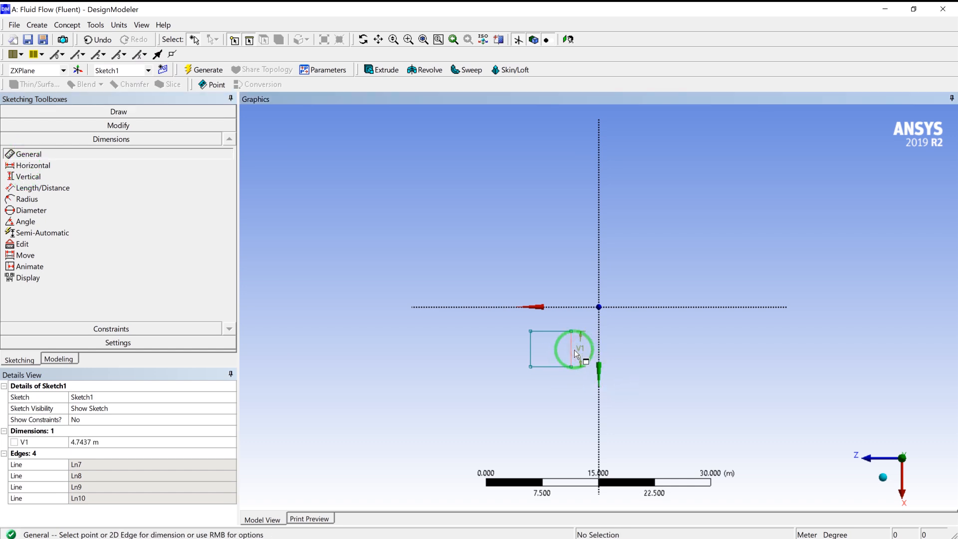
pyautogui.click(136, 440)
pyautogui.write('10')
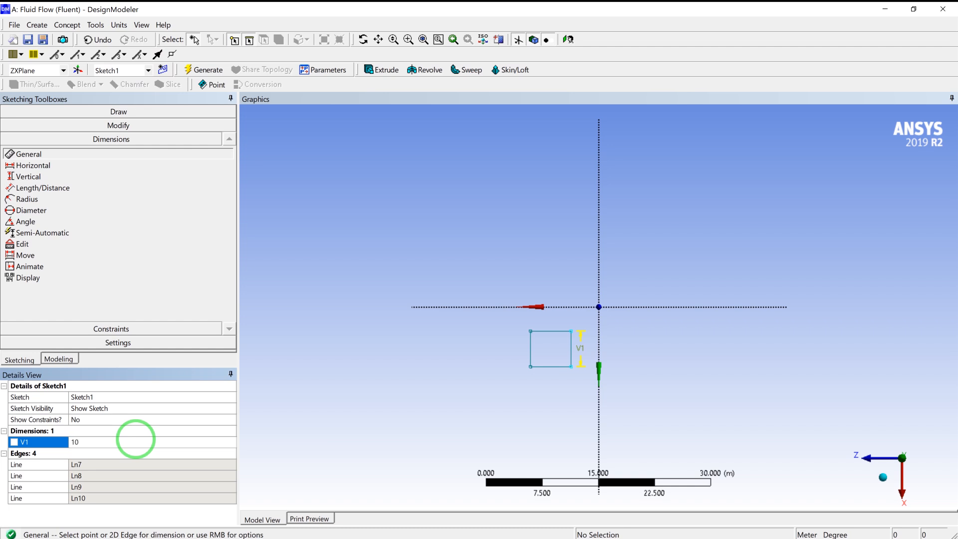
pyautogui.press('Return')
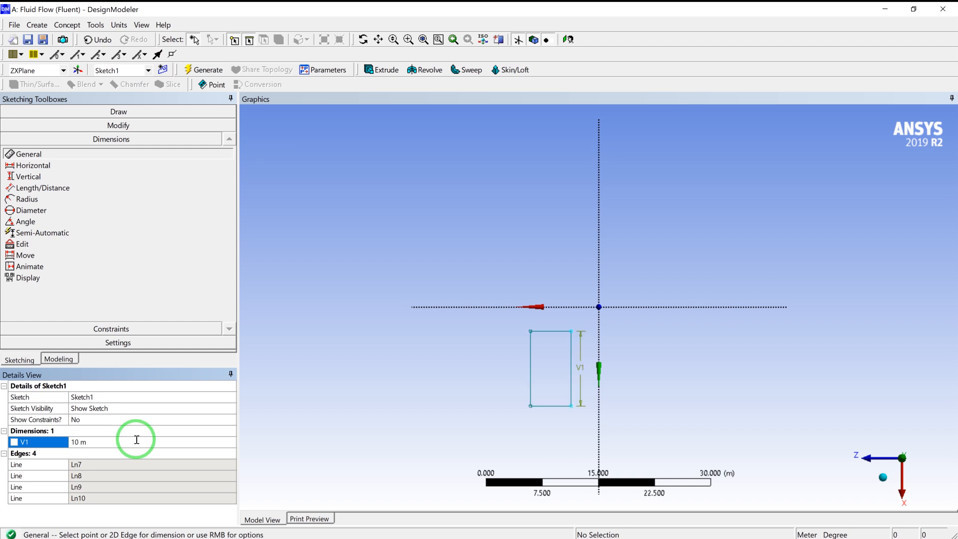
# Dimension the rectangle's horizontal side nearest the Z axis and set it to 10 m.
pyautogui.click(551, 333)
pyautogui.click(554, 304)
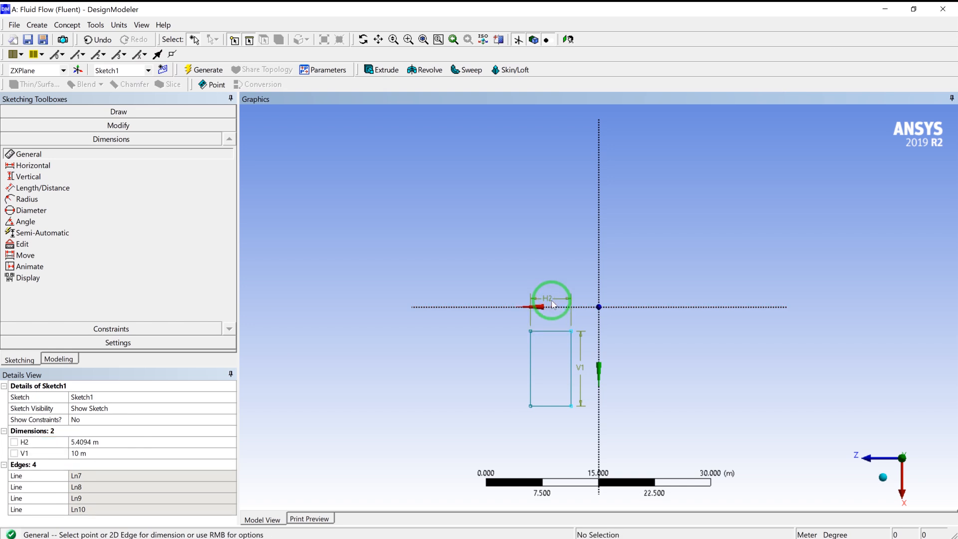
pyautogui.click(120, 440)
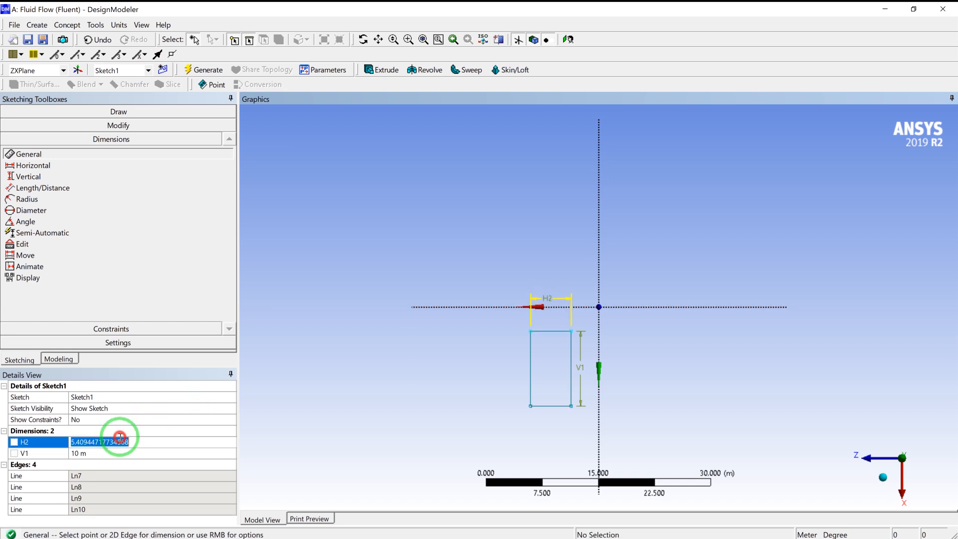
pyautogui.write('10')
pyautogui.press('Return')
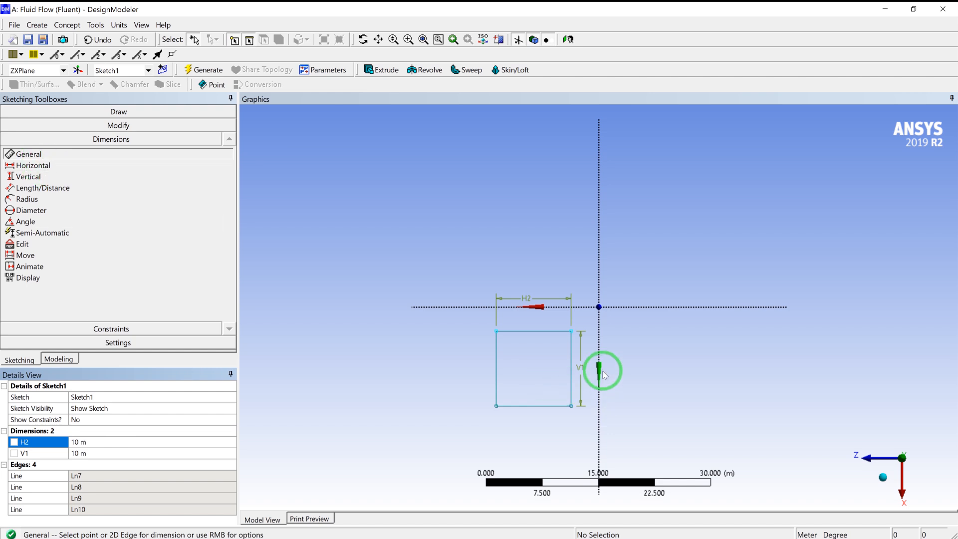
# Dimension the distance from the vertical X axis to the square's nearest side and set it to 20 m.
pyautogui.click(598, 352)
pyautogui.click(571, 361)
pyautogui.click(577, 449)
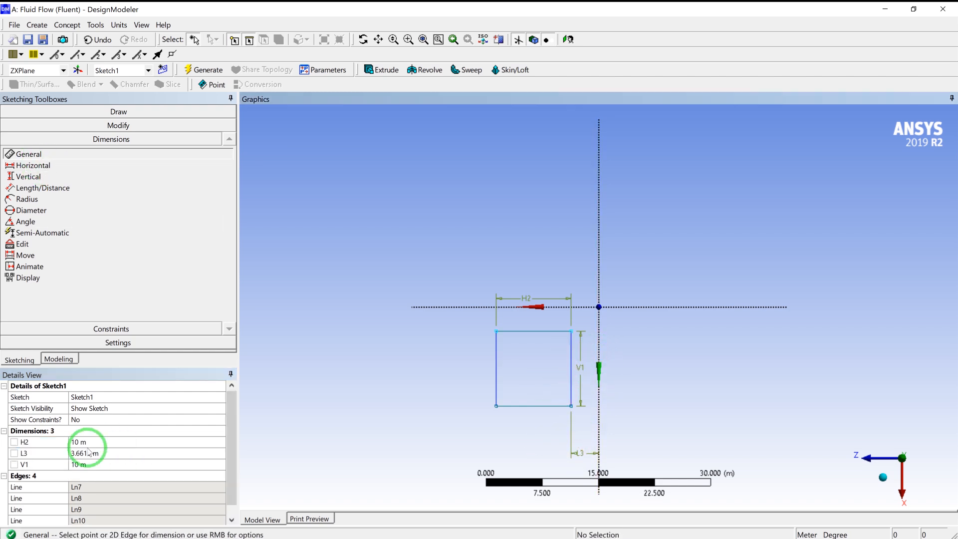
pyautogui.click(109, 452)
pyautogui.write('20')
pyautogui.press('Return')
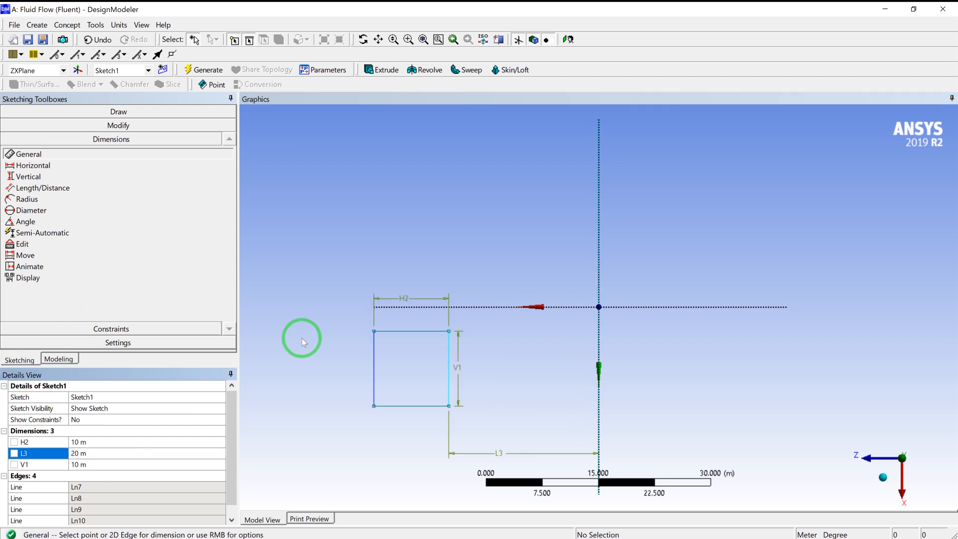
# Dimension the distance from the horizontal Z axis to the square's nearest side and set it to 15 m.
pyautogui.click(406, 308)
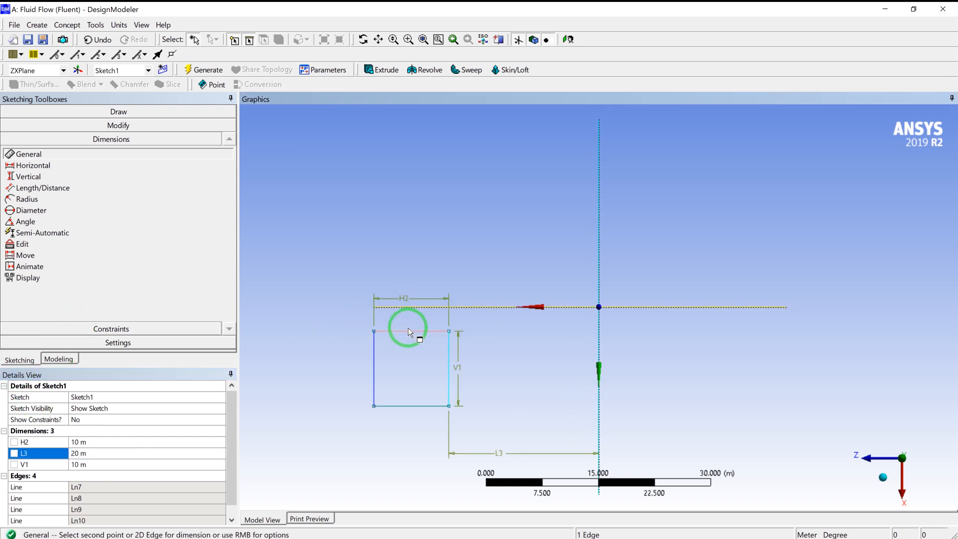
pyautogui.click(408, 331)
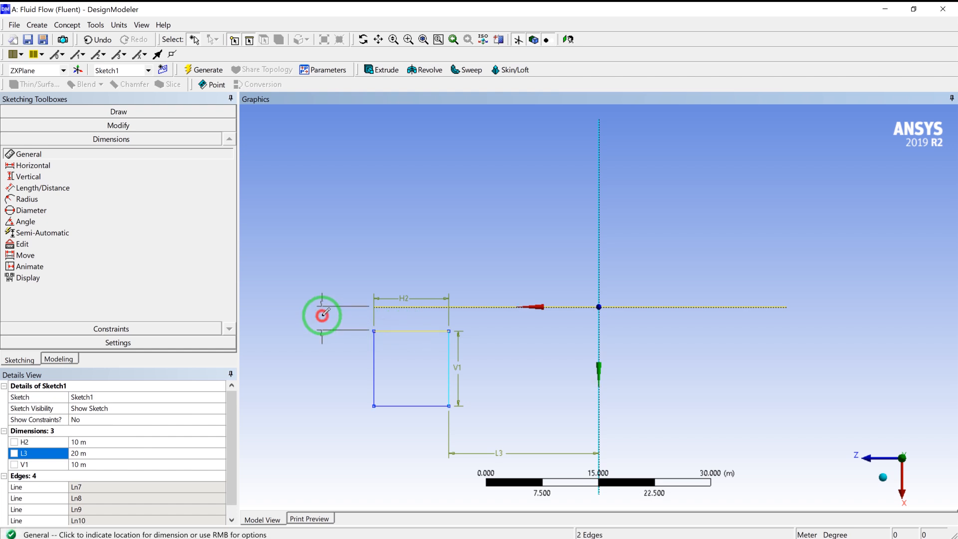
pyautogui.click(324, 314)
pyautogui.click(103, 464)
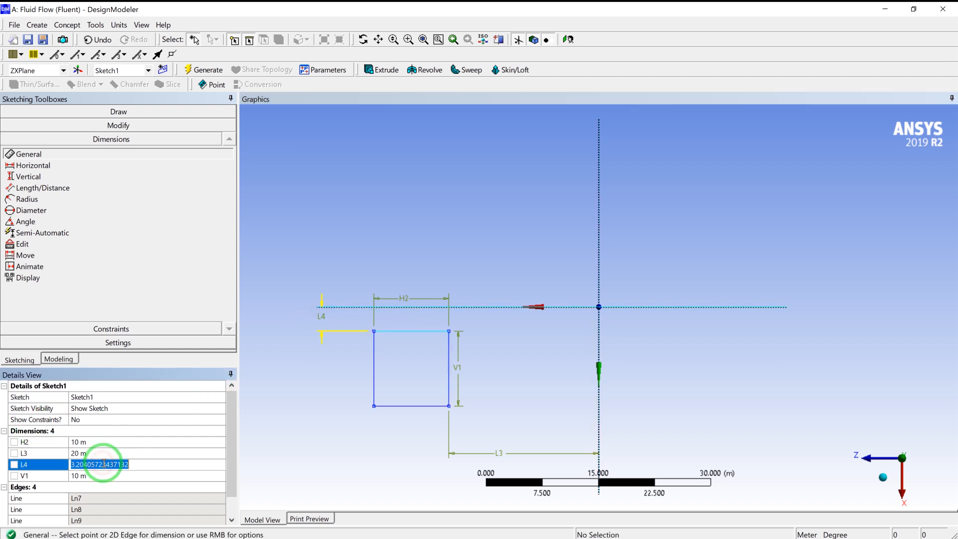
pyautogui.write('15')
pyautogui.press('Return')
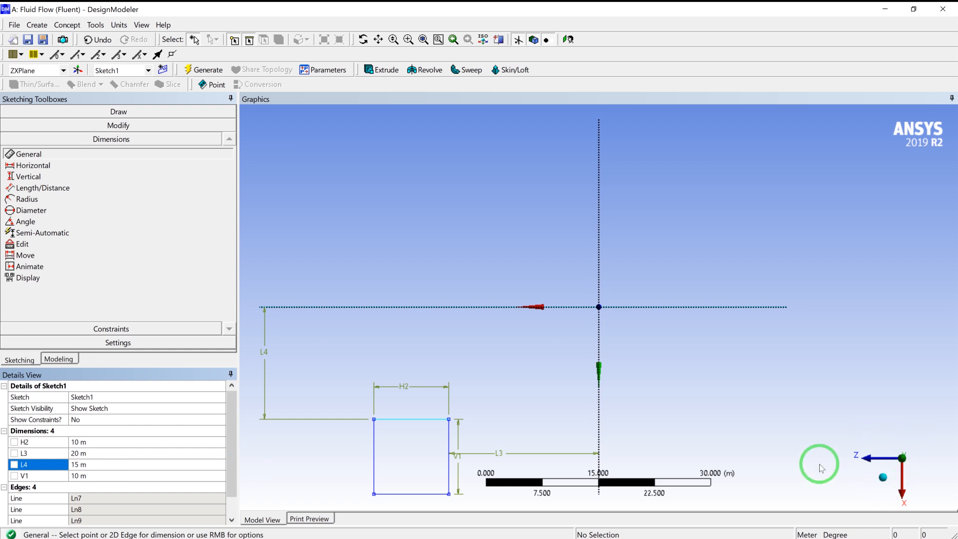
# Extrude the square sketch on the ZXPlane to a depth of 10 m and generate the solid cube.
pyautogui.click(56, 359)
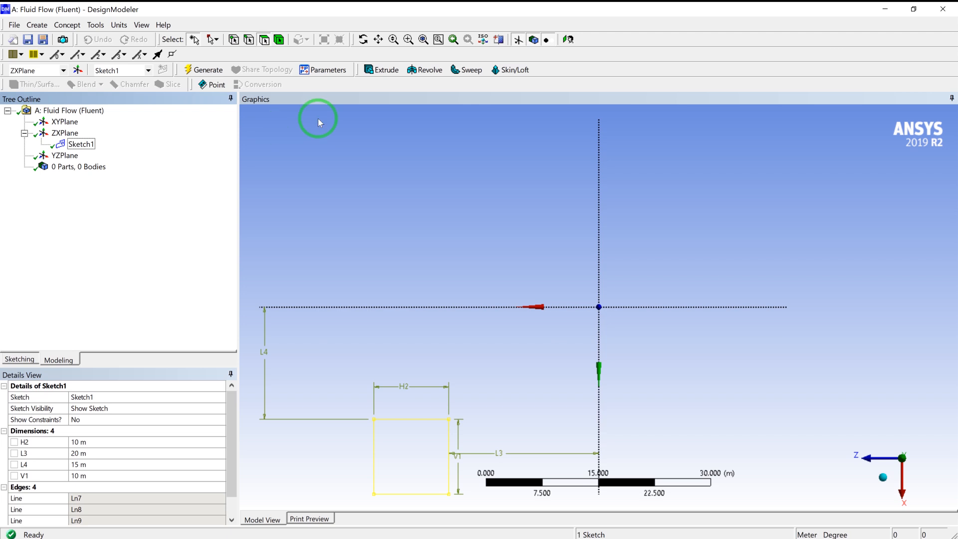
pyautogui.click(381, 69)
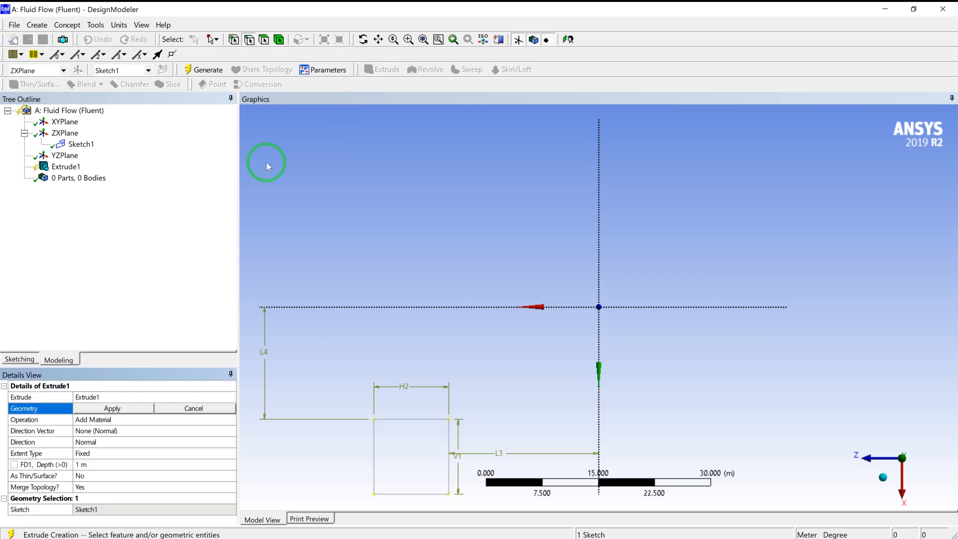
pyautogui.click(78, 144)
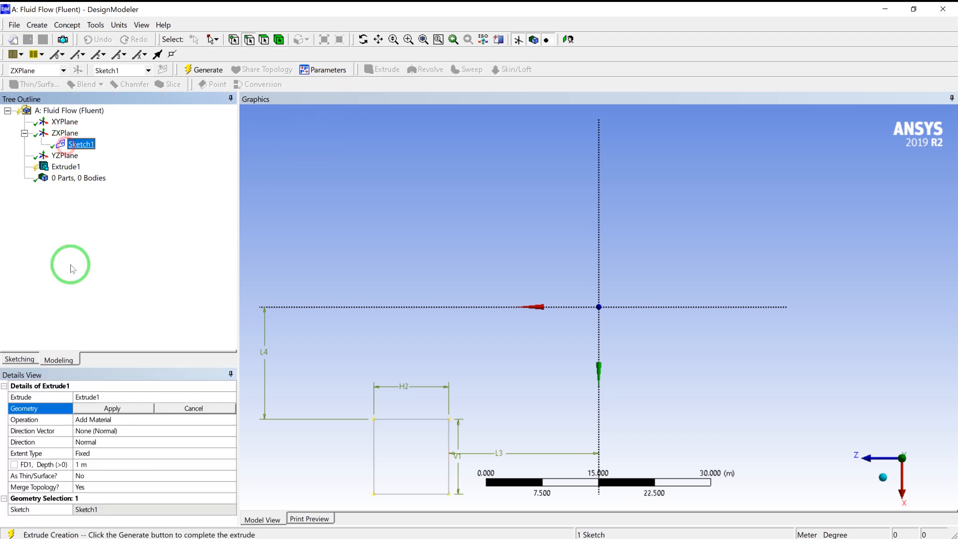
pyautogui.click(102, 409)
pyautogui.click(98, 465)
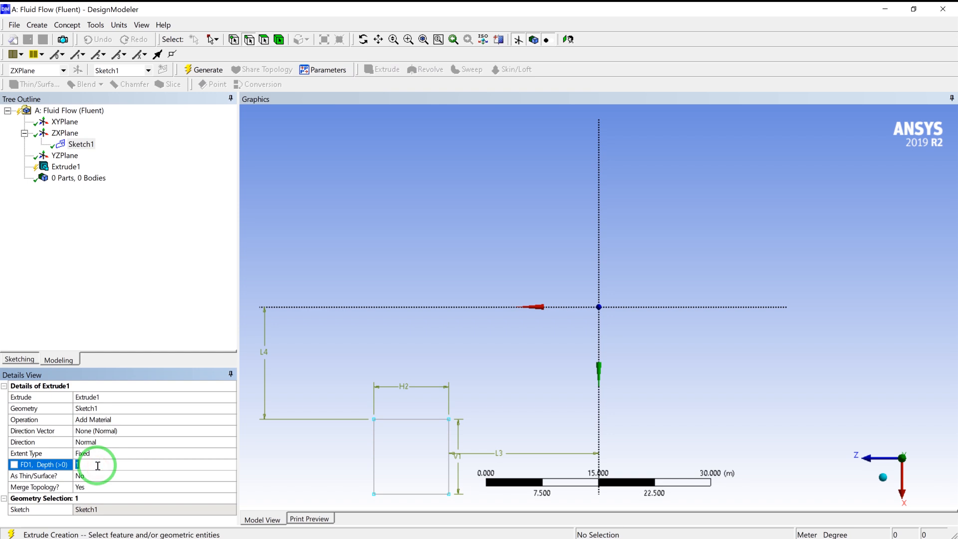
pyautogui.press('Return')
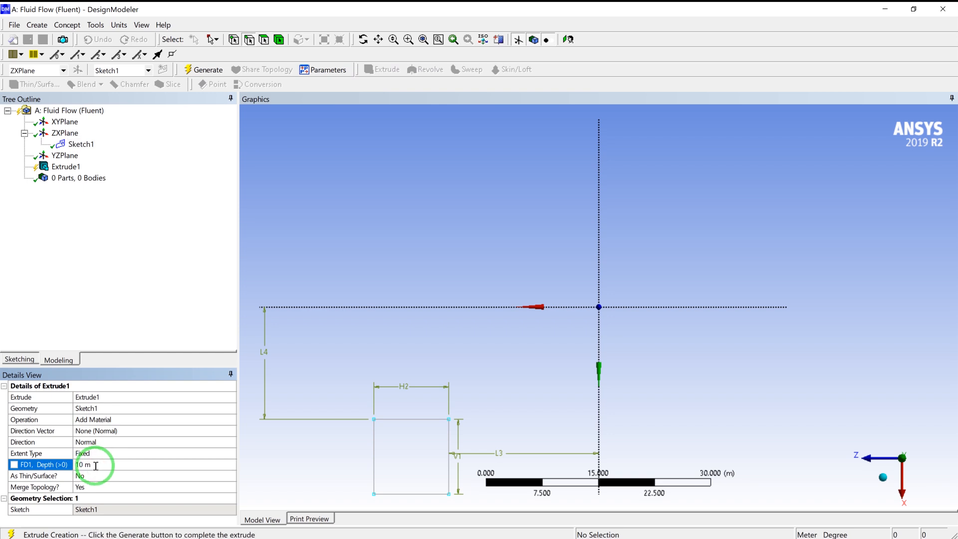
pyautogui.moveTo(375, 374); pyautogui.dragTo(840, 425, button='middle')
pyautogui.click(884, 442)
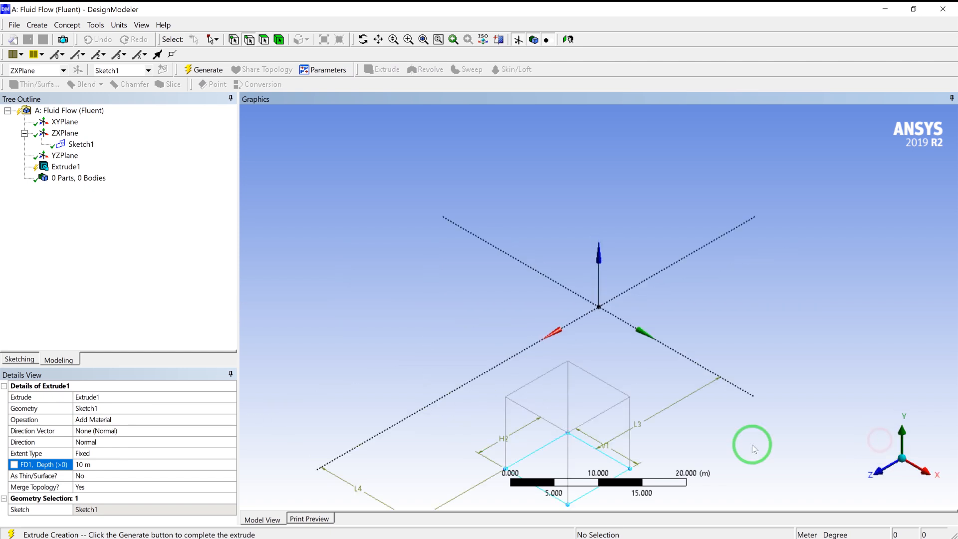
pyautogui.click(216, 71)
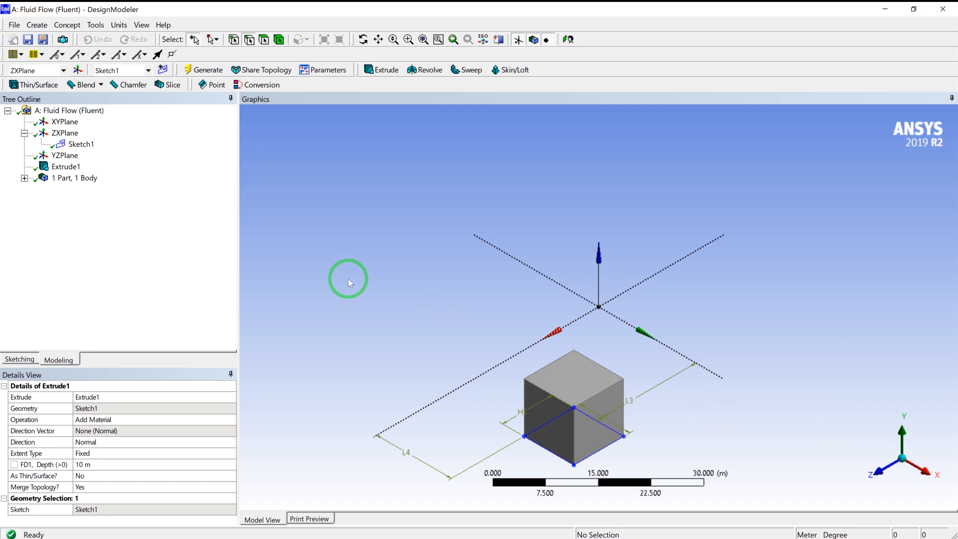
# Create a new sketch on the XYPlane and draw a rectangle about 38 m by 35 m with one corner at the origin.
pyautogui.click(57, 123)
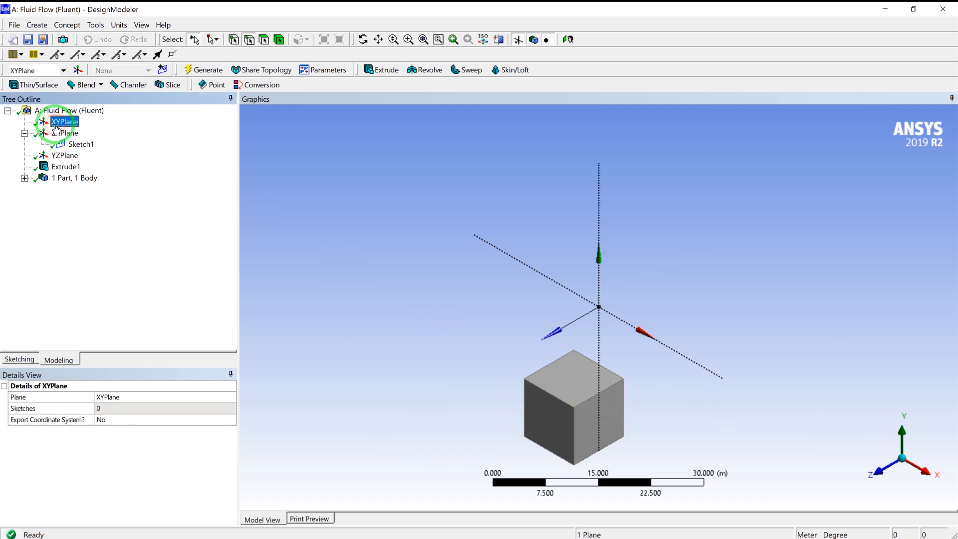
pyautogui.click(163, 69)
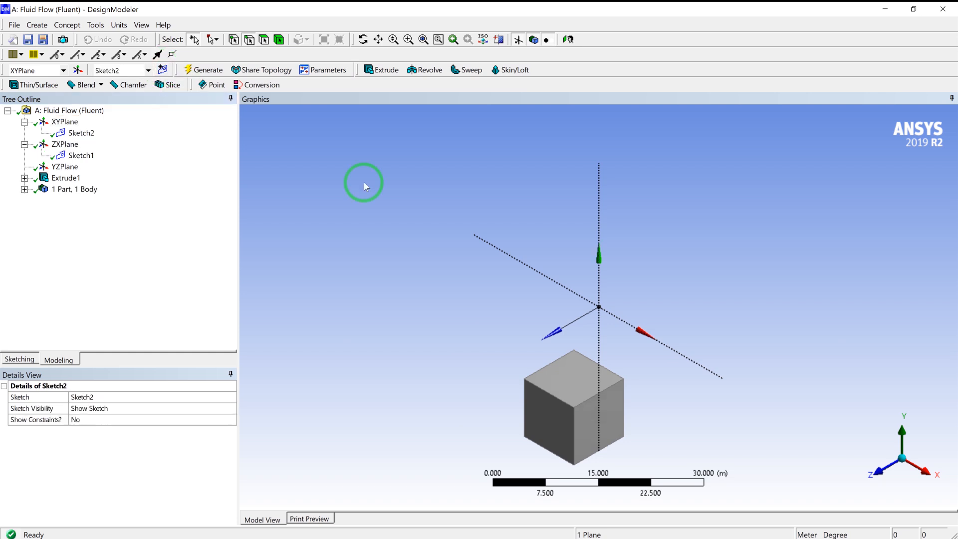
pyautogui.click(18, 360)
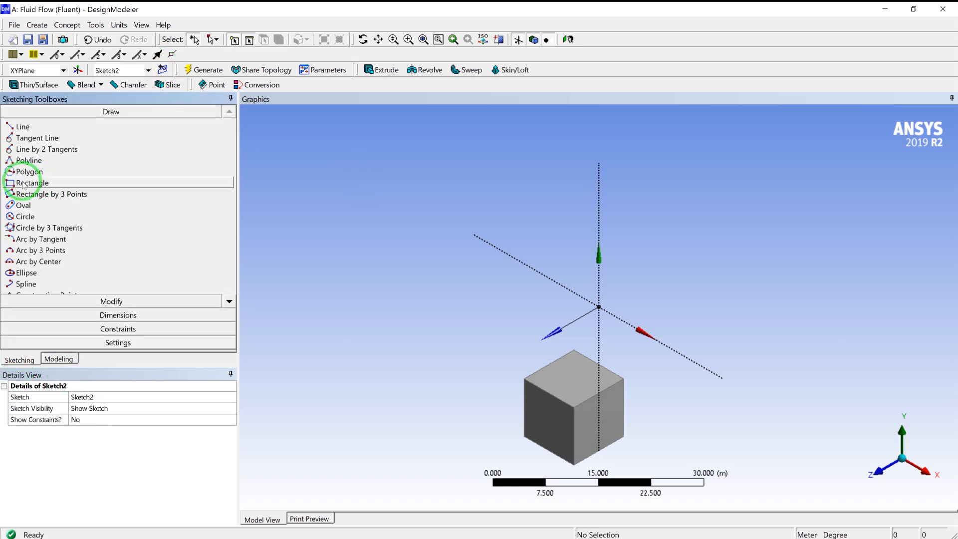
pyautogui.click(23, 184)
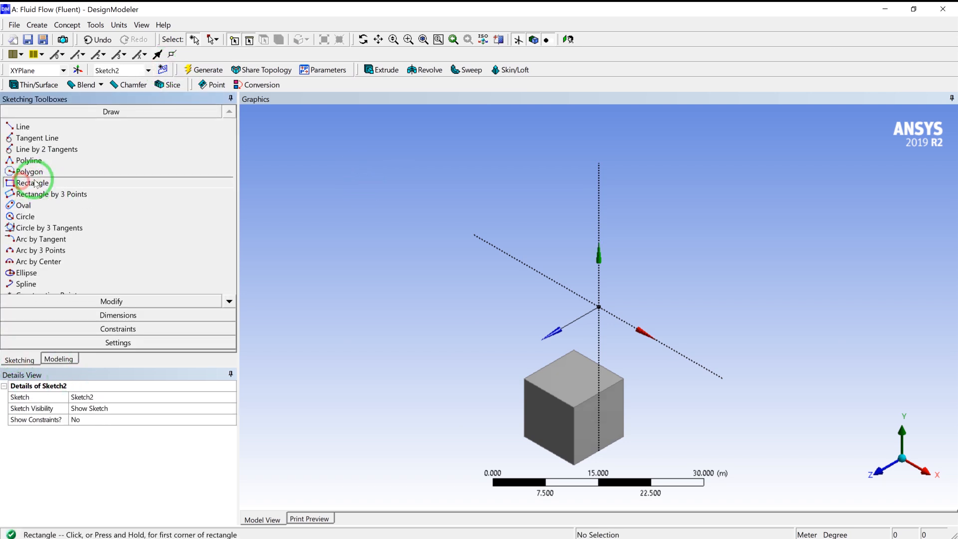
pyautogui.click(599, 305)
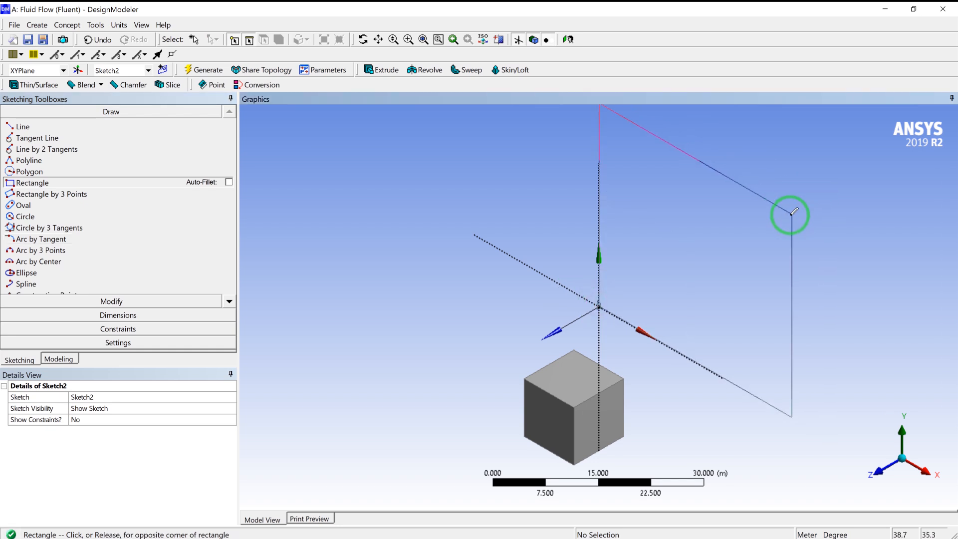
pyautogui.click(796, 210)
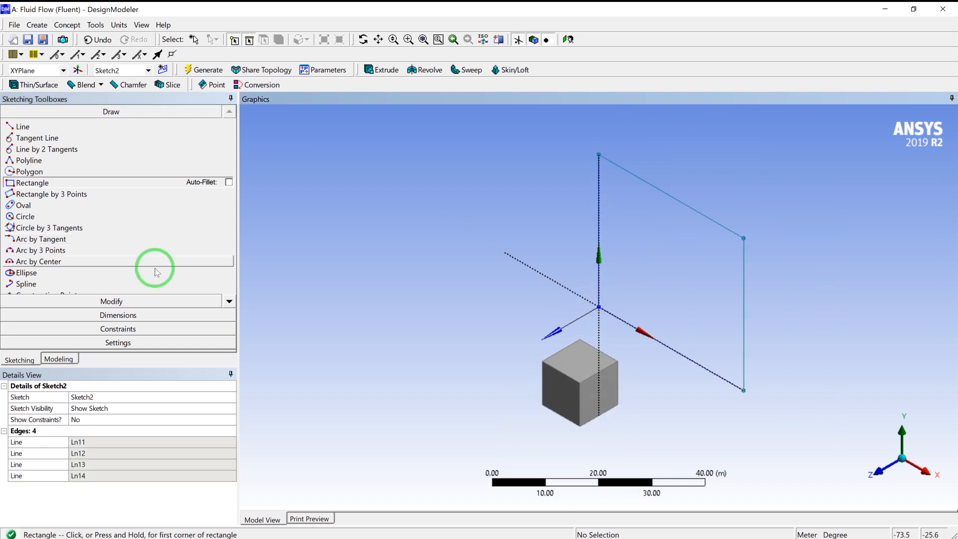
# Dimension the rectangle's upper side horizontally and set it to 40 m.
pyautogui.click(115, 315)
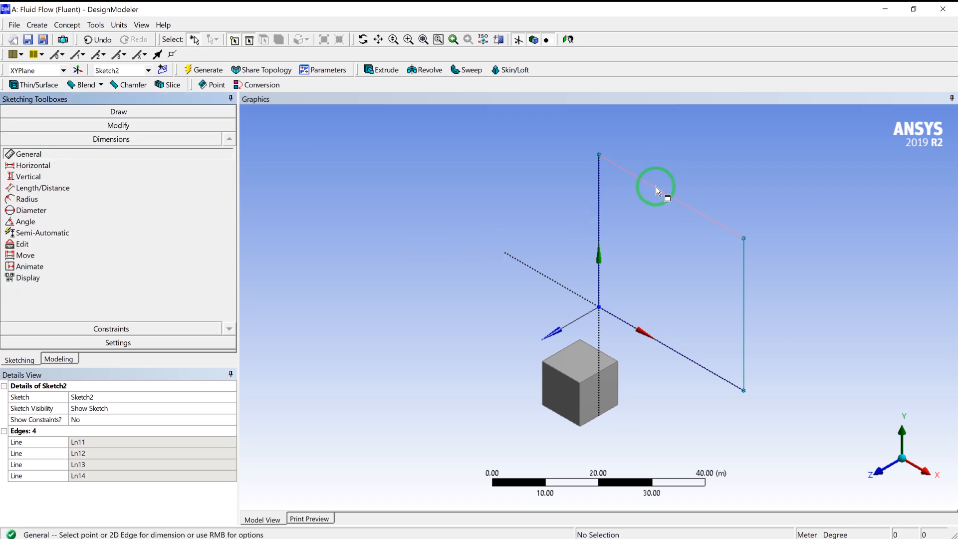
pyautogui.click(666, 162)
pyautogui.click(670, 149)
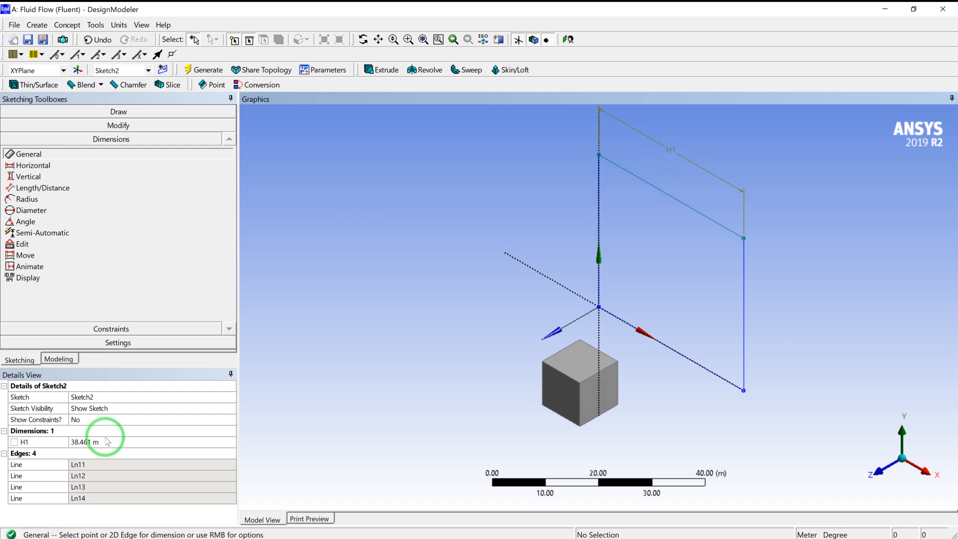
pyautogui.click(127, 442)
pyautogui.write('40')
pyautogui.press('Return')
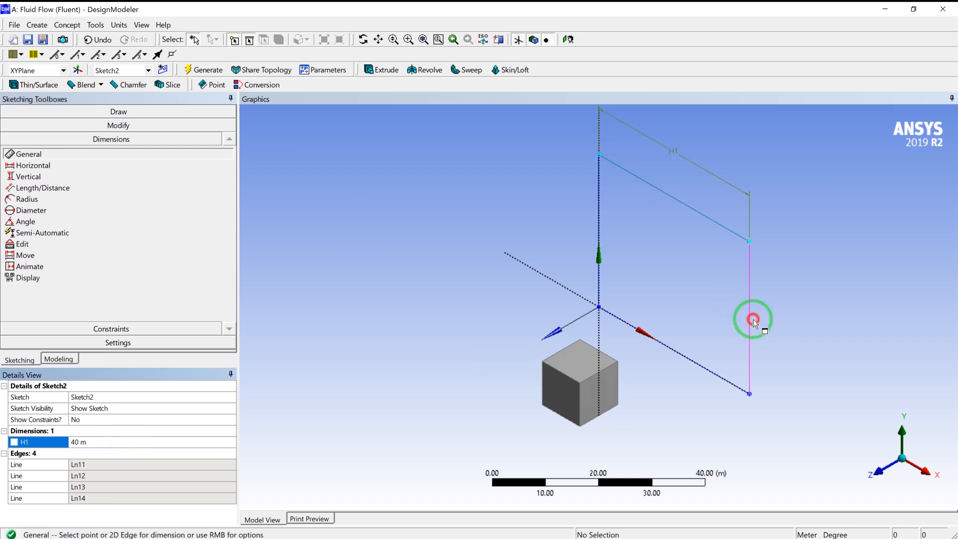
# Dimension the rectangle's vertical side opposite the Y axis and set it to 40 m.
pyautogui.click(753, 319)
pyautogui.click(808, 327)
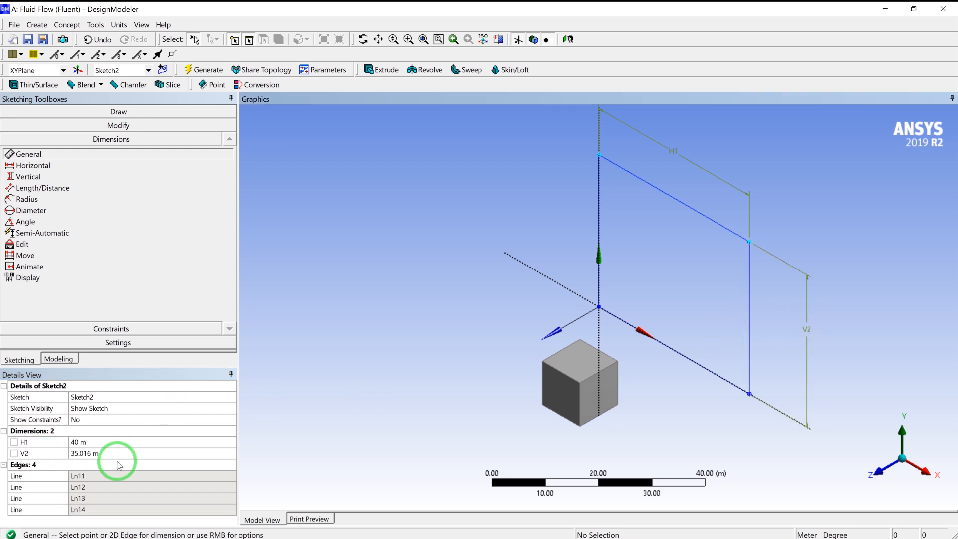
pyautogui.click(117, 454)
pyautogui.write('40')
pyautogui.press('Return')
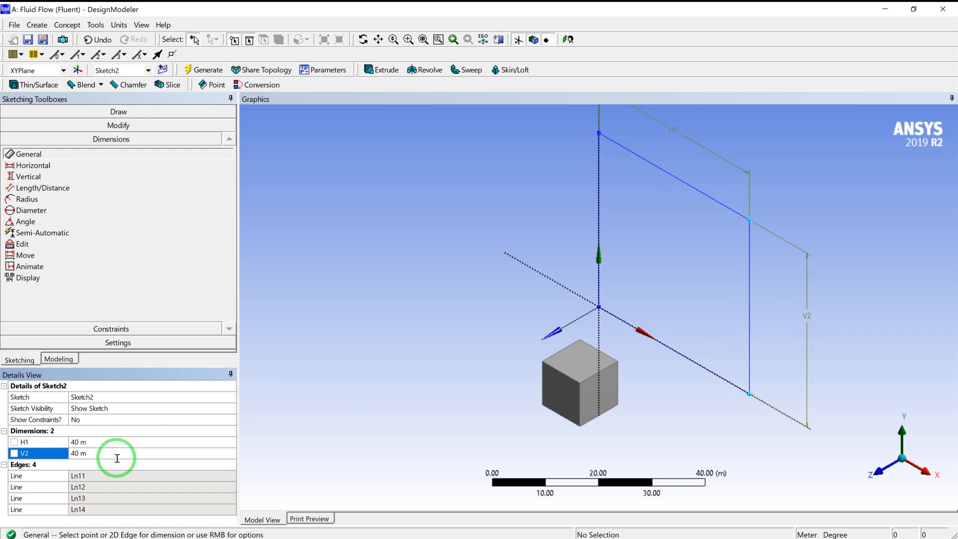
# Start an Extrude of the square sketch on the XYPlane and set its depth to 100 m.
pyautogui.click(57, 359)
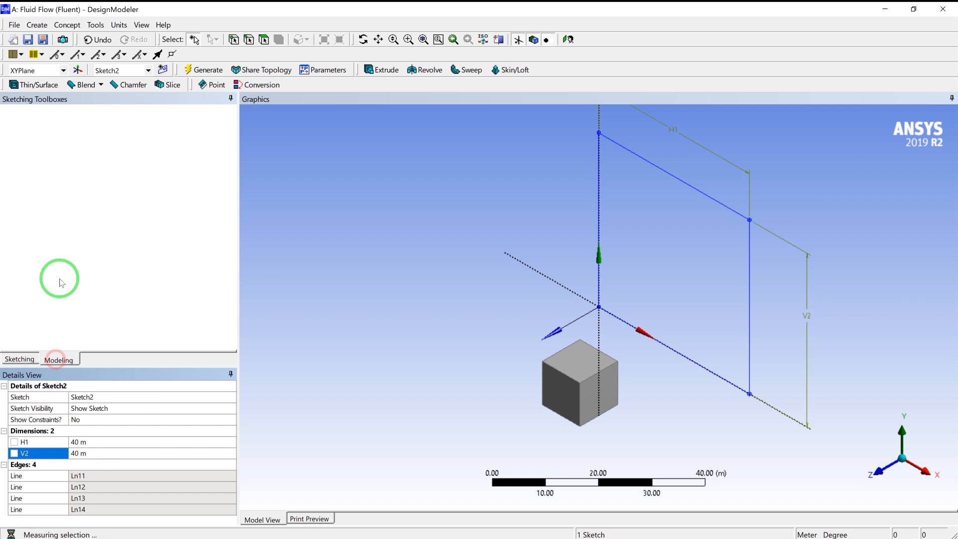
pyautogui.click(80, 155)
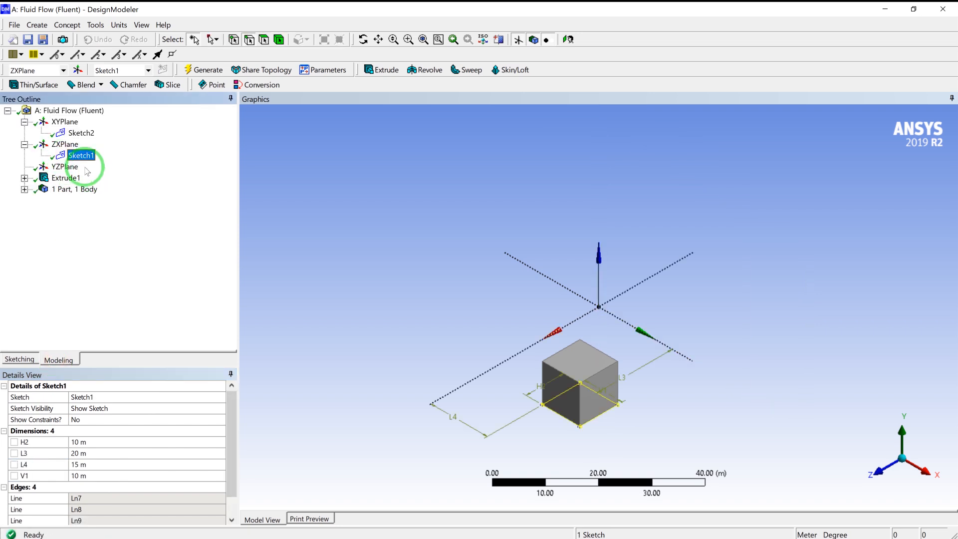
pyautogui.click(80, 133)
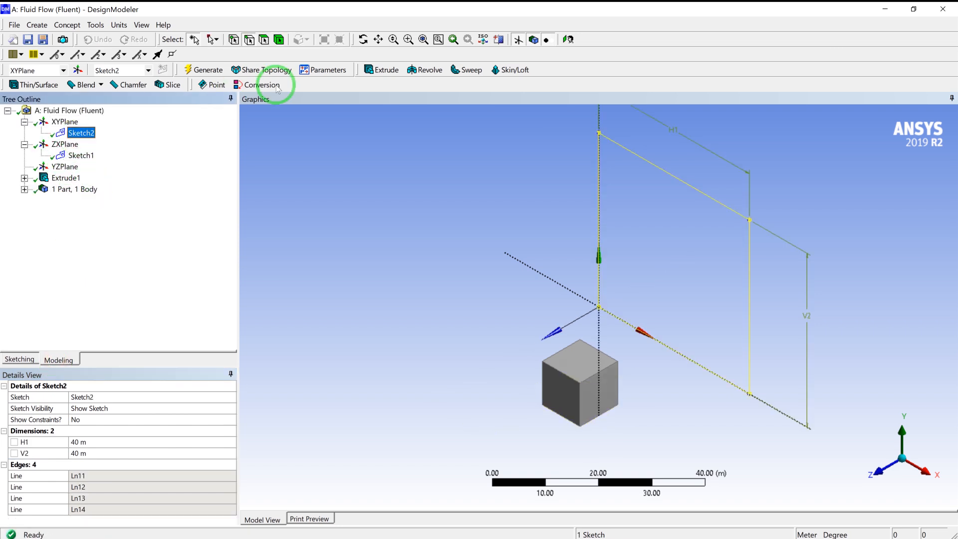
pyautogui.click(380, 70)
pyautogui.click(113, 409)
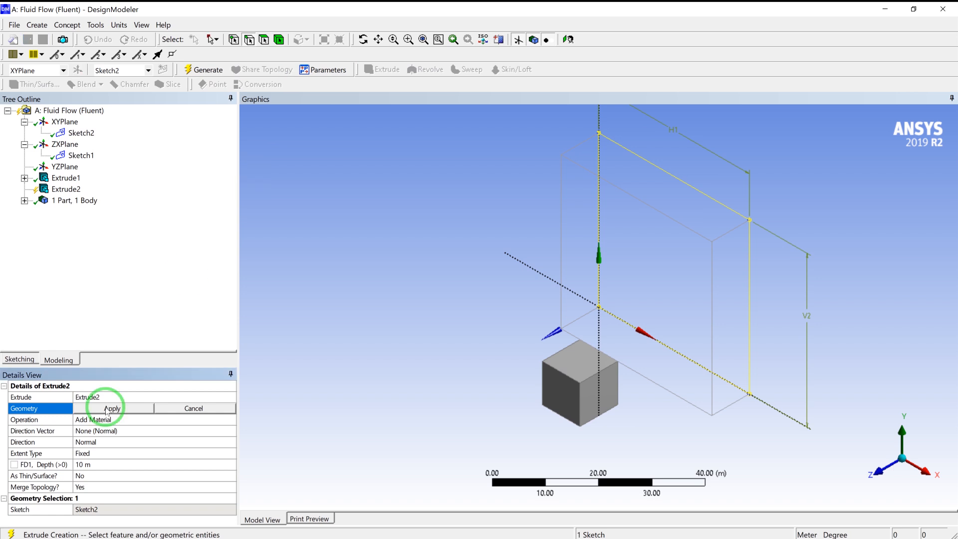
pyautogui.click(112, 408)
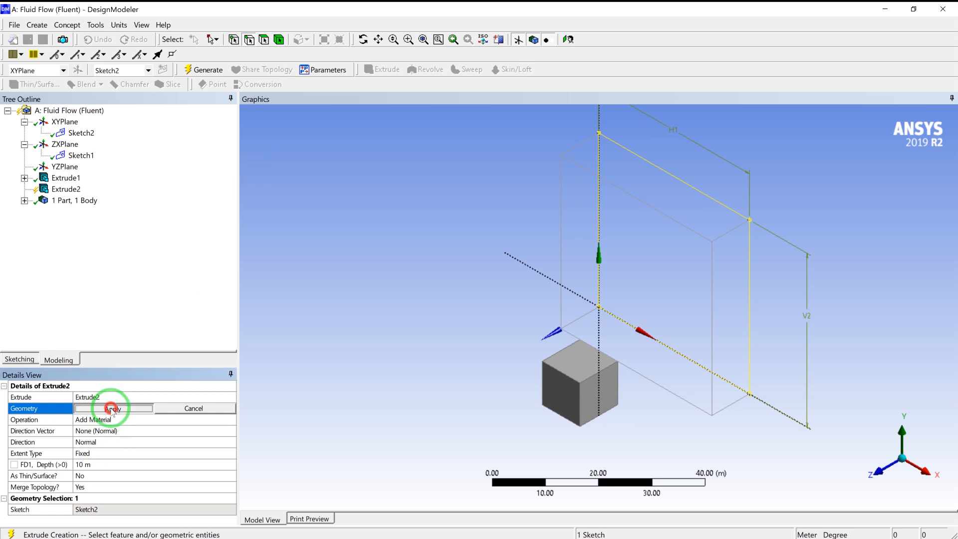
pyautogui.click(107, 463)
pyautogui.press('BackSpace')
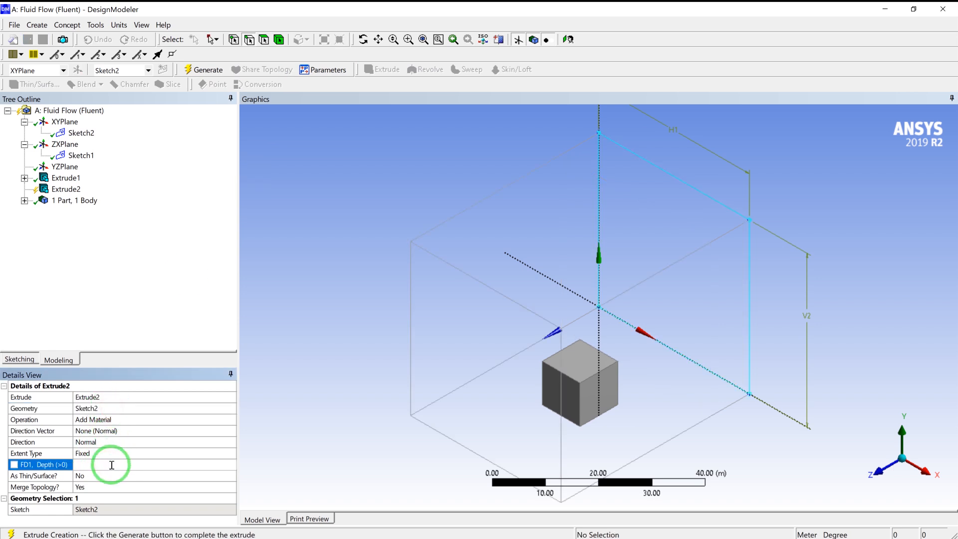
pyautogui.click(112, 465)
pyautogui.press('Return')
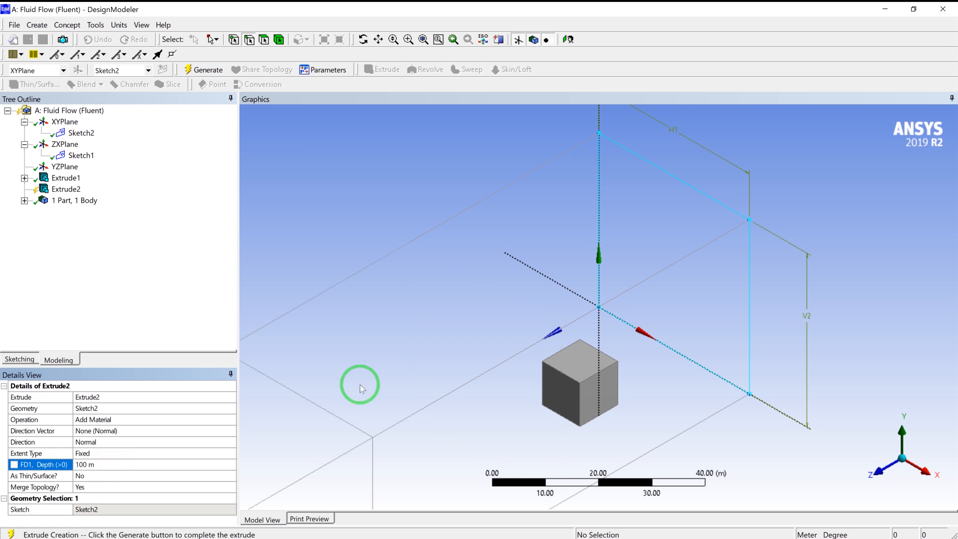
# Set the new extrusion's operation to Add Frozen and generate the long box around the cube.
pyautogui.scroll(-3, 379, 380)
pyautogui.moveTo(465, 347); pyautogui.dragTo(368, 335, button='middle')
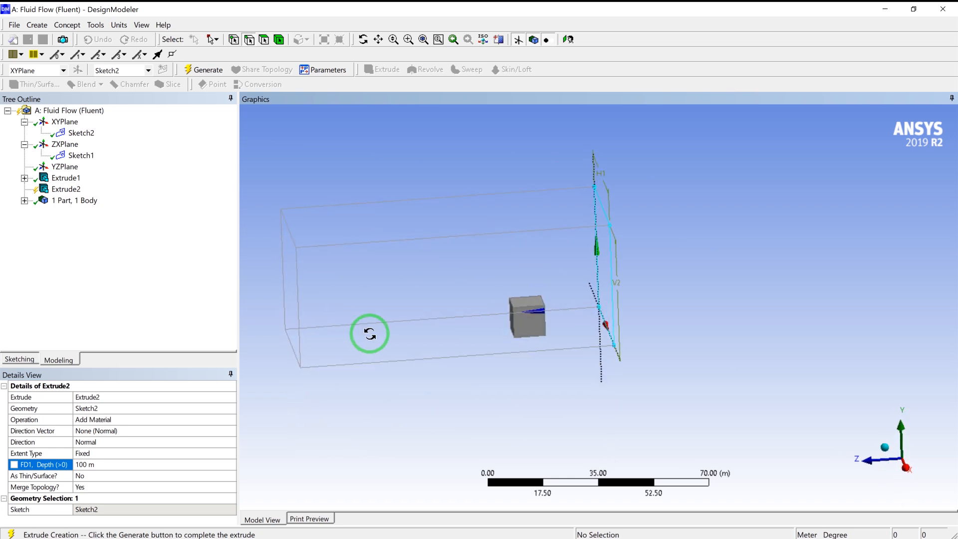
pyautogui.click(118, 421)
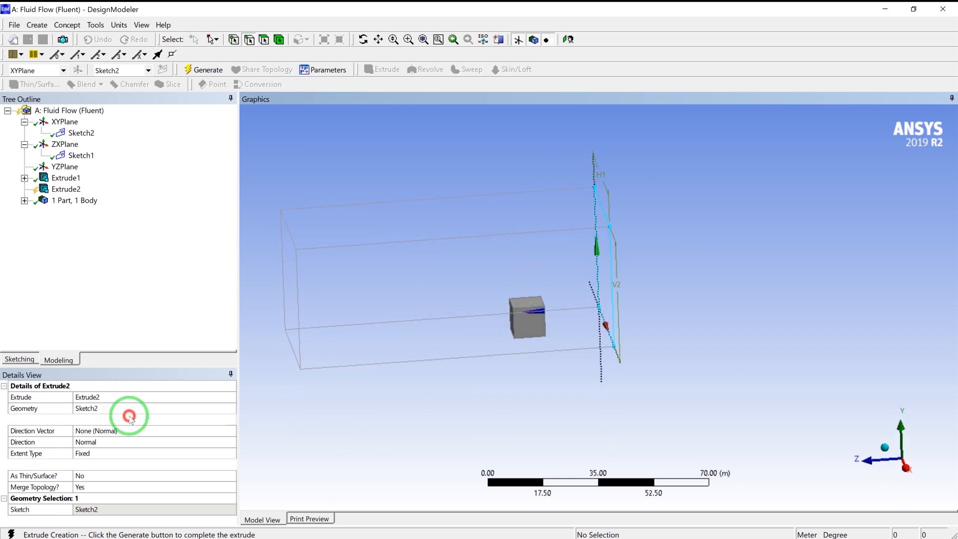
pyautogui.click(230, 421)
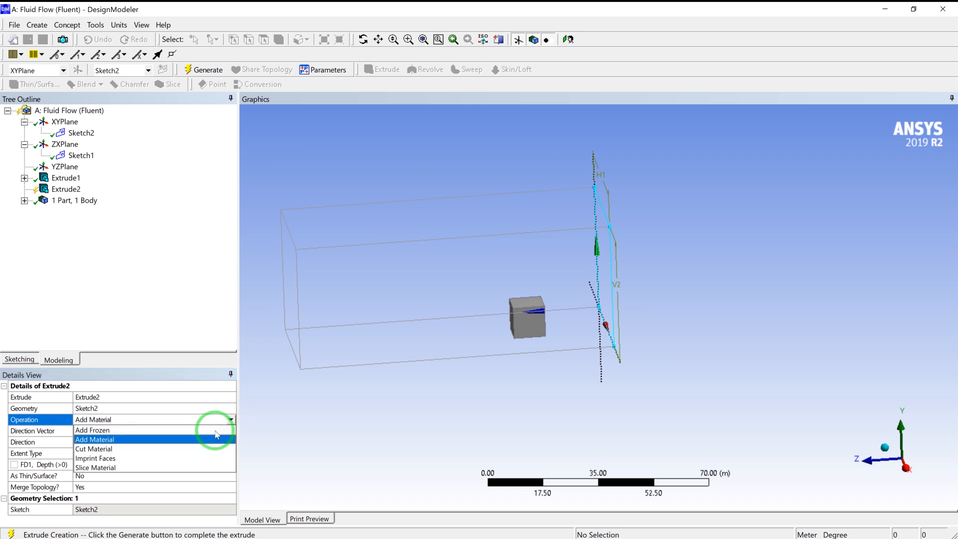
pyautogui.click(122, 431)
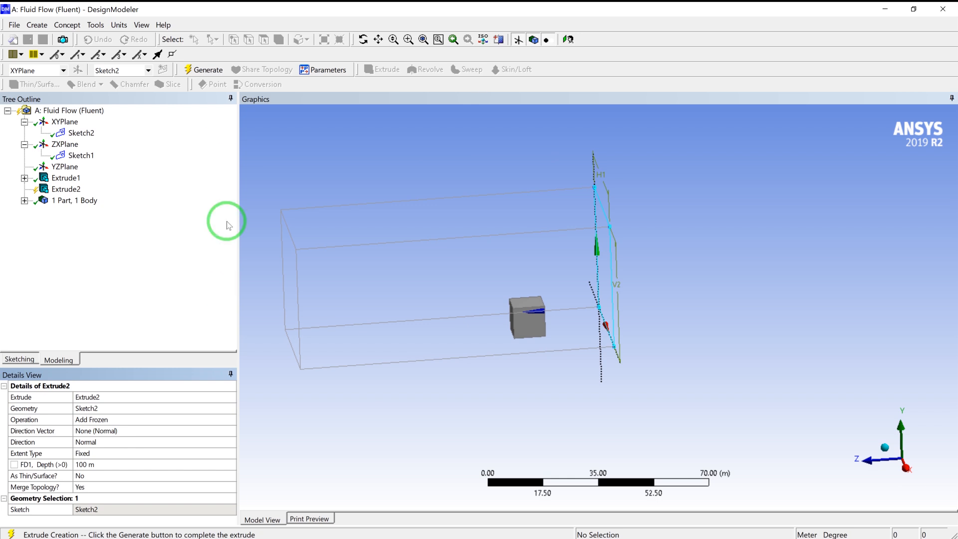
pyautogui.click(209, 73)
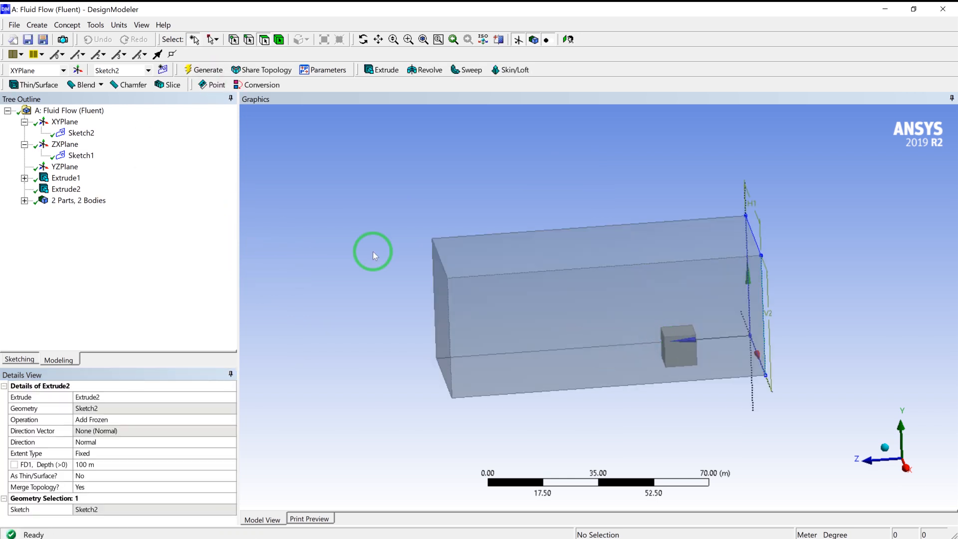
# Start a Boolean feature and set its operation to Subtract.
pyautogui.click(38, 25)
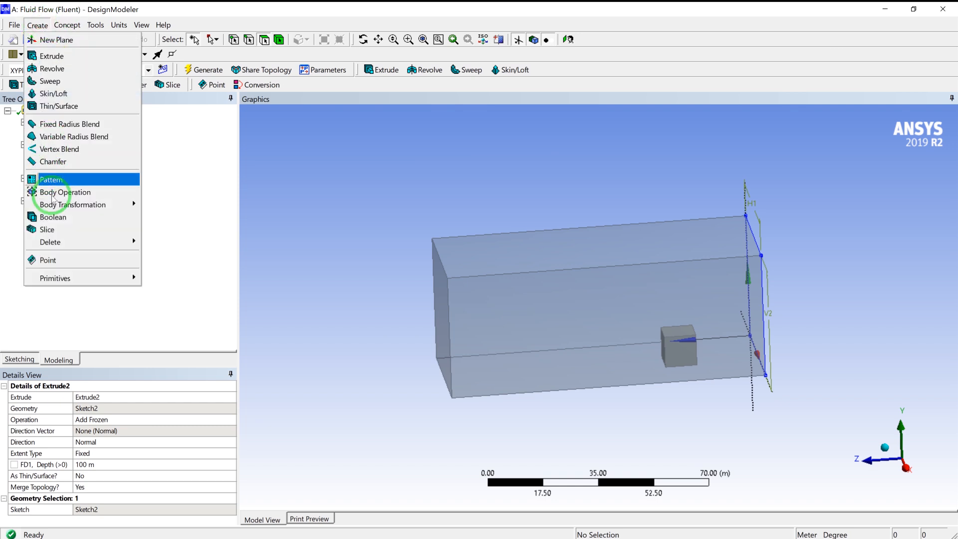
pyautogui.click(53, 217)
pyautogui.click(86, 397)
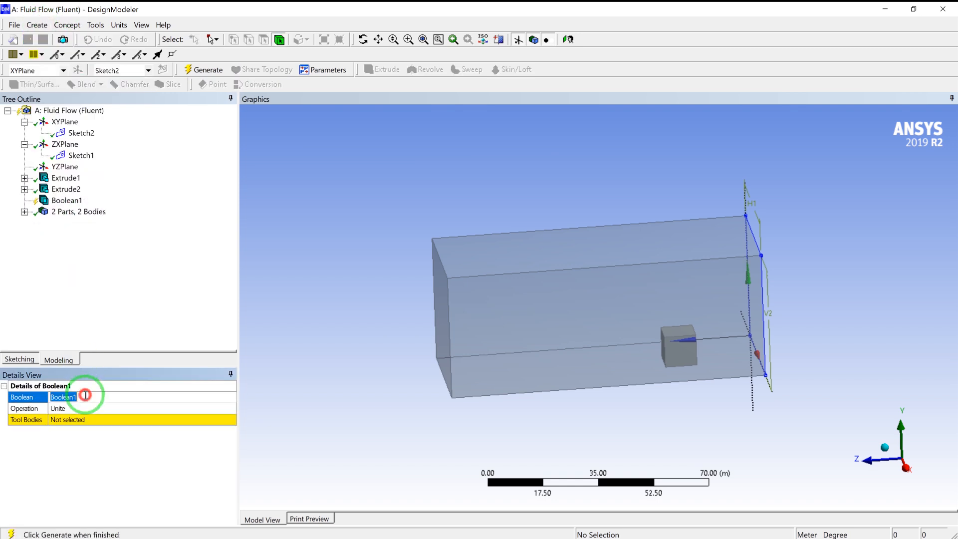
pyautogui.doubleClick(165, 408)
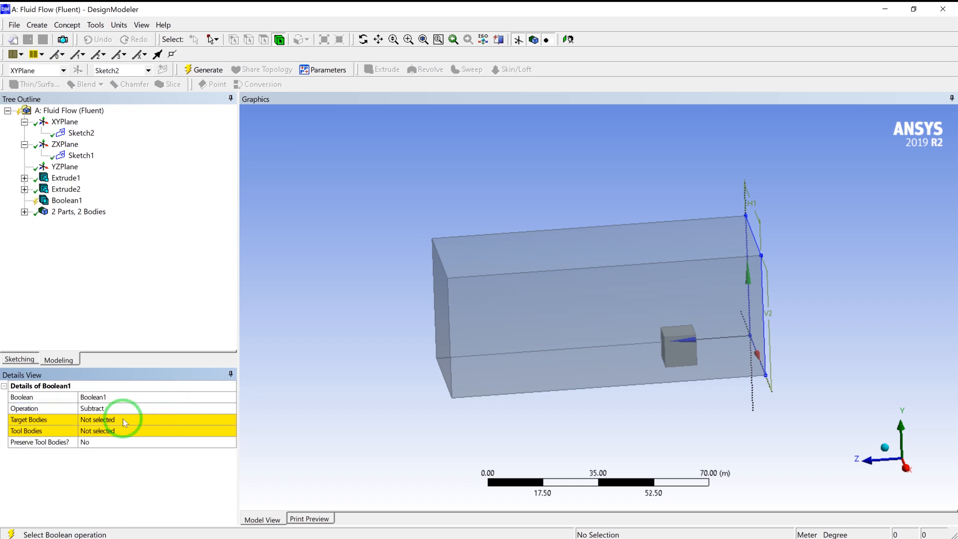
pyautogui.click(121, 408)
pyautogui.click(231, 408)
pyautogui.click(150, 422)
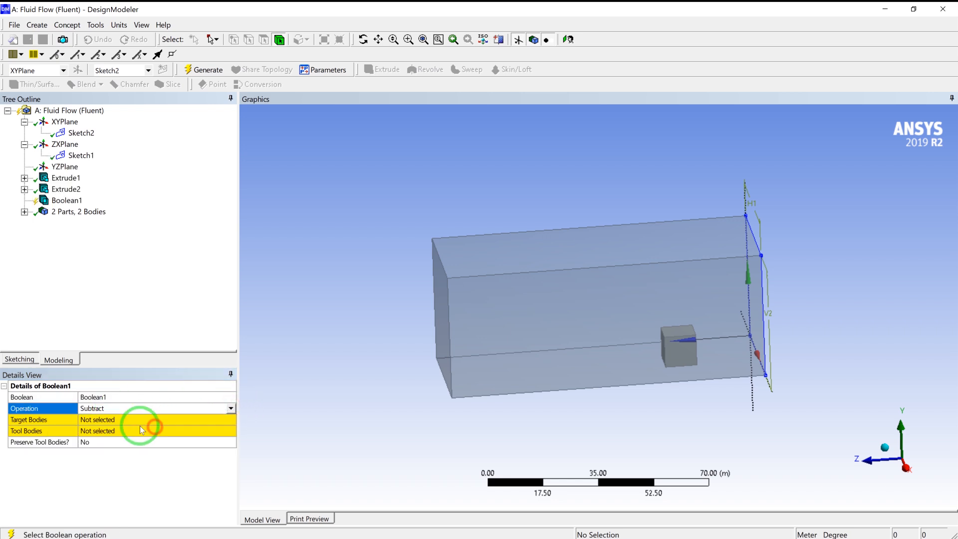
# Assign the long box as the Boolean's target body and the small cube as its tool body.
pyautogui.click(112, 420)
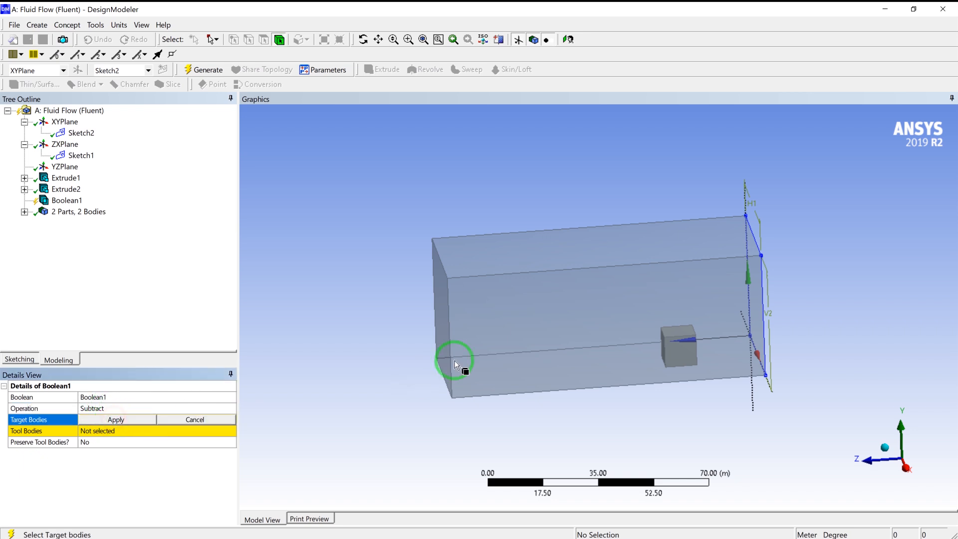
pyautogui.click(511, 338)
pyautogui.click(124, 421)
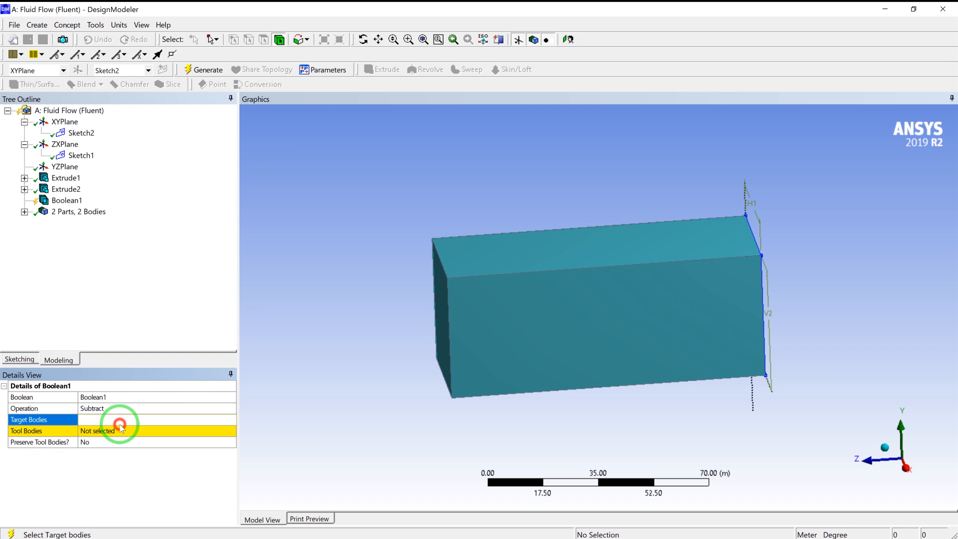
pyautogui.click(681, 353)
pyautogui.click(269, 478)
pyautogui.click(116, 430)
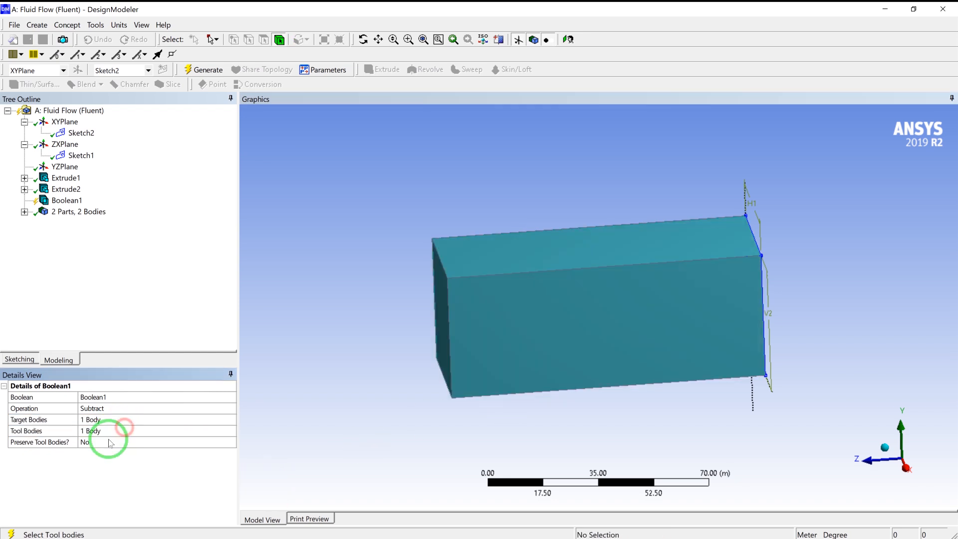
# Set the Boolean to preserve its tool bodies and generate the subtraction.
pyautogui.click(106, 442)
pyautogui.click(230, 442)
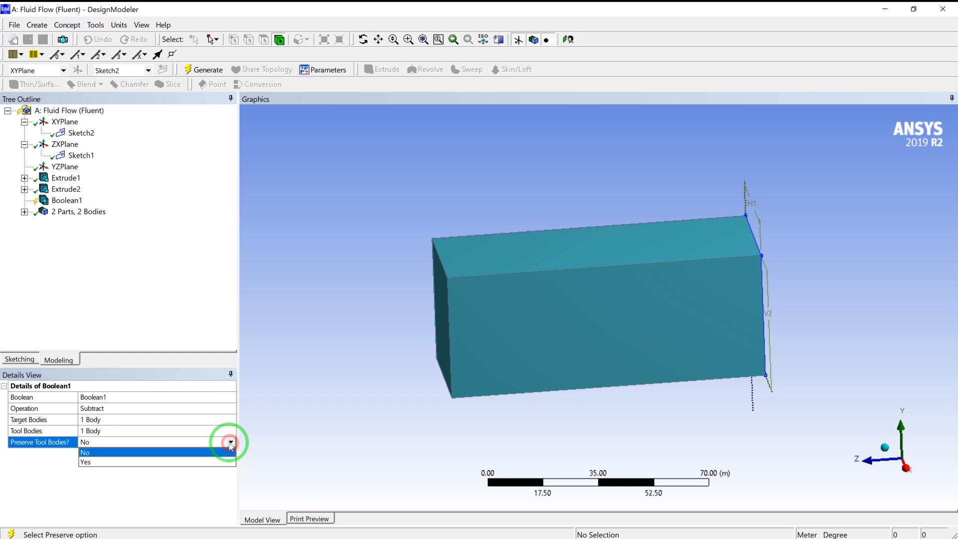
pyautogui.click(175, 463)
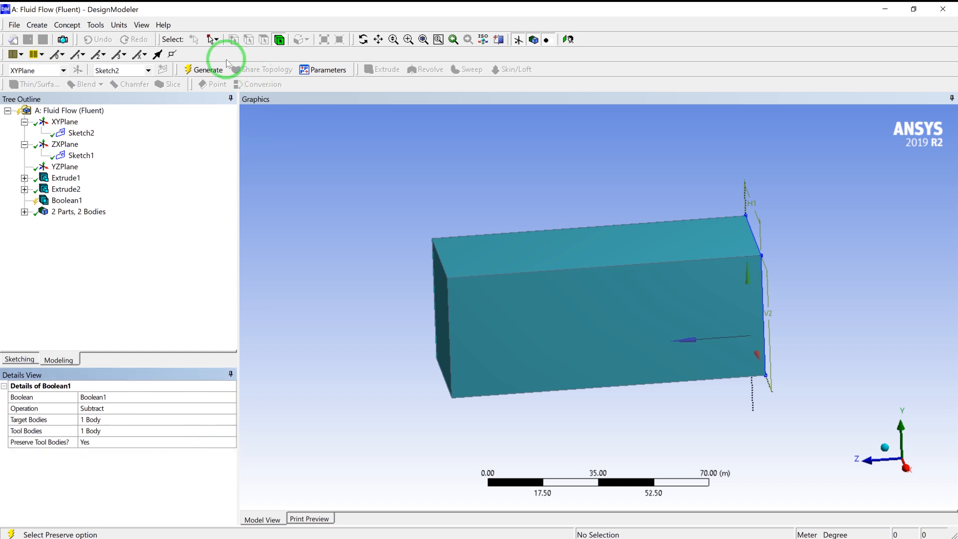
pyautogui.click(208, 70)
# Examine the subtracted box body and the preserved cube inside it by selecting each one.
pyautogui.moveTo(378, 257); pyautogui.dragTo(474, 313, button='middle')
pyautogui.click(487, 321)
pyautogui.rightClick(487, 321)
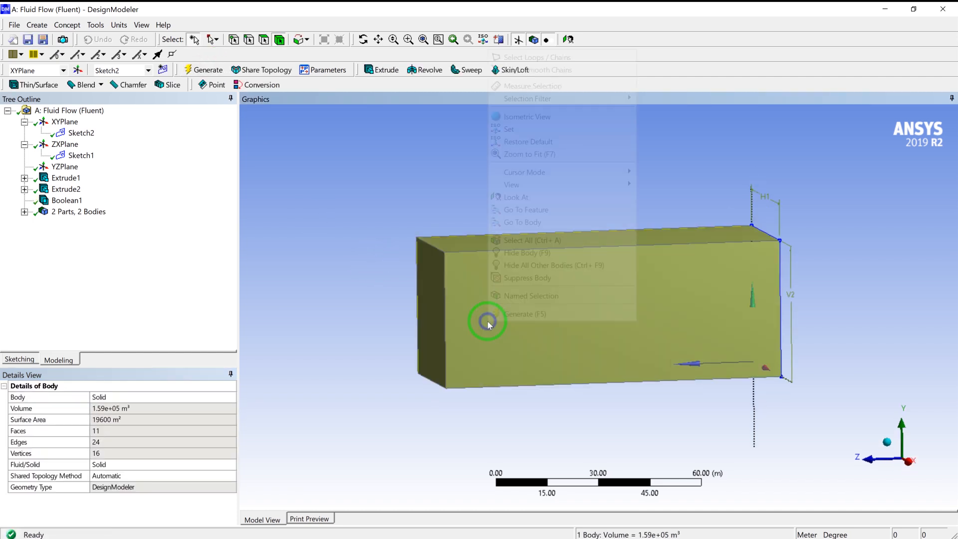
pyautogui.click(683, 353)
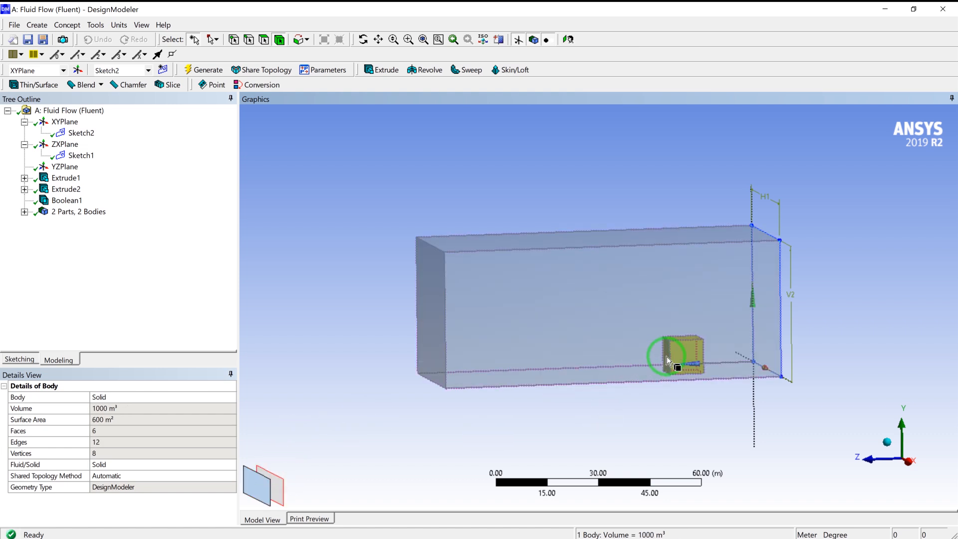
pyautogui.moveTo(597, 340)
pyautogui.mouseDown(button='middle')
pyautogui.moveTo(567, 222)
pyautogui.moveTo(574, 340)
pyautogui.moveTo(584, 348)
pyautogui.mouseUp(button='middle')
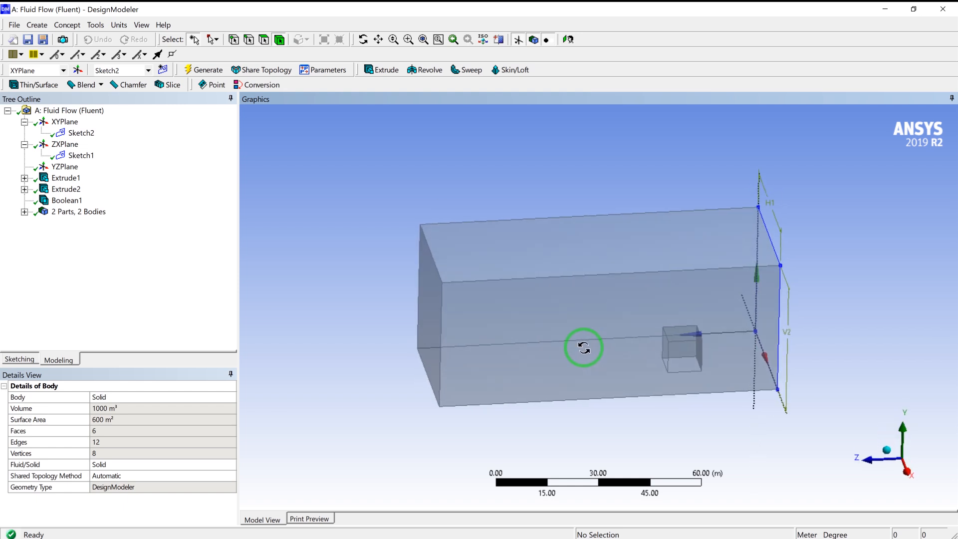
# Show all bodies in DesignModeler, then close it and open the Fluid Flow (Fluent) system's Mesh cell in Meshing.
pyautogui.rightClick(339, 351)
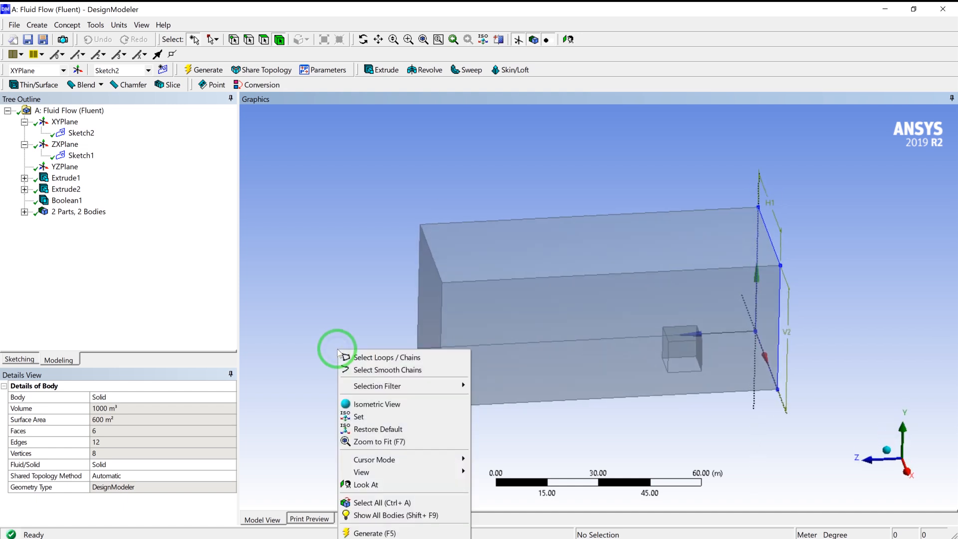
pyautogui.click(388, 515)
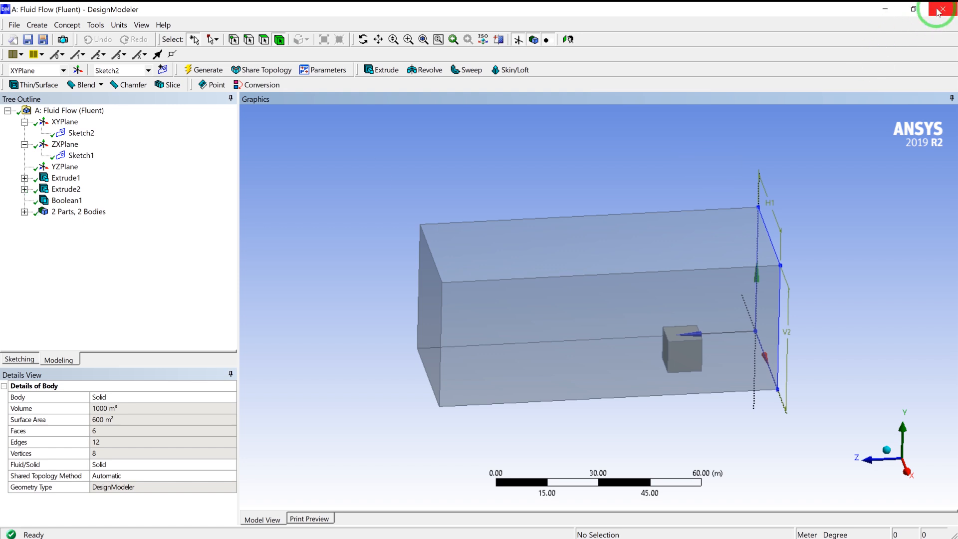
pyautogui.click(328, 242)
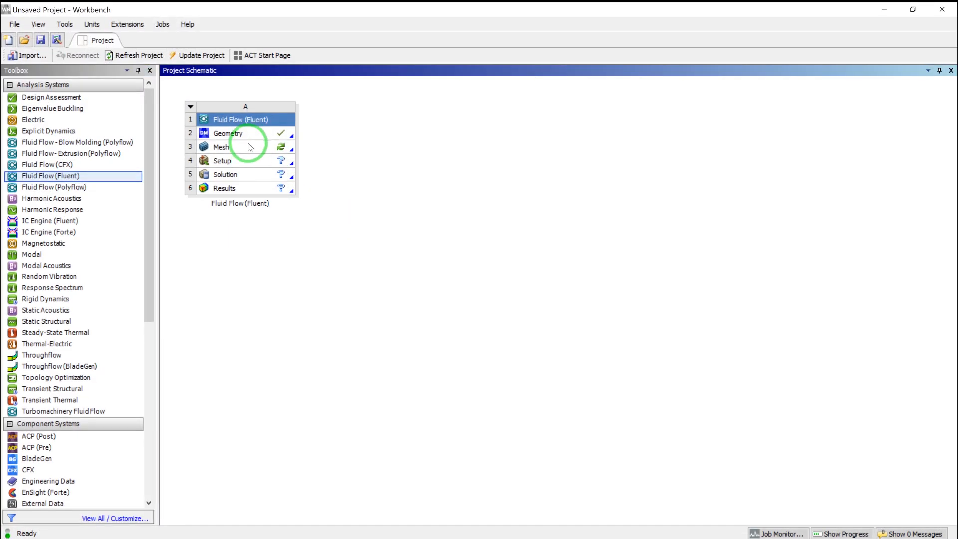
pyautogui.doubleClick(249, 144)
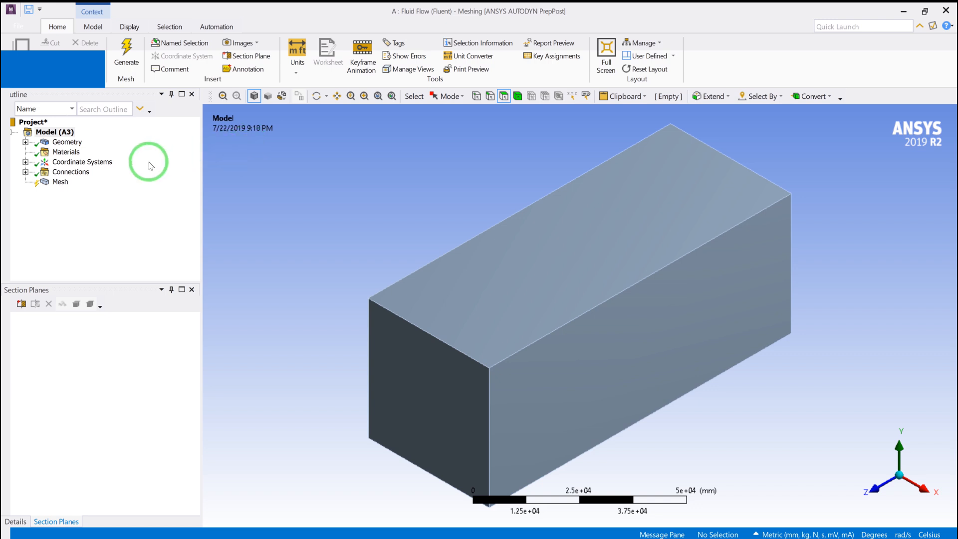
# Examine the contact region detected between the small cube and the long box under Connections.
pyautogui.click(25, 172)
pyautogui.click(42, 181)
pyautogui.click(77, 192)
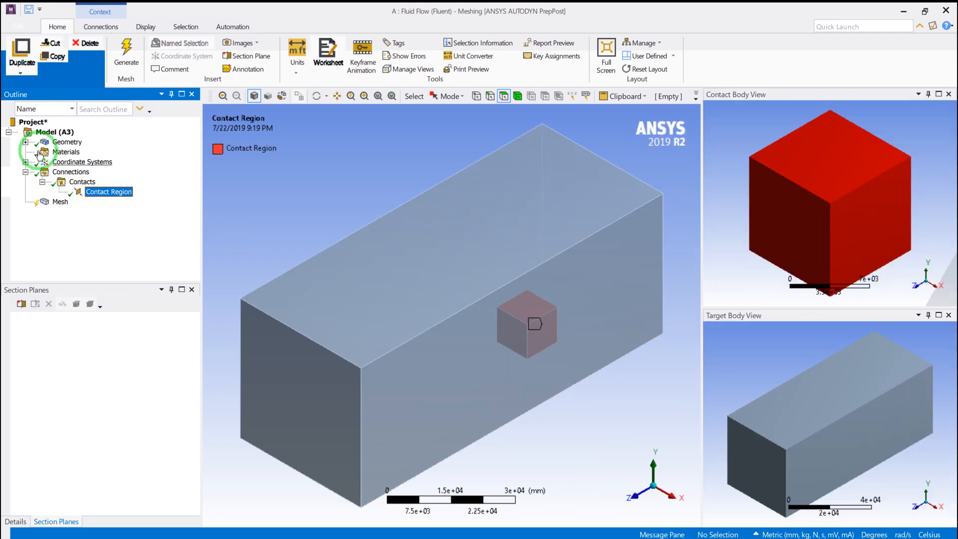
# Rename the long box body under Geometry as air_cube.
pyautogui.click(26, 142)
pyautogui.click(65, 152)
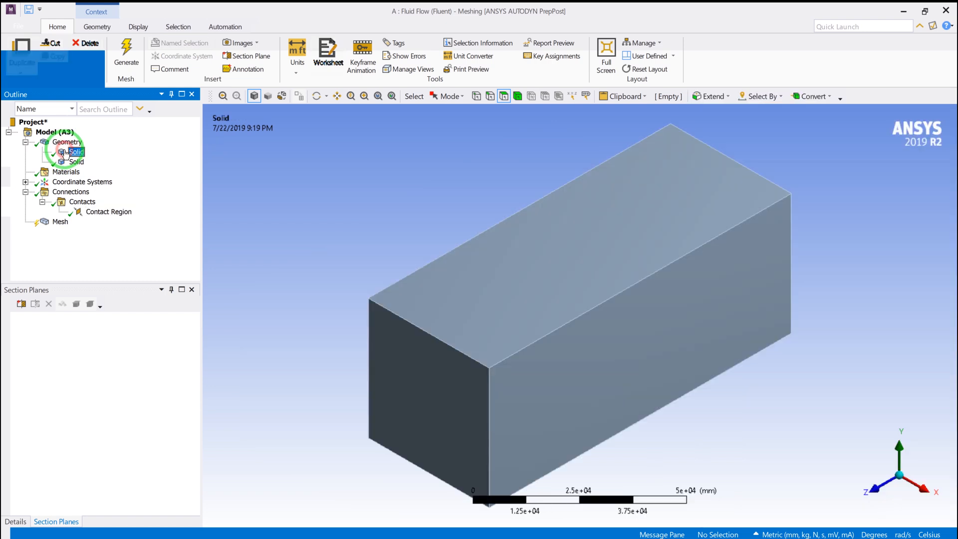
pyautogui.click(75, 162)
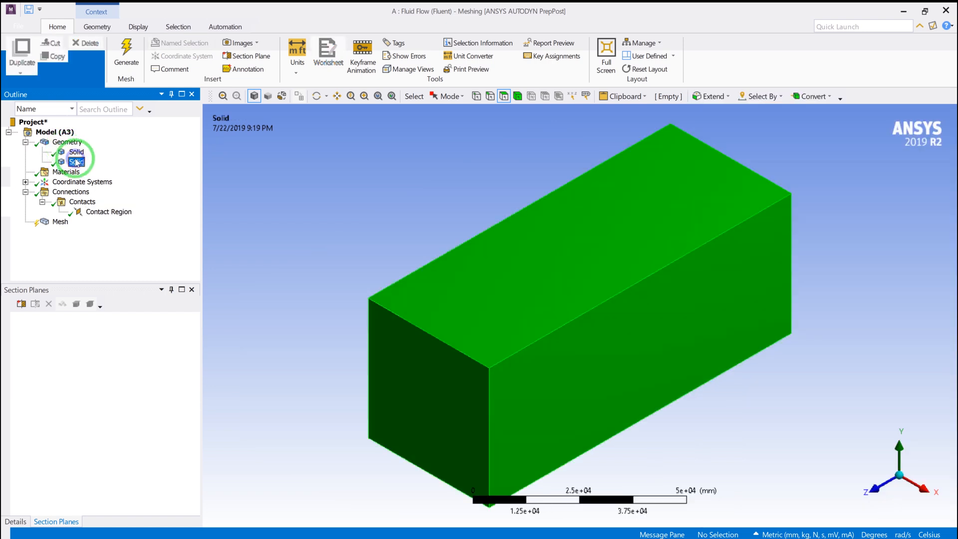
pyautogui.rightClick(76, 162)
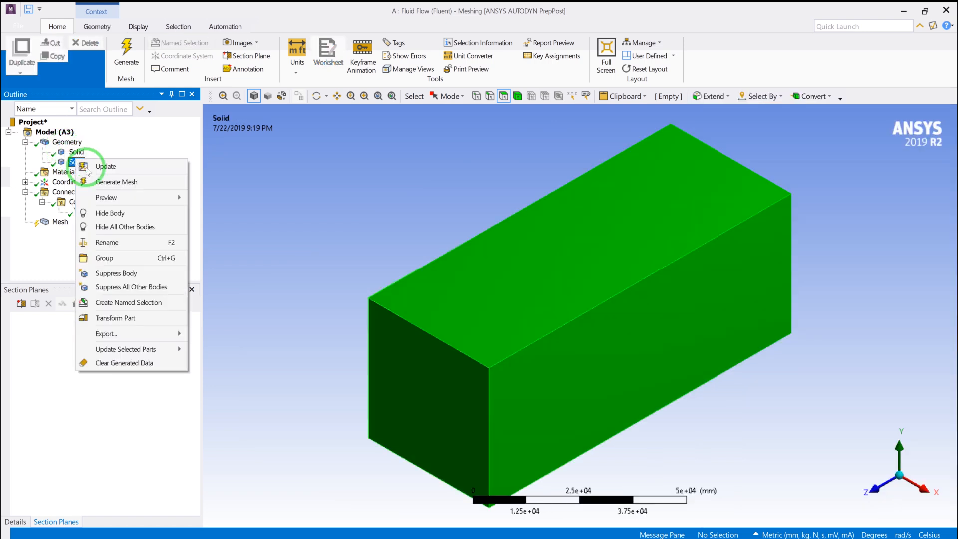
pyautogui.click(144, 242)
pyautogui.write('a')
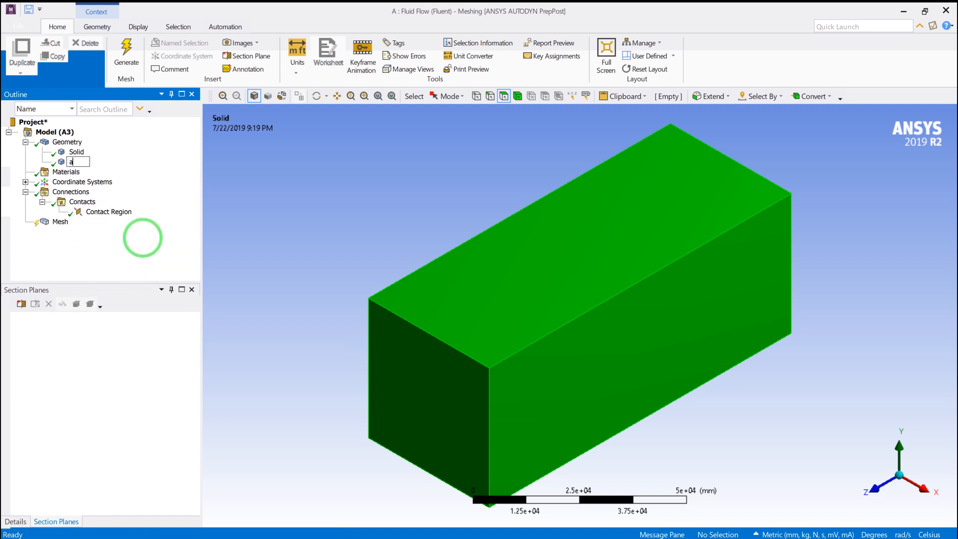
pyautogui.write('ir_cube')
pyautogui.press('Return')
# Check the contact region's details to see which bodies serve as contact and target.
pyautogui.click(77, 153)
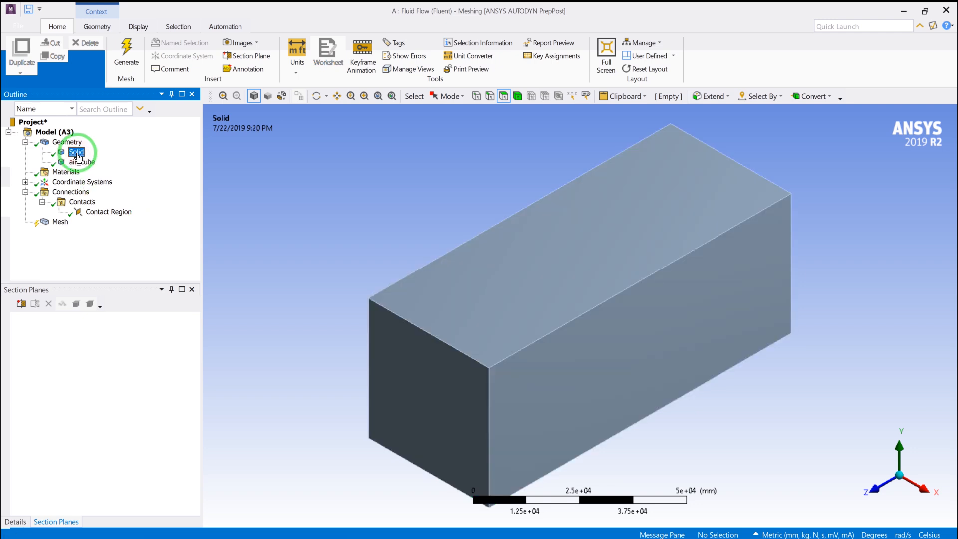
pyautogui.click(102, 212)
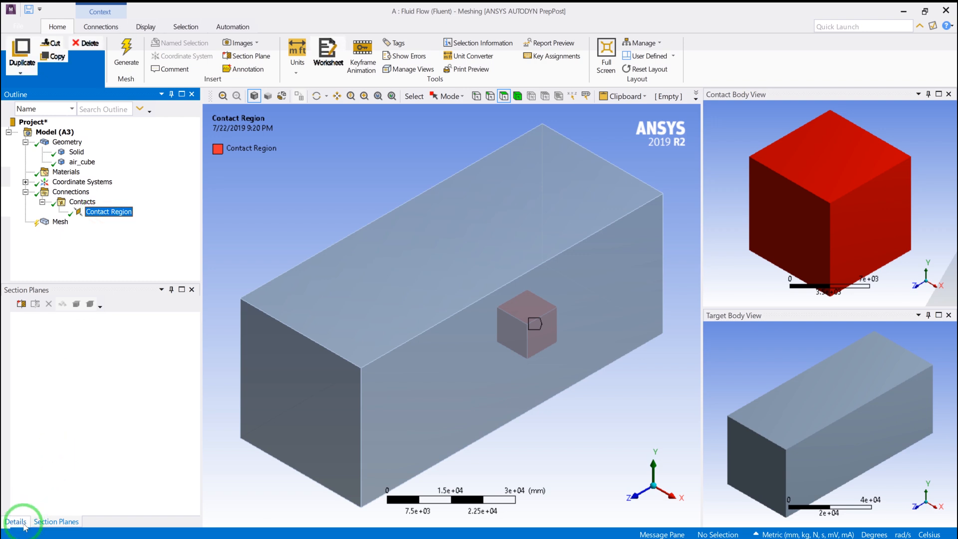
pyautogui.click(20, 522)
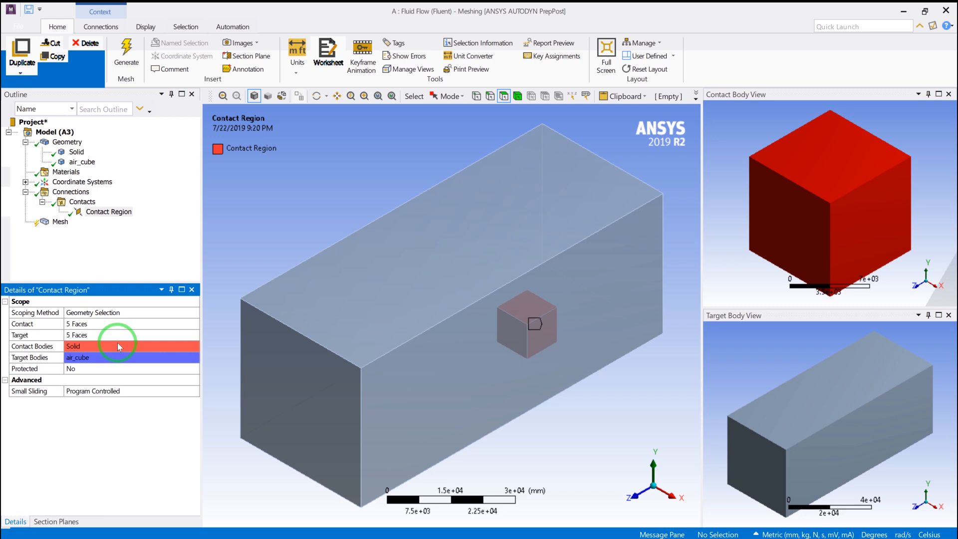
# Delete the contact region between the small cube and air_cube.
pyautogui.click(103, 220)
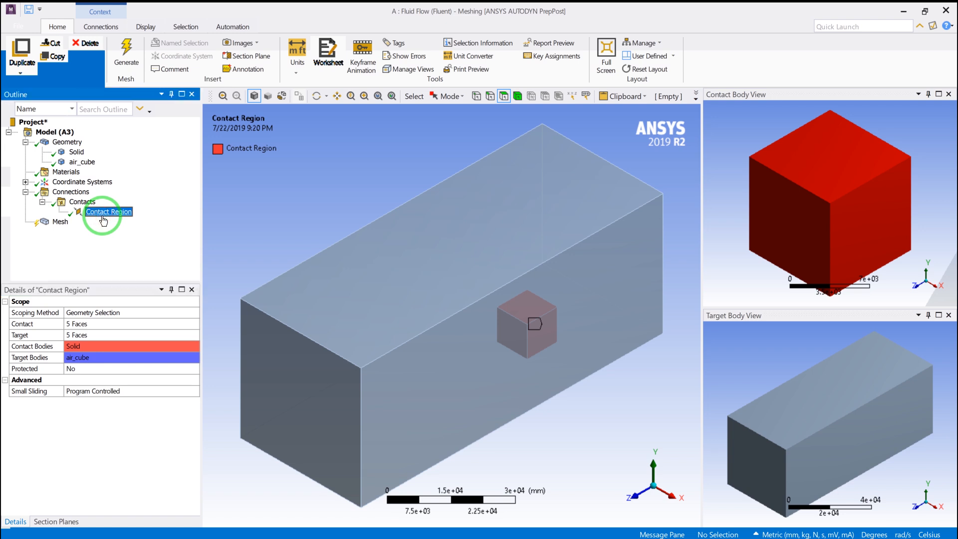
pyautogui.rightClick(103, 220)
pyautogui.click(150, 436)
pyautogui.click(482, 368)
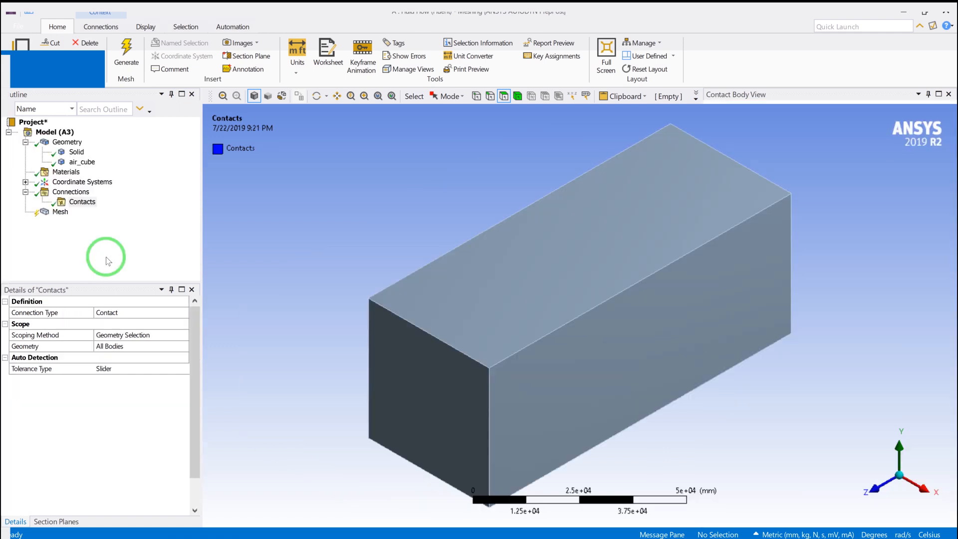
# Create automatic connections between the bodies and inspect the regenerated contact region.
pyautogui.rightClick(64, 193)
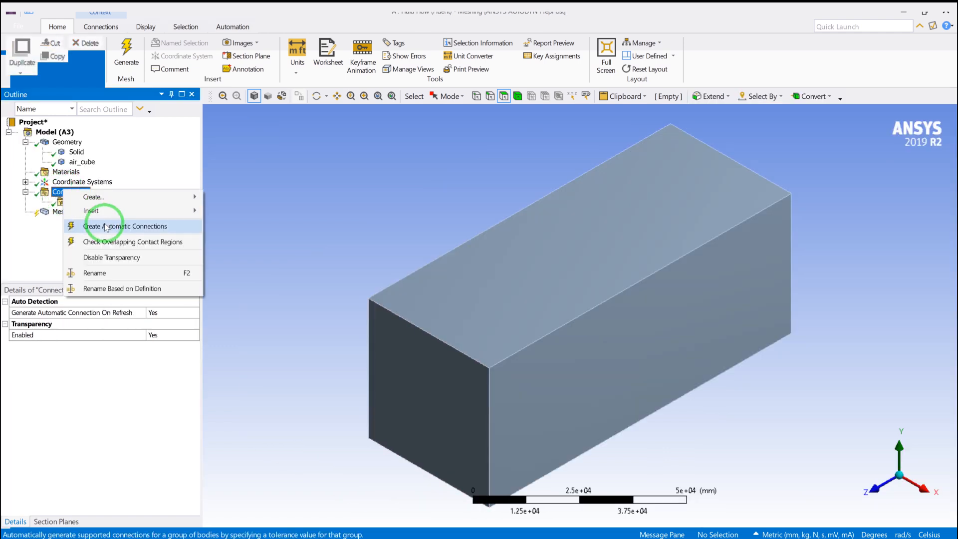
pyautogui.click(106, 227)
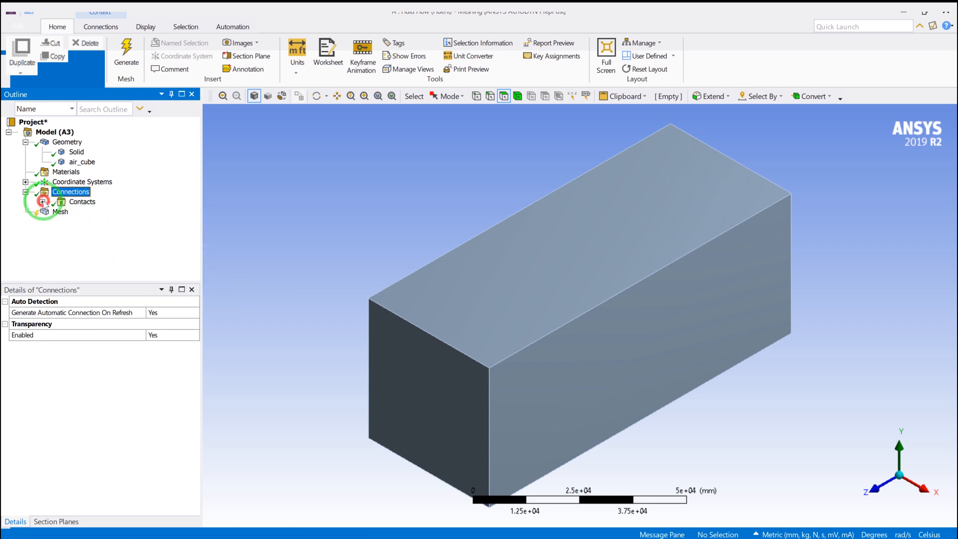
pyautogui.click(93, 212)
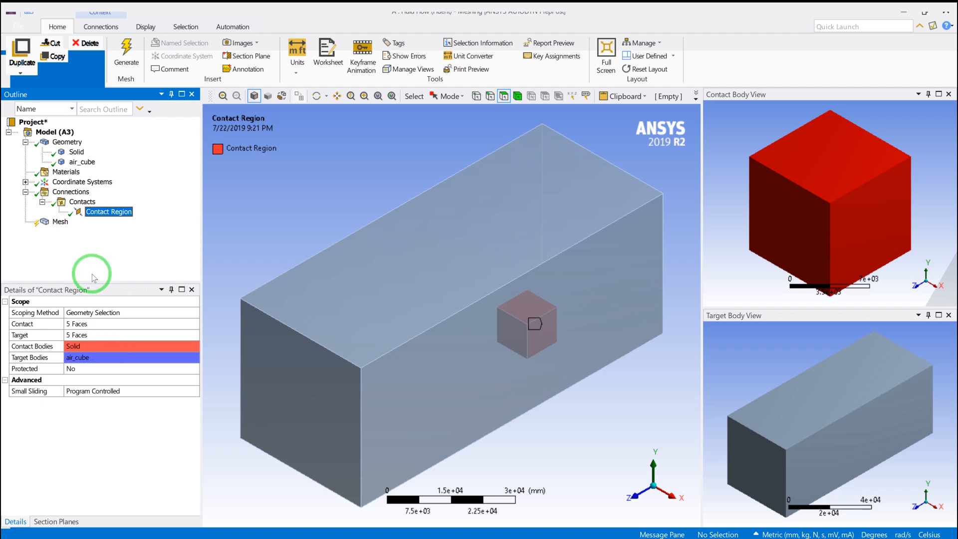
# Generate the mesh of both bodies with the default settings.
pyautogui.click(59, 222)
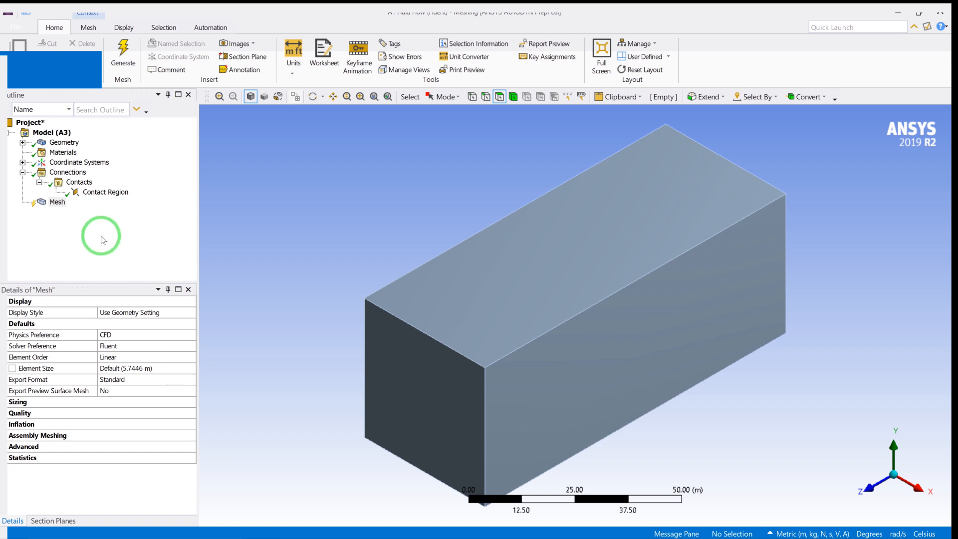
pyautogui.rightClick(56, 202)
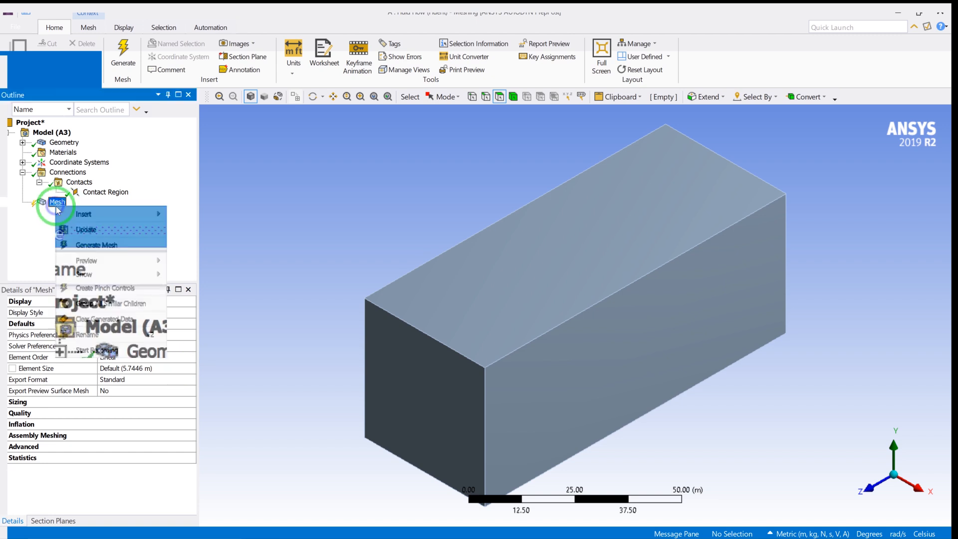
pyautogui.click(113, 244)
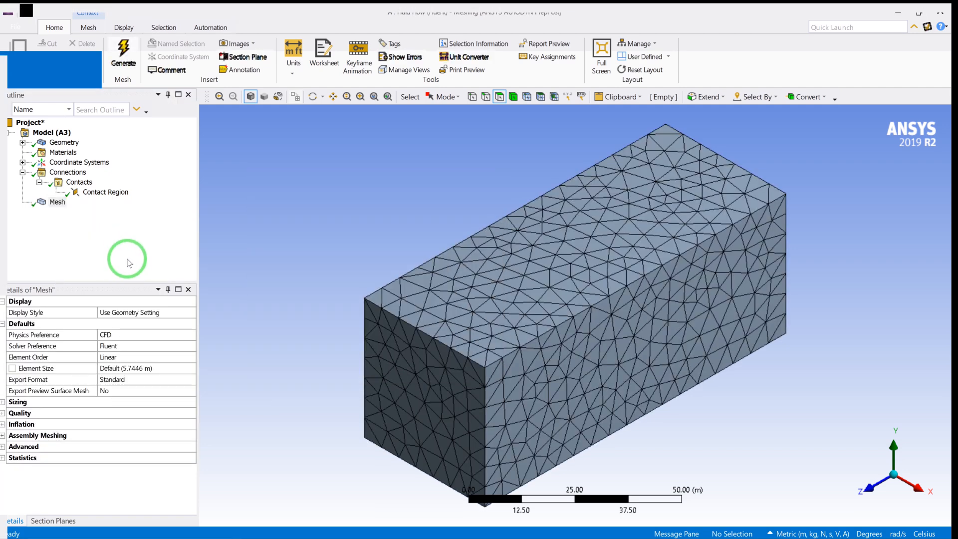
# Cut the model lengthwise through the small cube with a new vertical section plane to expose the interior mesh.
pyautogui.click(53, 521)
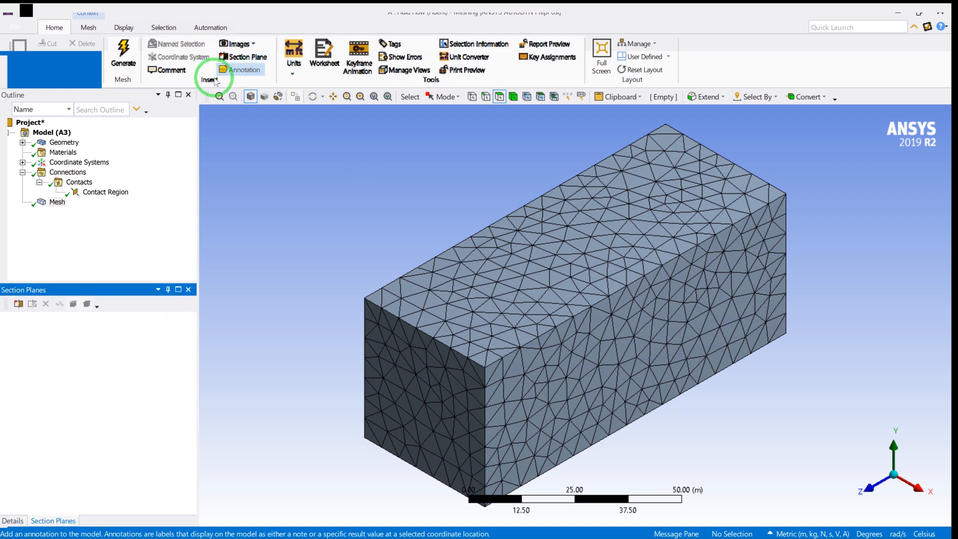
pyautogui.click(234, 59)
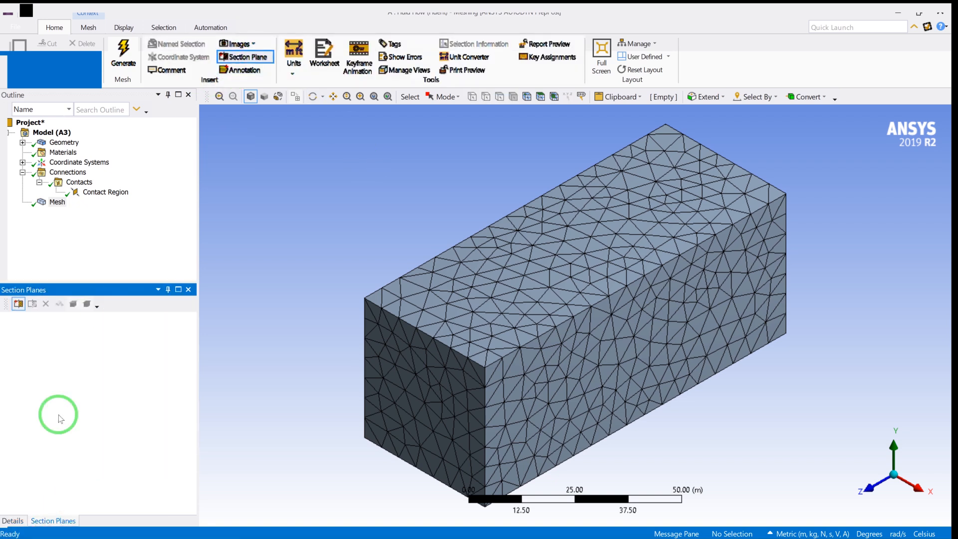
pyautogui.click(868, 487)
pyautogui.moveTo(580, 217); pyautogui.dragTo(577, 435)
pyautogui.moveTo(654, 360); pyautogui.dragTo(619, 400)
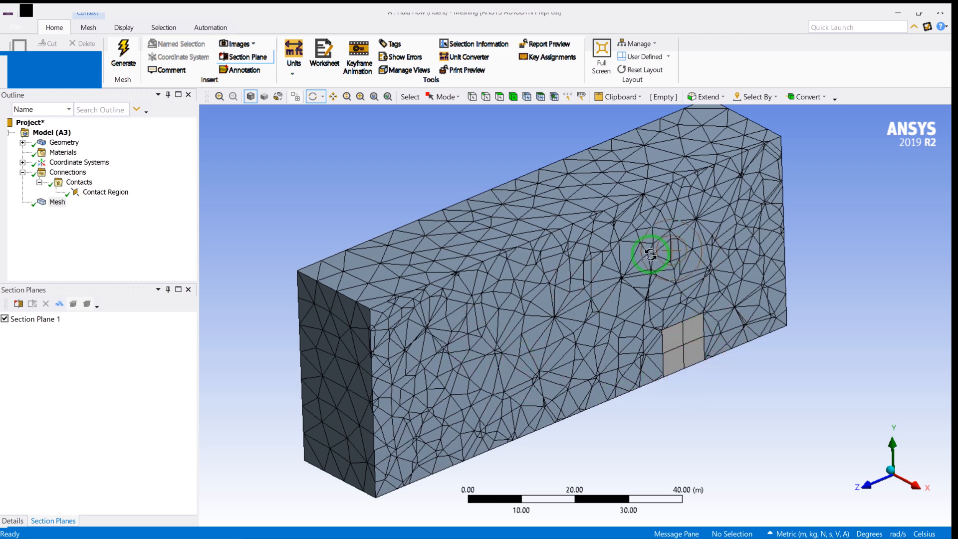
pyautogui.moveTo(609, 268); pyautogui.dragTo(617, 269)
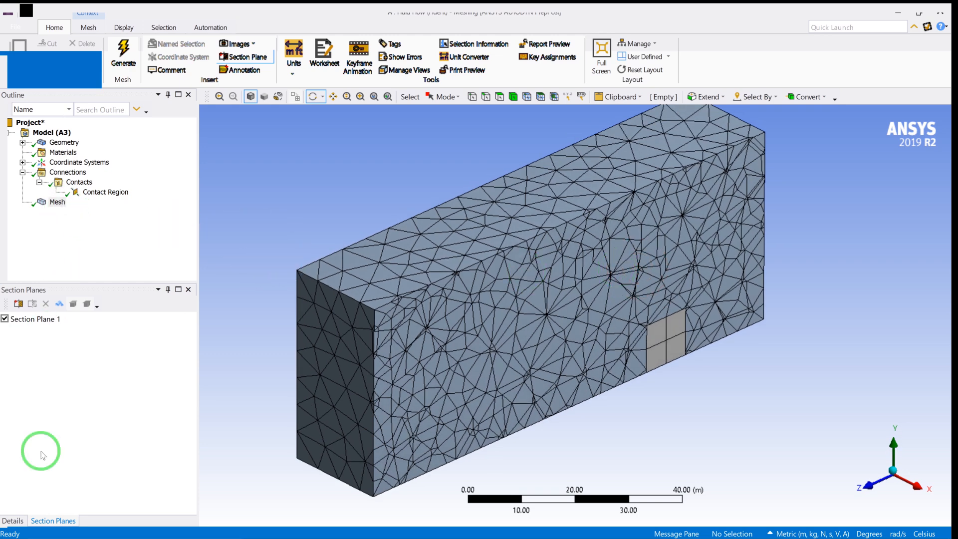
# Set the mesh's Assembly Meshing method to CutCell.
pyautogui.click(13, 521)
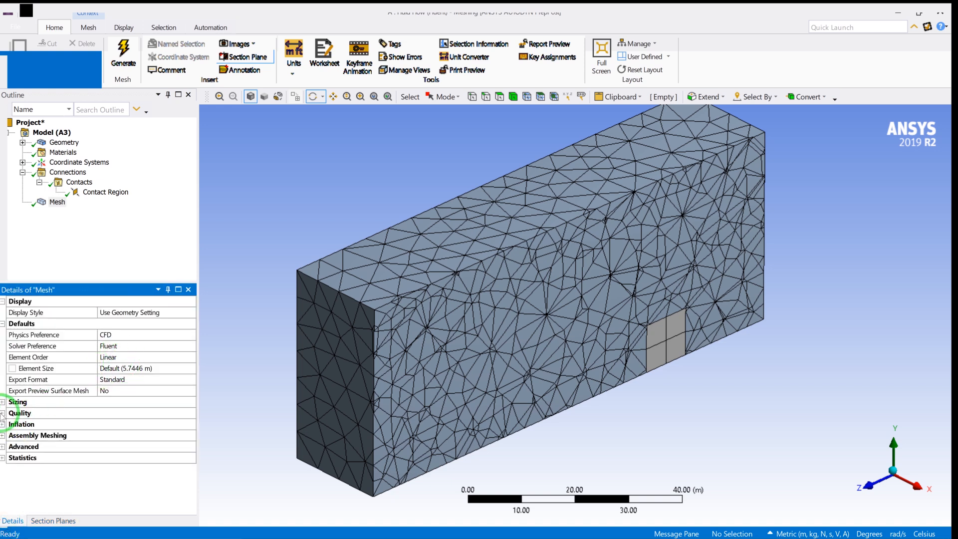
pyautogui.click(3, 435)
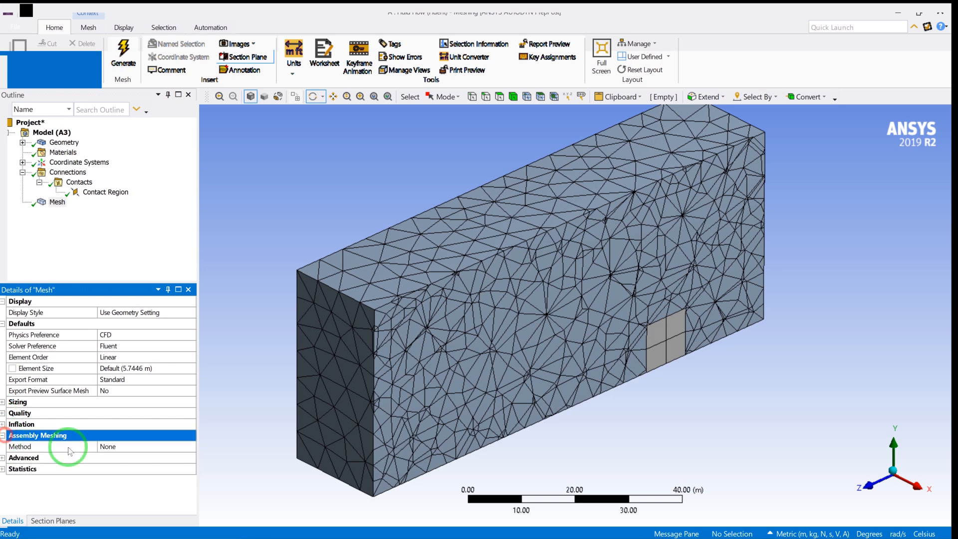
pyautogui.click(146, 446)
pyautogui.click(190, 447)
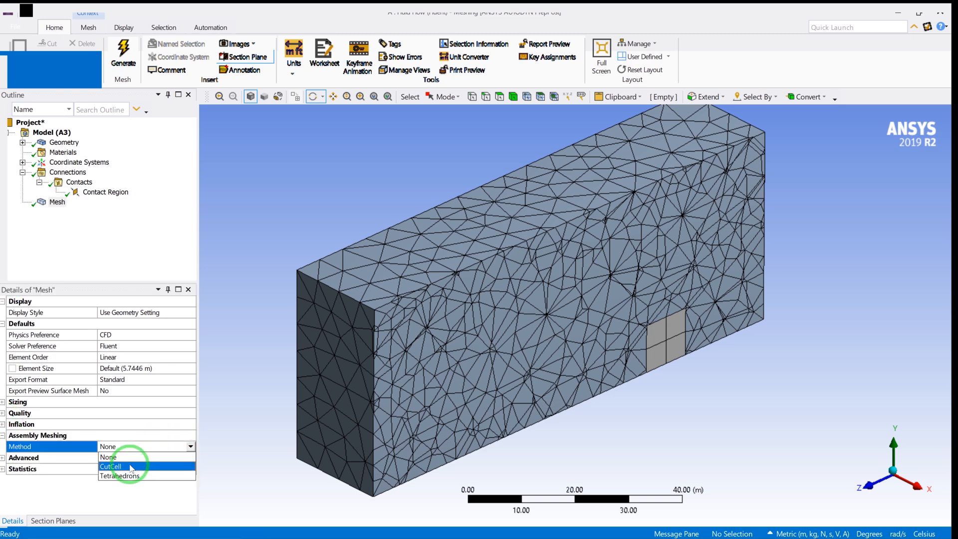
pyautogui.click(132, 468)
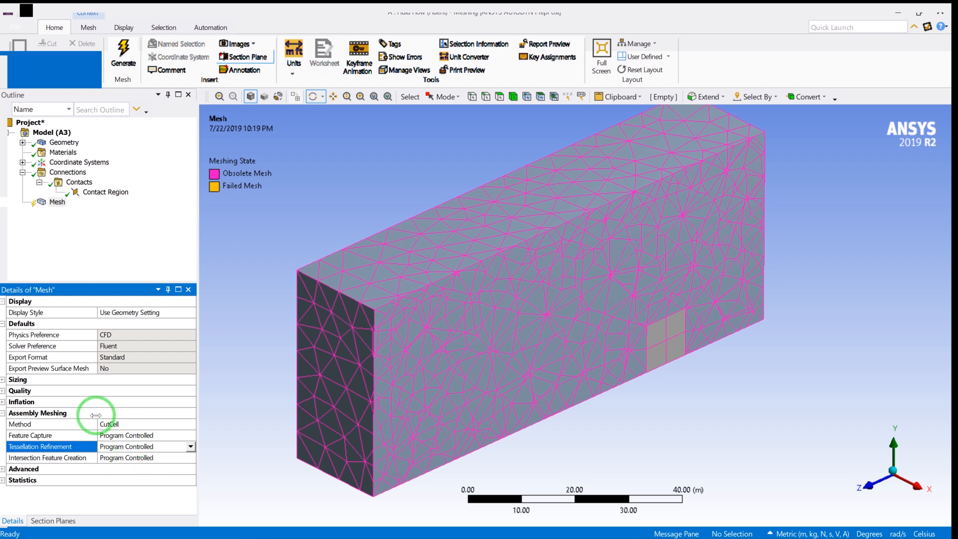
# Set the mesh sizing's Max Size to 2.8723 m.
pyautogui.click(2, 379)
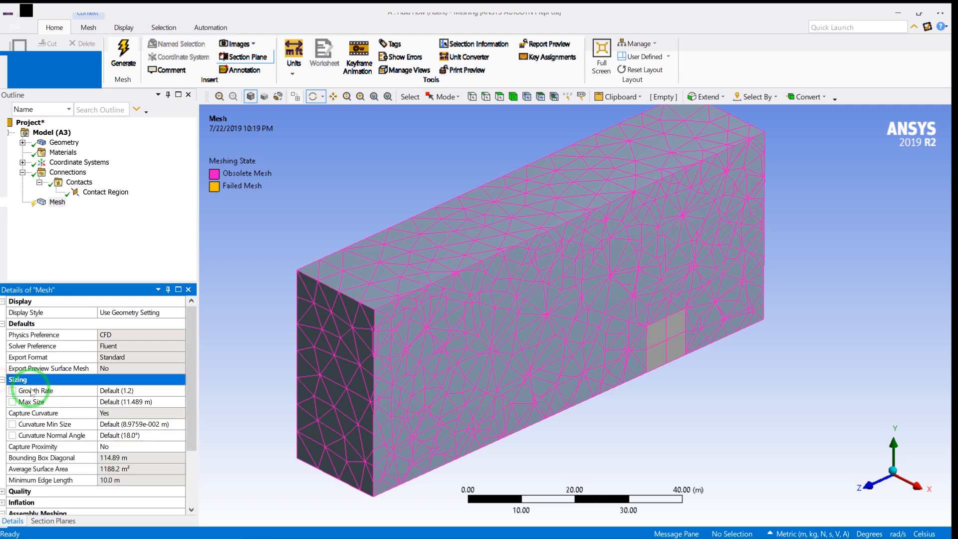
pyautogui.click(147, 402)
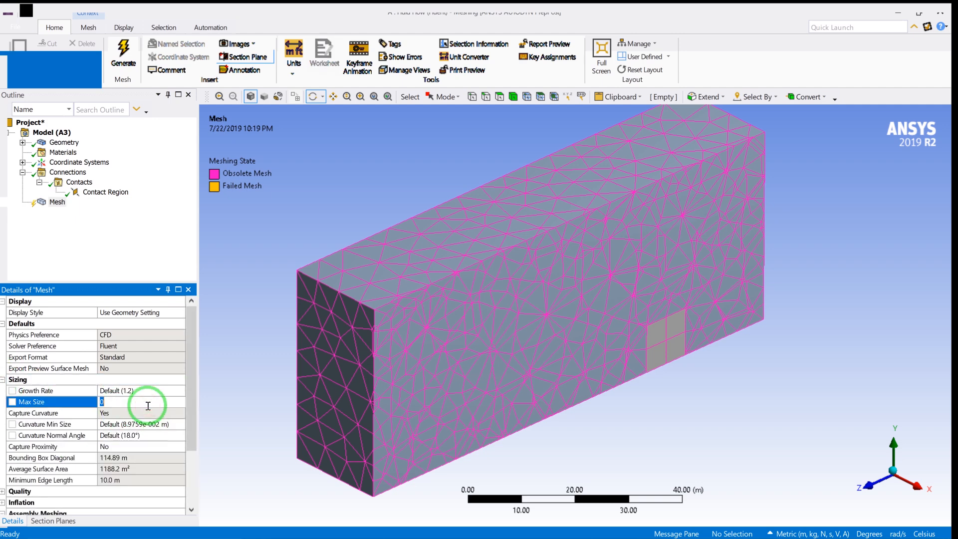
pyautogui.write('2.8723')
pyautogui.press('Return')
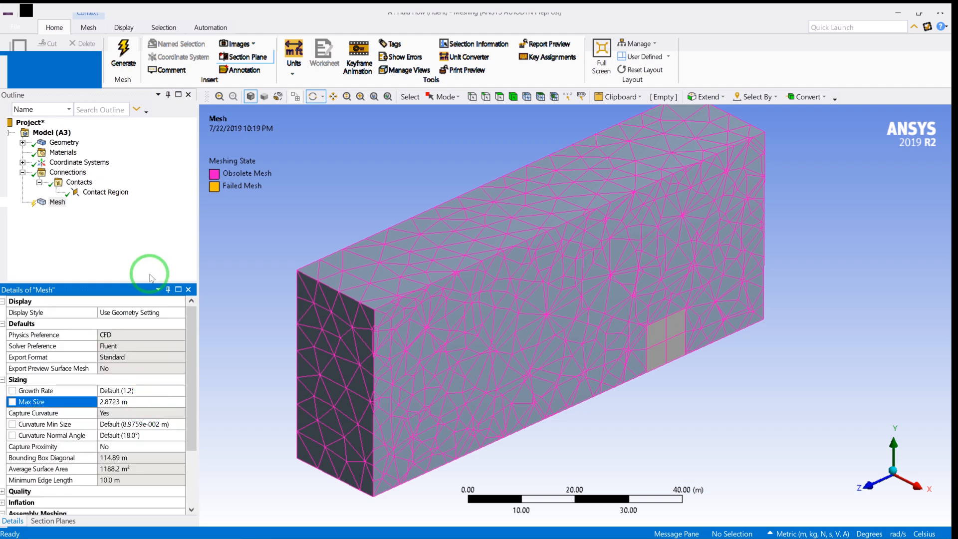
# Generate the CutCell mesh and inspect it on the section around the small cube.
pyautogui.rightClick(56, 202)
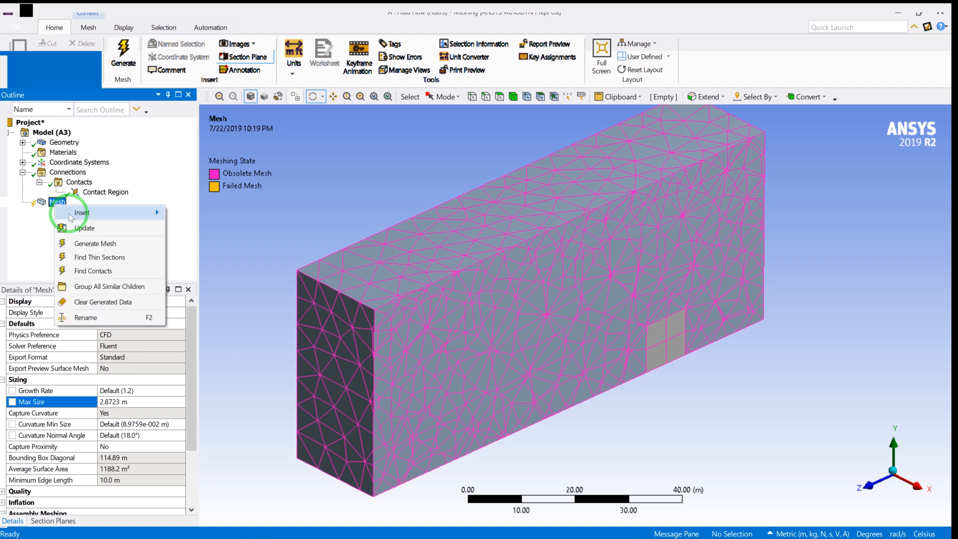
pyautogui.click(95, 244)
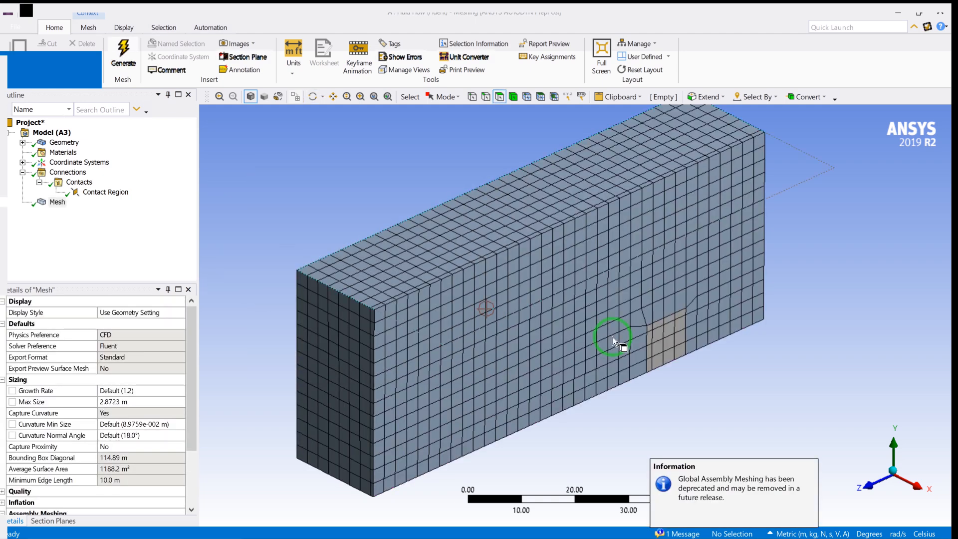
pyautogui.scroll(-2, 642, 339)
pyautogui.scroll(2, 642, 339)
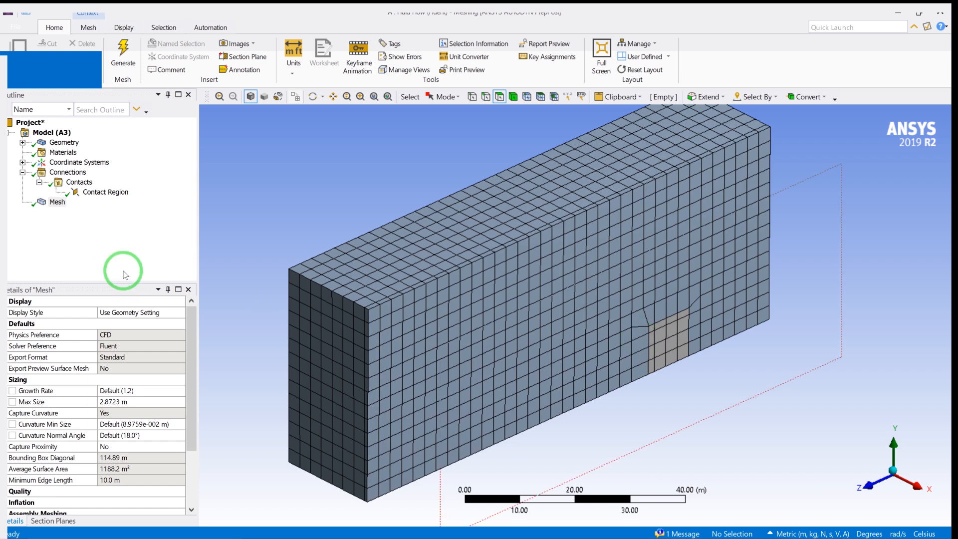
# Set the mesh sizing's Max Size to 1.4361 m.
pyautogui.click(145, 403)
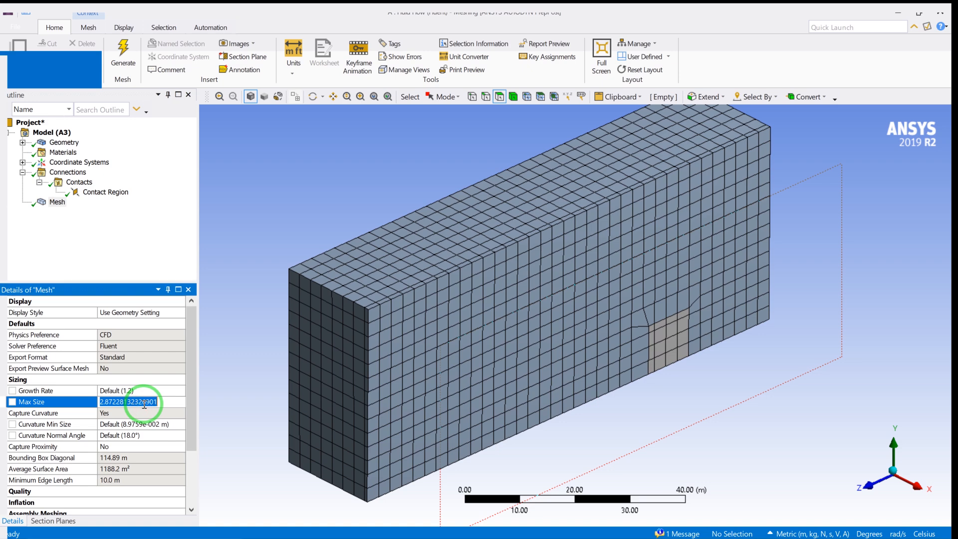
pyautogui.press('Return')
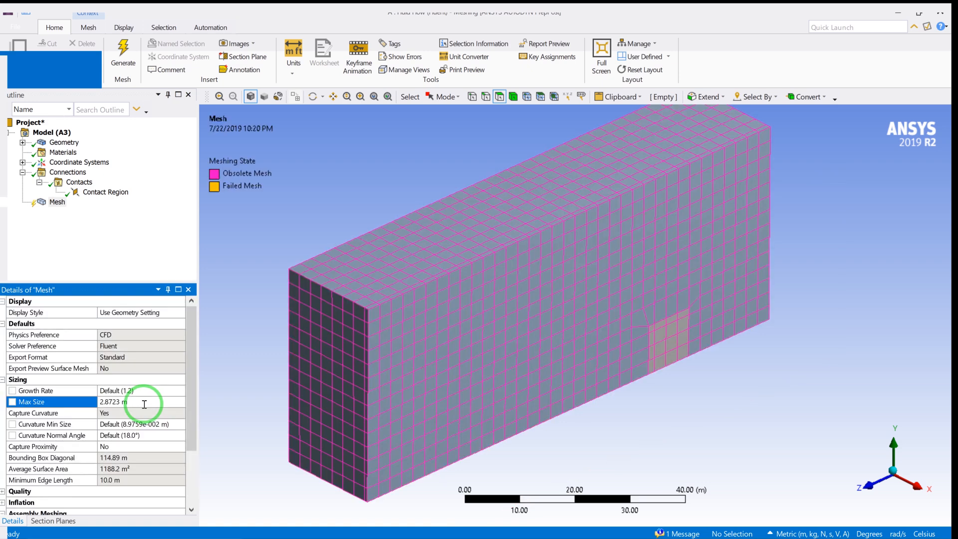
pyautogui.click(144, 402)
pyautogui.write('1.4361')
pyautogui.press('Return')
# Regenerate the CutCell mesh with the finer sizing and show its node and element statistics.
pyautogui.rightClick(50, 200)
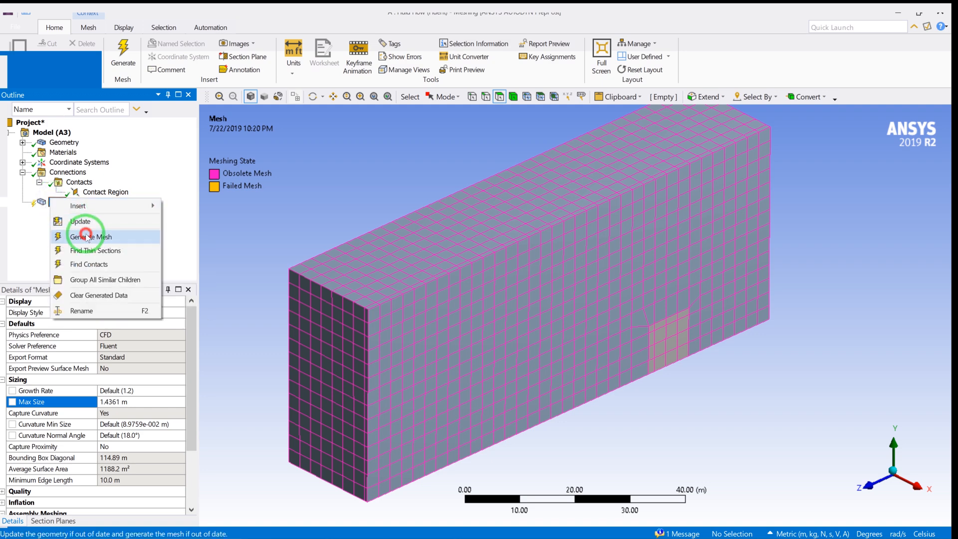
pyautogui.click(87, 237)
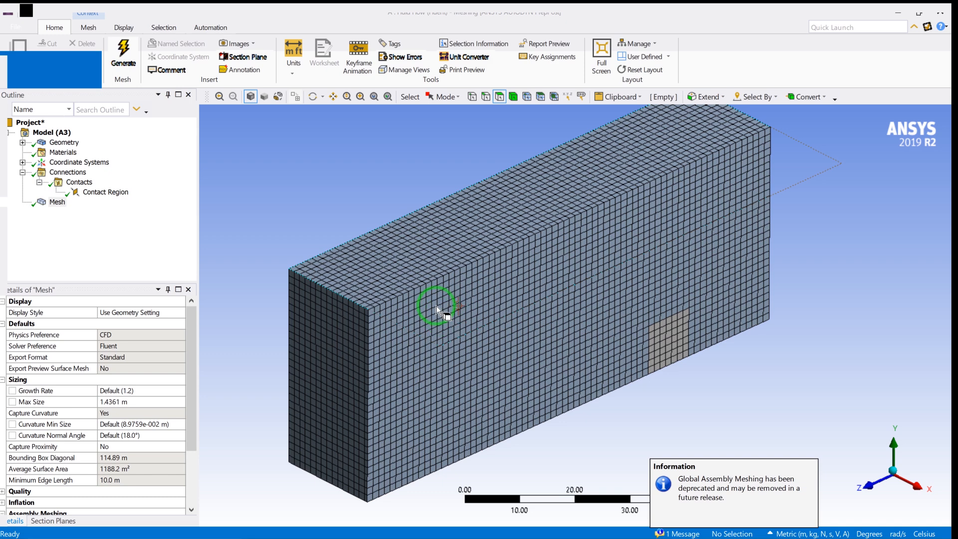
pyautogui.scroll(-3, 145, 381)
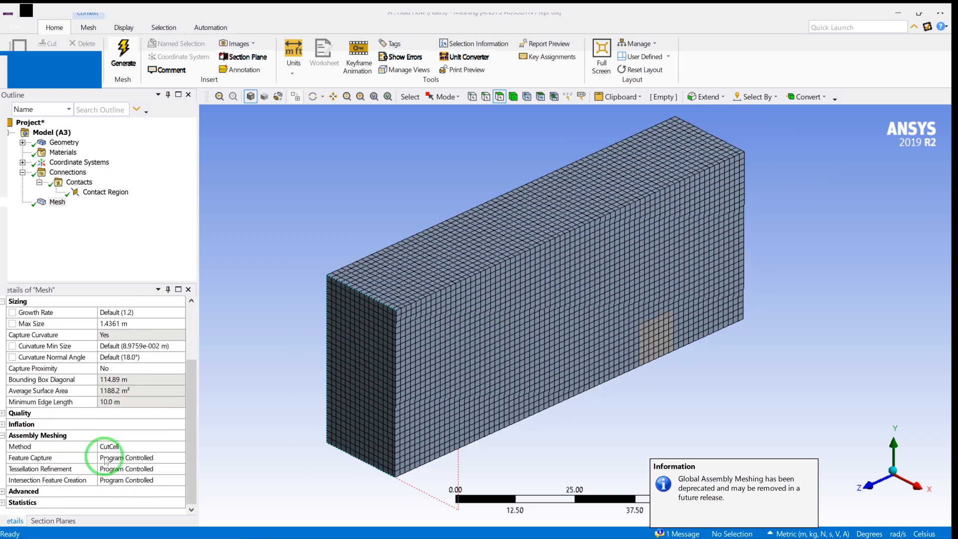
pyautogui.click(34, 496)
pyautogui.click(108, 439)
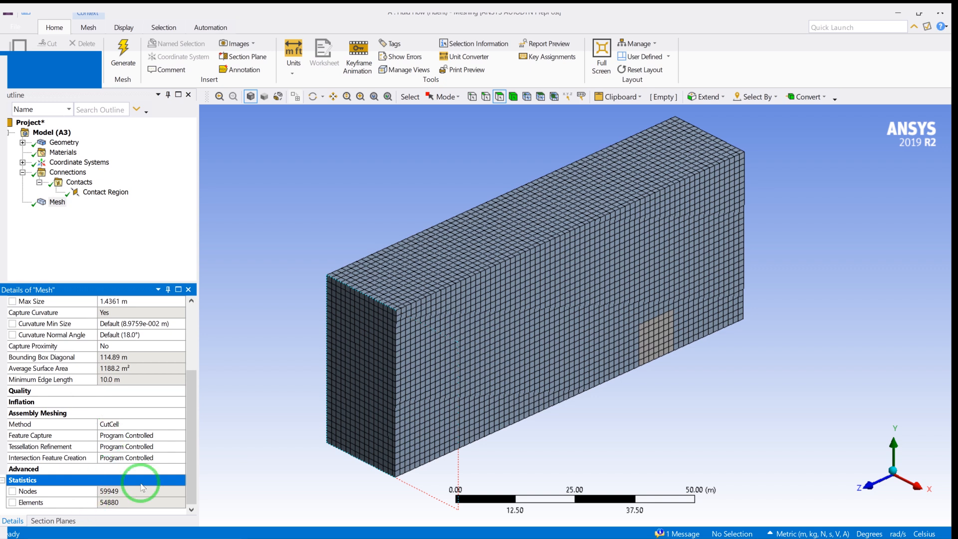
# Create a named selection called outlet from the domain's end face farthest from the small cube.
pyautogui.click(58, 202)
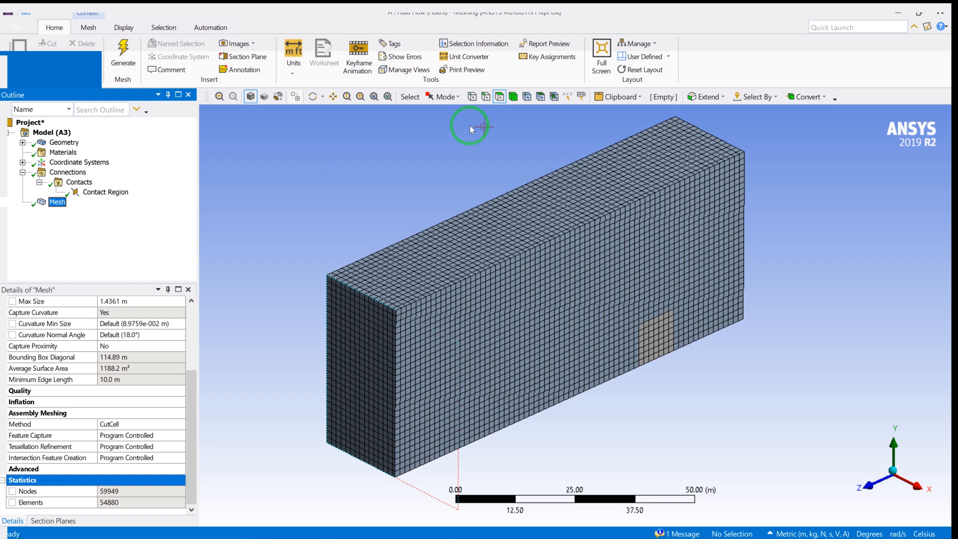
pyautogui.click(367, 355)
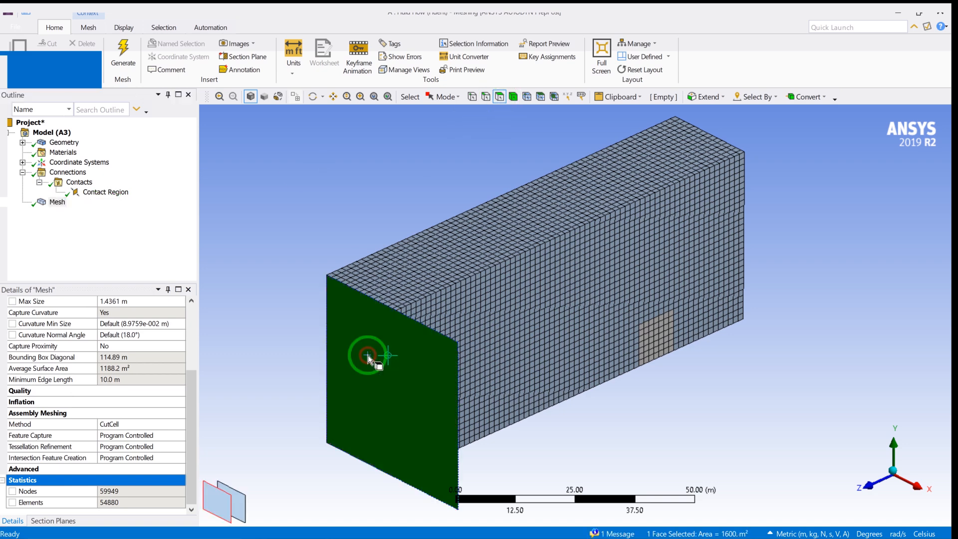
pyautogui.rightClick(367, 356)
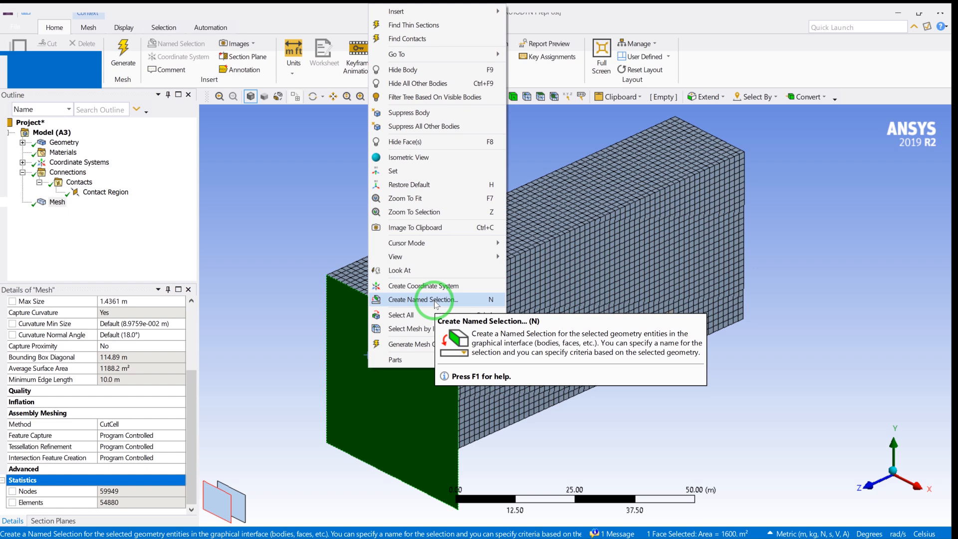
pyautogui.click(436, 300)
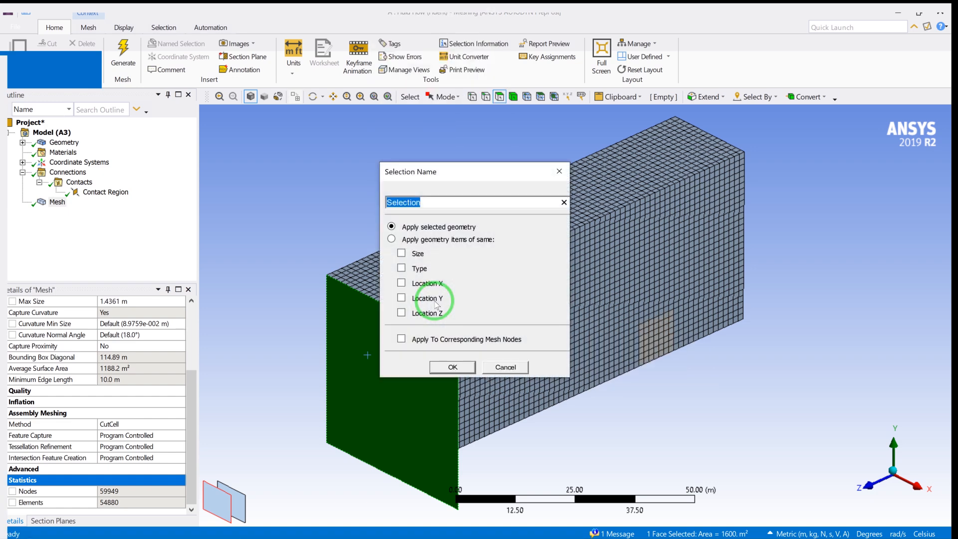
pyautogui.write('outlet')
pyautogui.press('Return')
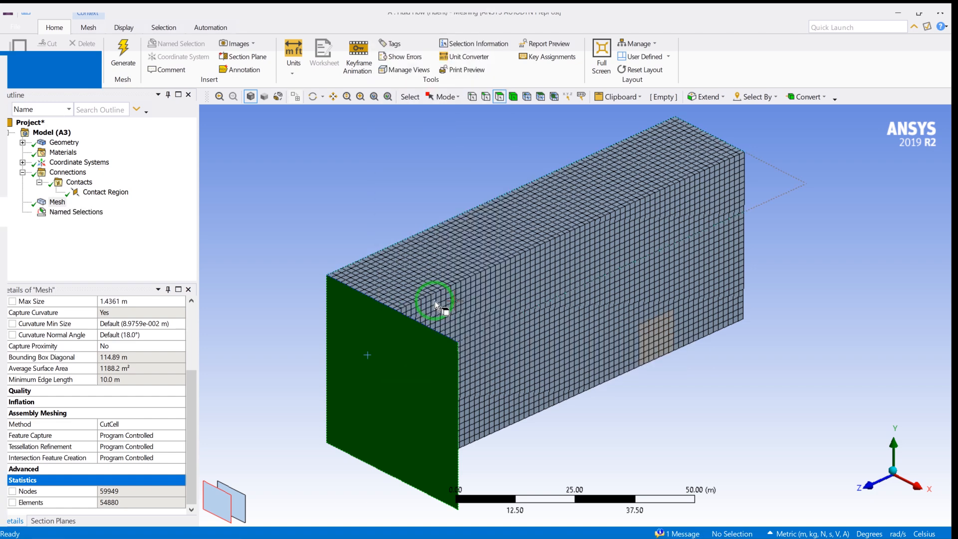
# Create a named selection called inlet from the opposite end face of the domain, nearest the small cube.
pyautogui.moveTo(636, 282); pyautogui.dragTo(514, 313, button='middle')
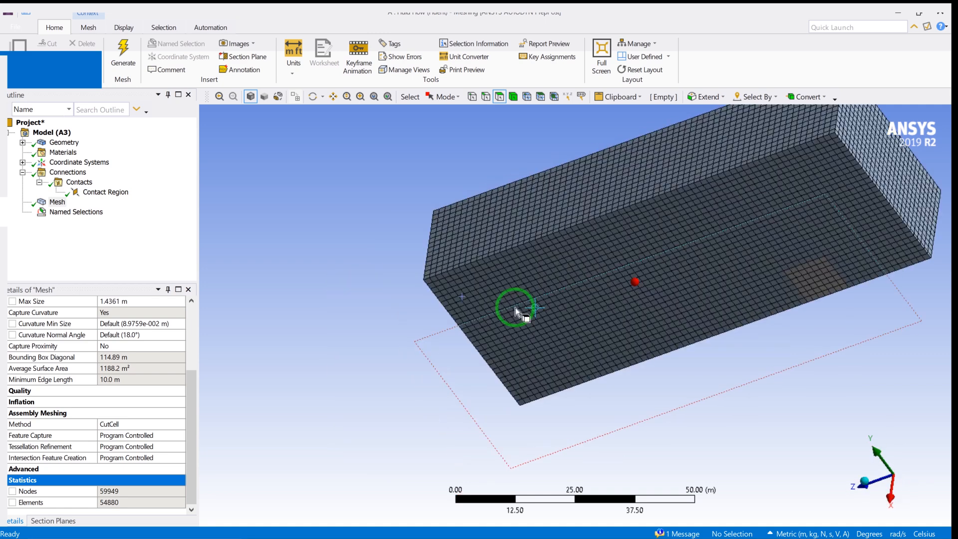
pyautogui.click(908, 202)
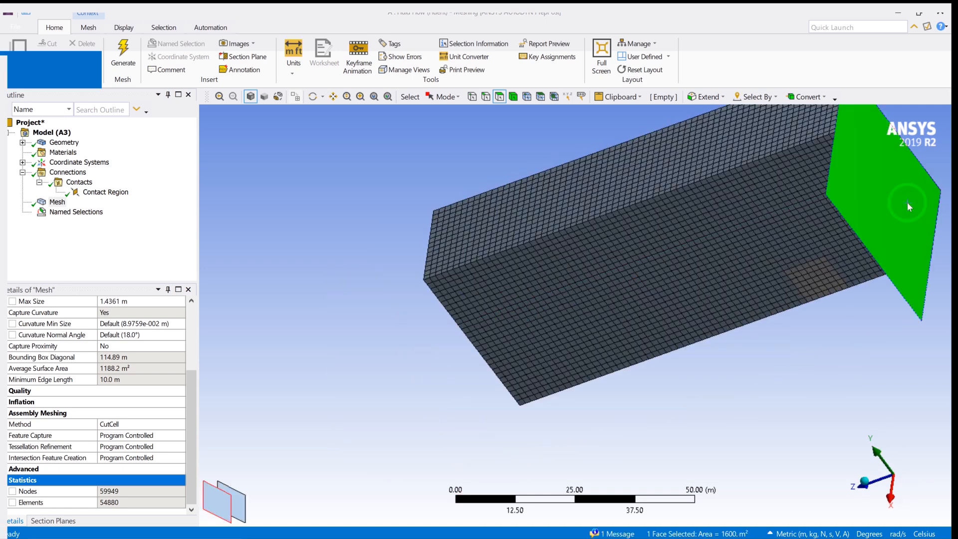
pyautogui.write('ninlet')
pyautogui.press('Return')
# Turn off Section Plane 1 to show the whole domain and return to the mesh details.
pyautogui.moveTo(876, 202)
pyautogui.mouseDown(button='middle')
pyautogui.moveTo(753, 240)
pyautogui.moveTo(856, 218)
pyautogui.moveTo(859, 200)
pyautogui.mouseUp(button='middle')
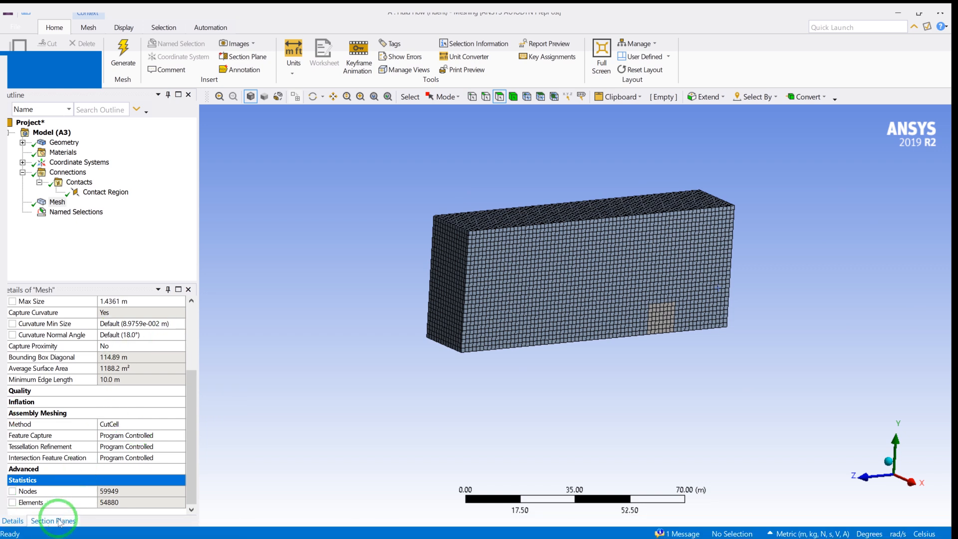
pyautogui.click(53, 520)
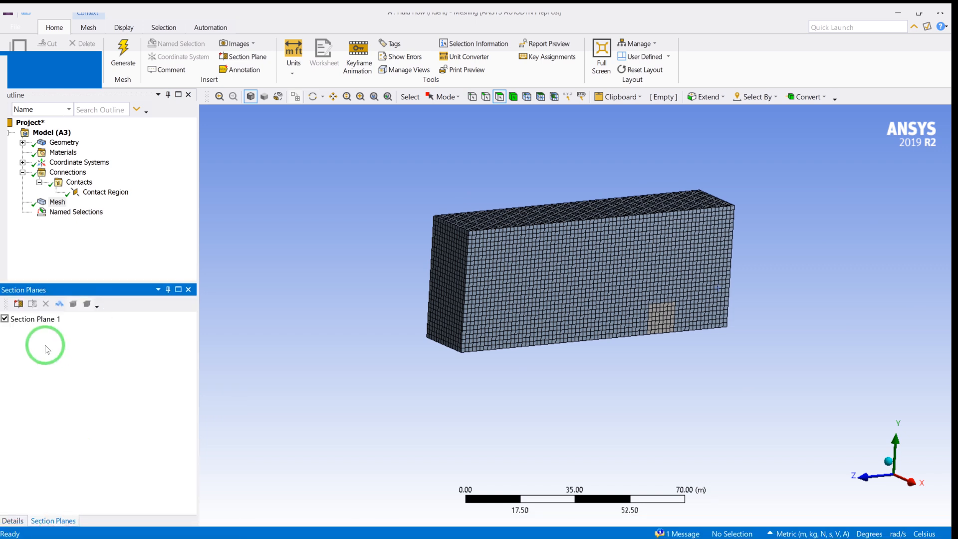
pyautogui.click(5, 319)
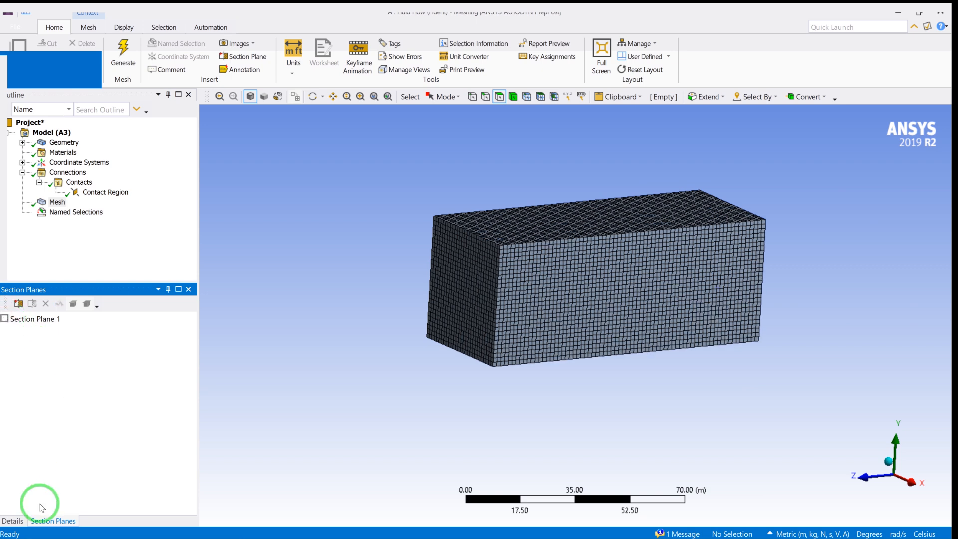
pyautogui.click(12, 521)
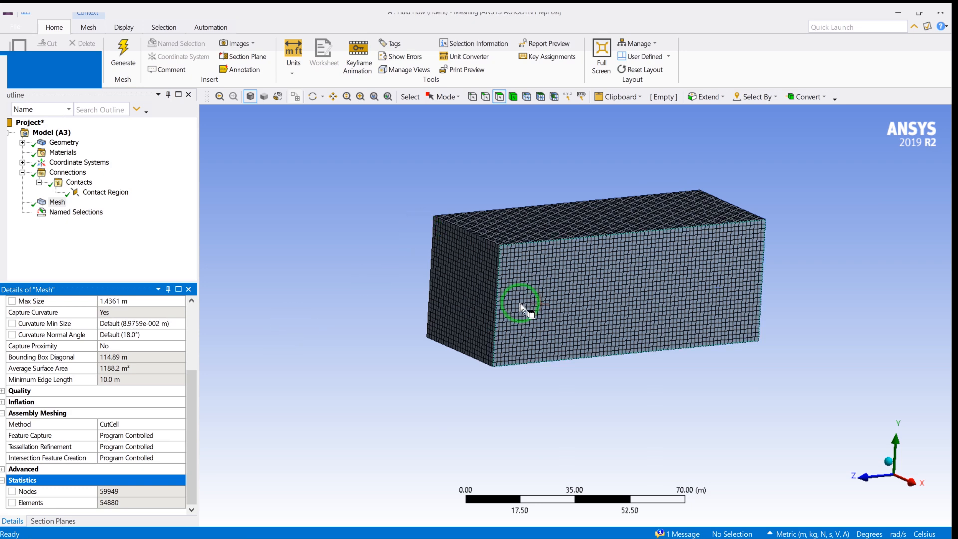
# Create a named selection called fluid from the large enclosure body.
pyautogui.click(511, 97)
pyautogui.click(565, 247)
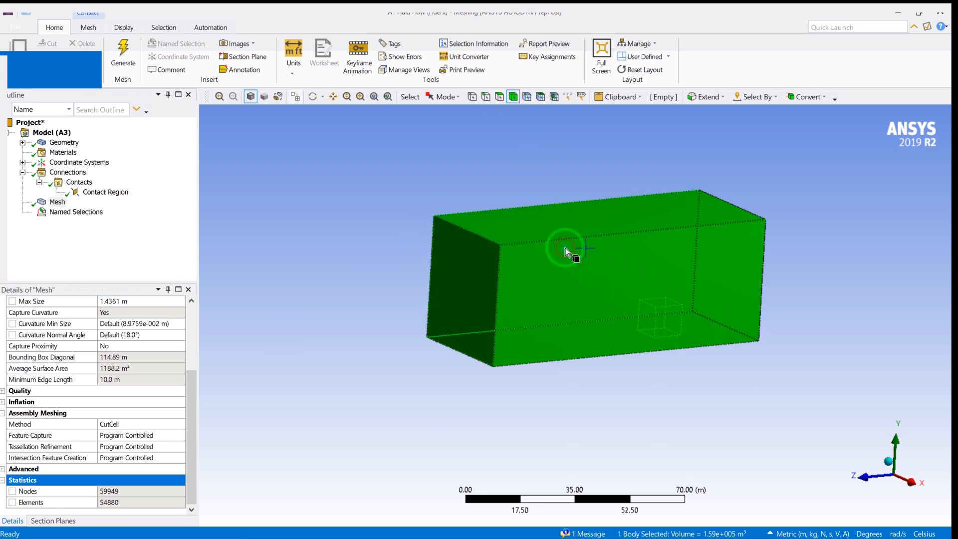
pyautogui.rightClick(567, 251)
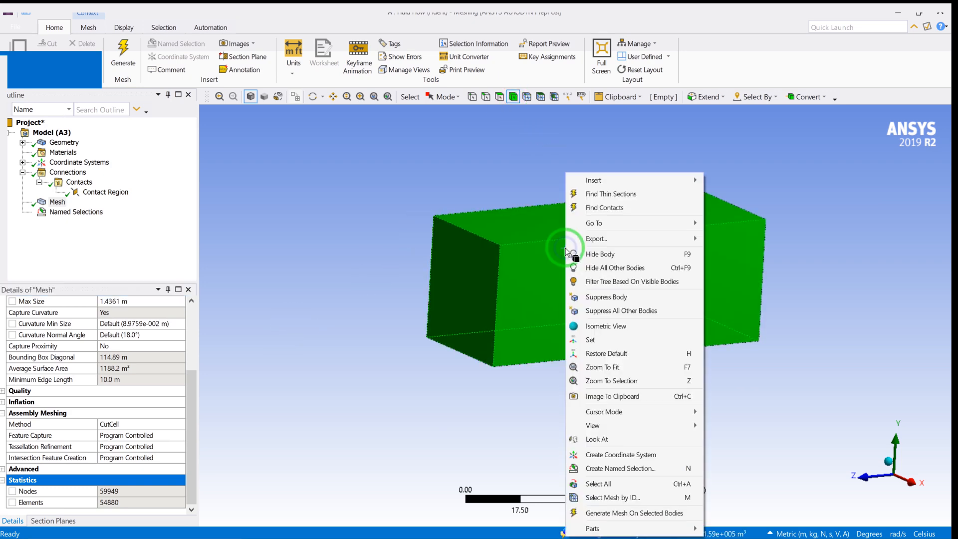
pyautogui.click(621, 470)
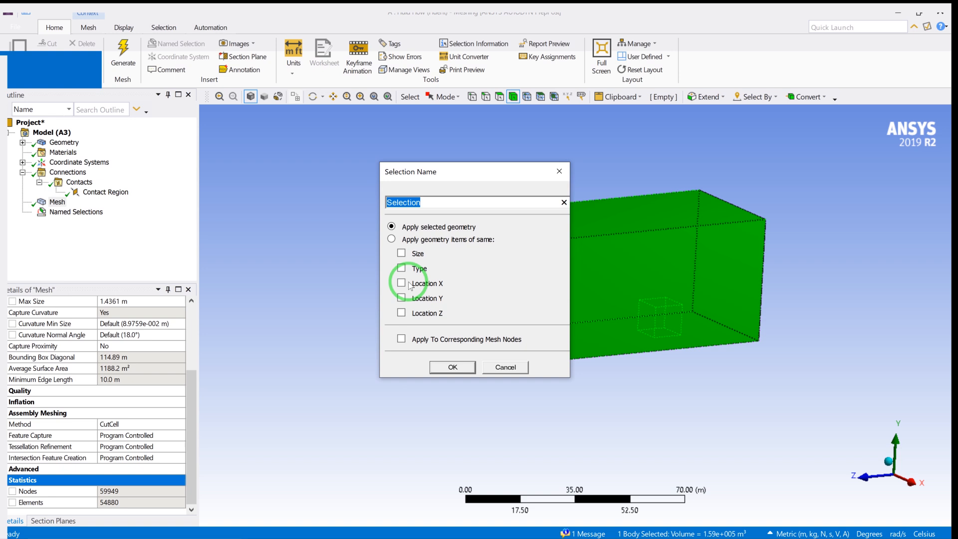
pyautogui.write('fluid')
pyautogui.press('Return')
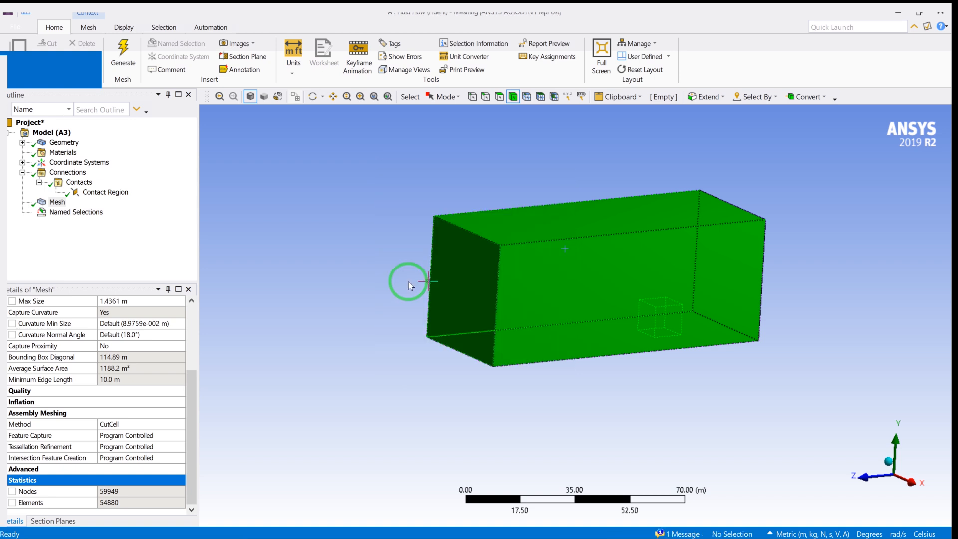
# Hide the large enclosure body to expose the small cube inside it.
pyautogui.rightClick(453, 285)
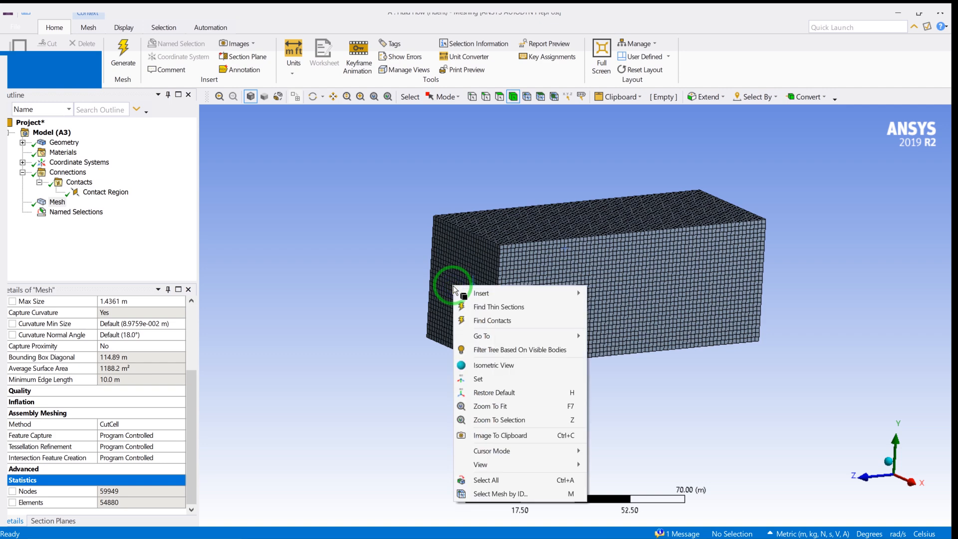
pyautogui.click(470, 258)
pyautogui.rightClick(470, 258)
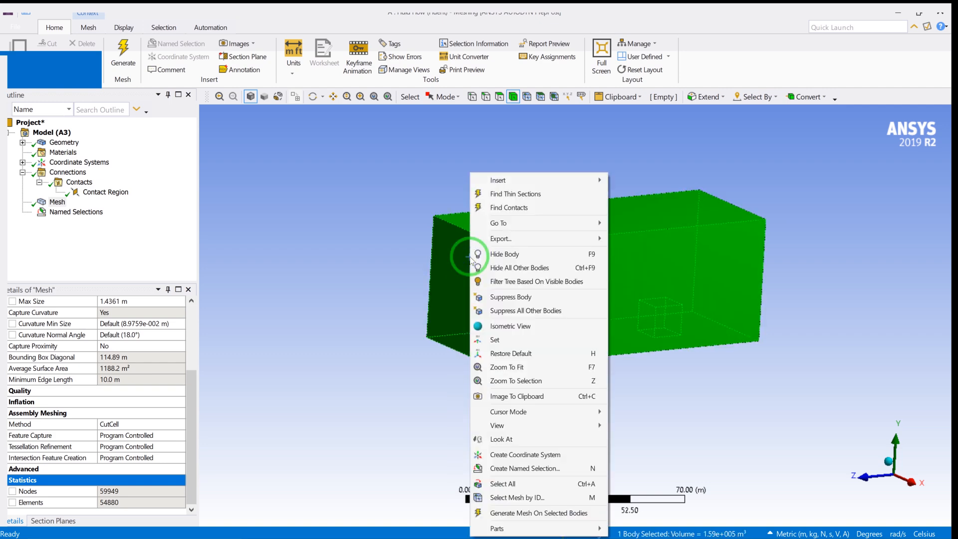
pyautogui.click(504, 254)
# Create a named selection called heat_cube from the small cube body.
pyautogui.click(675, 310)
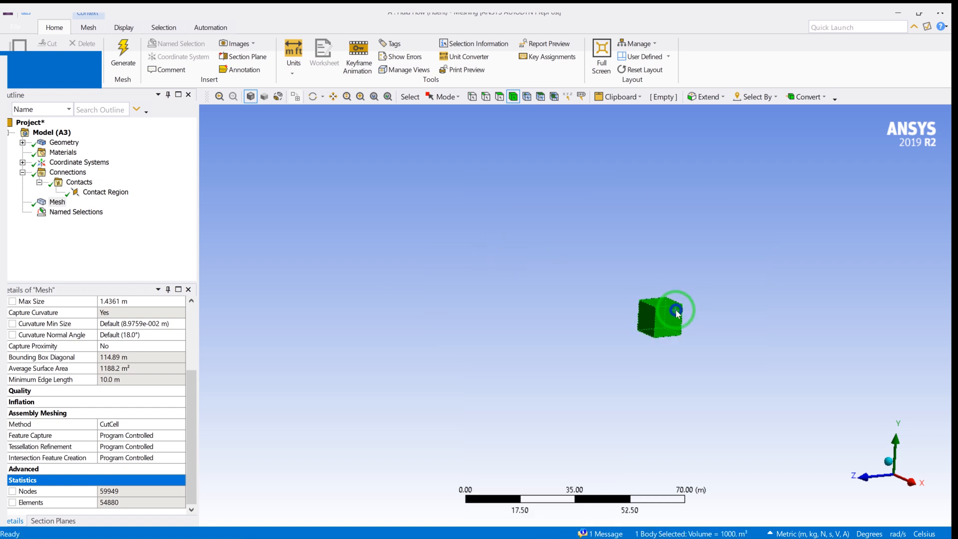
pyautogui.rightClick(676, 310)
pyautogui.click(709, 322)
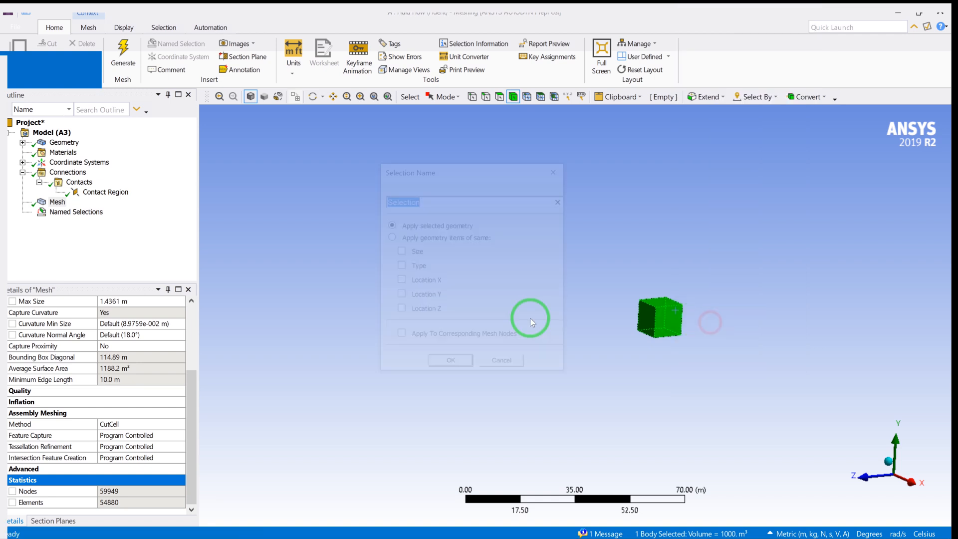
pyautogui.write('cube')
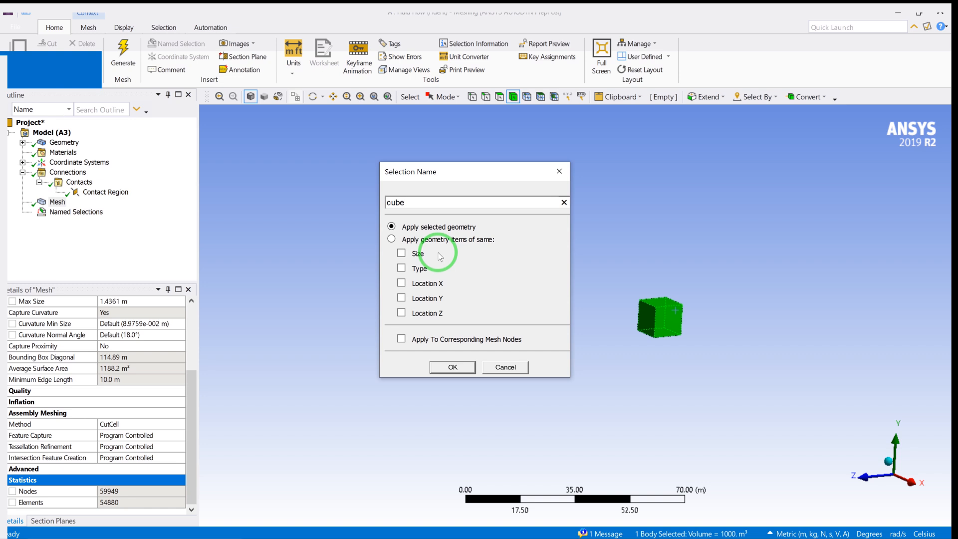
pyautogui.write('heat_')
pyautogui.press('Return')
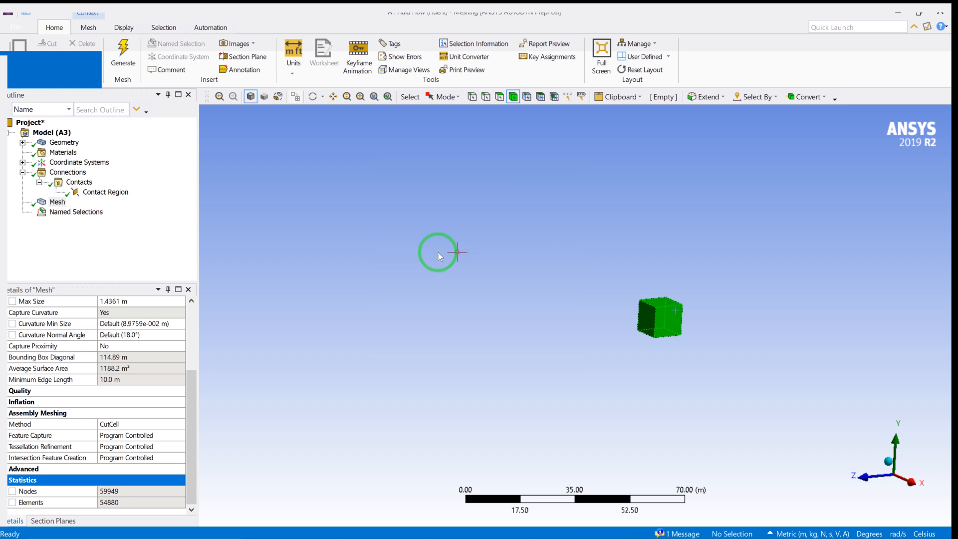
# Show all bodies again and update the mesh for the Fluent setup.
pyautogui.click(214, 250)
pyautogui.rightClick(212, 253)
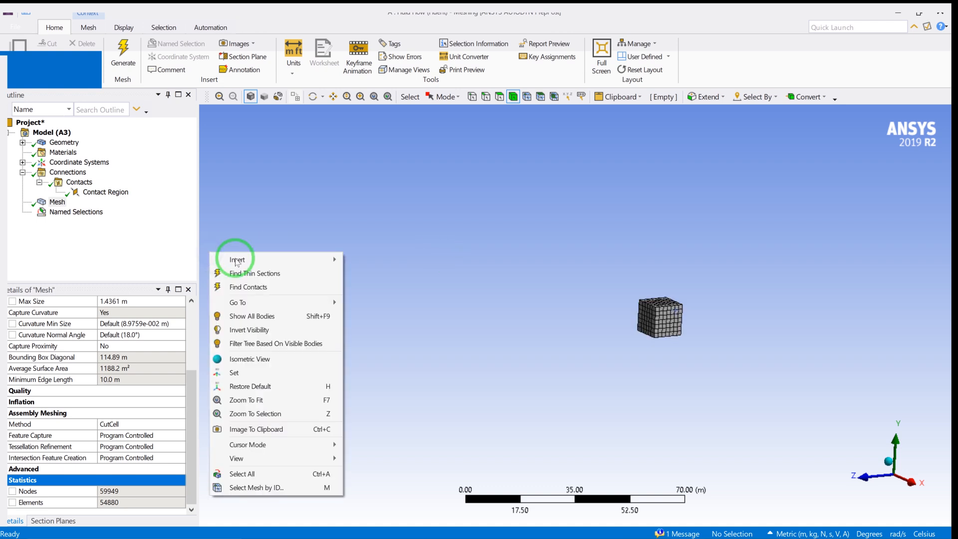
pyautogui.click(274, 317)
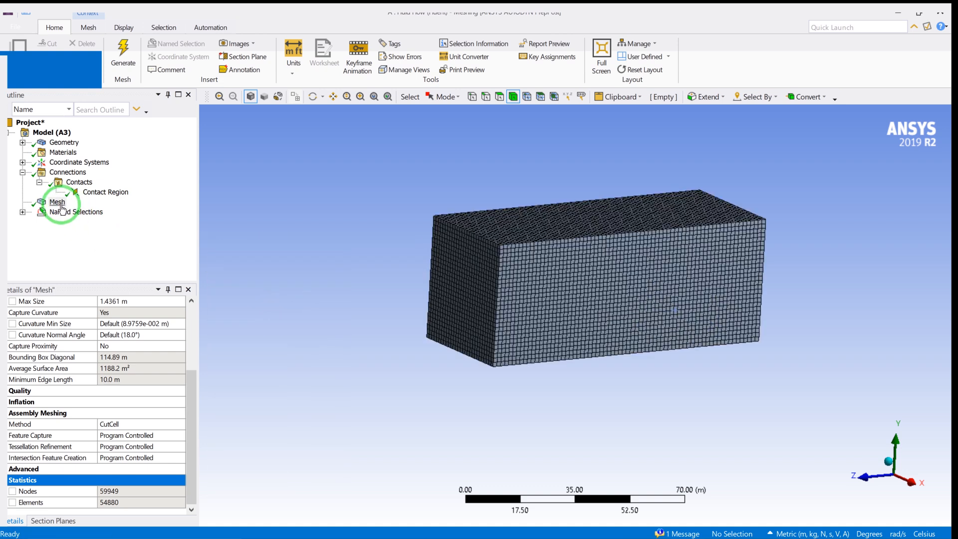
pyautogui.rightClick(57, 203)
pyautogui.click(82, 226)
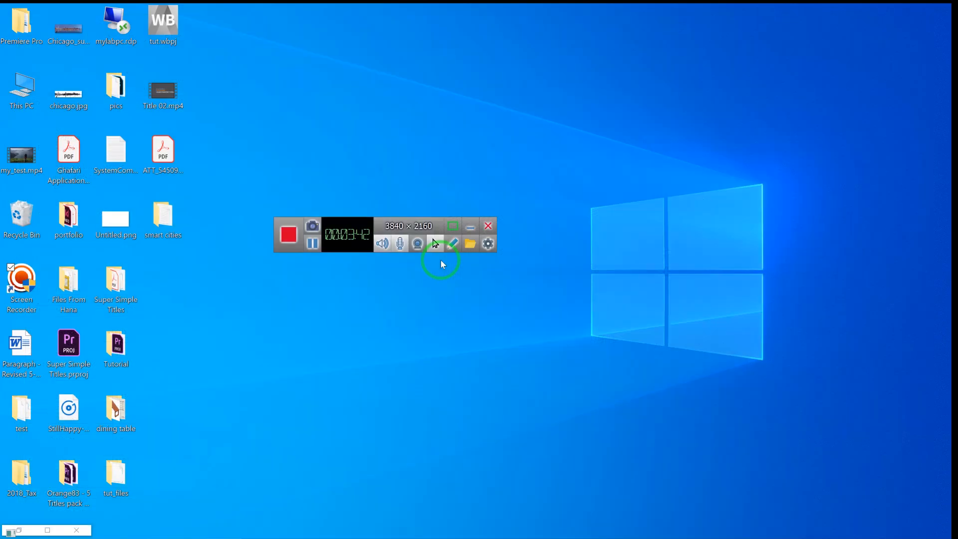
# Switch to Workbench and open the Setup of the Fluid Flow (Fluent) system.
pyautogui.hotkey('alt', 'Tab')
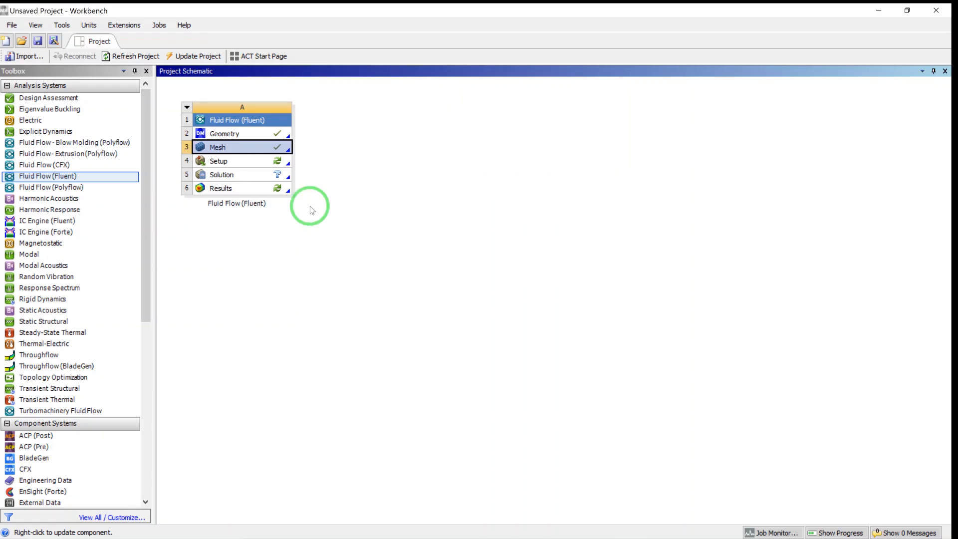
pyautogui.doubleClick(261, 162)
pyautogui.click(488, 325)
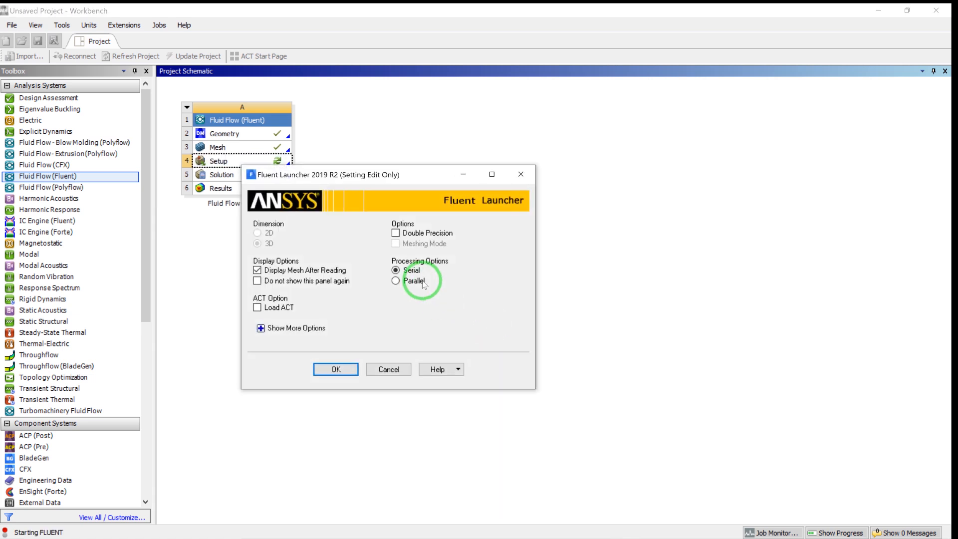
# Configure the Fluent launcher for double precision and parallel processing on the local machine with 8 solver processes.
pyautogui.click(423, 286)
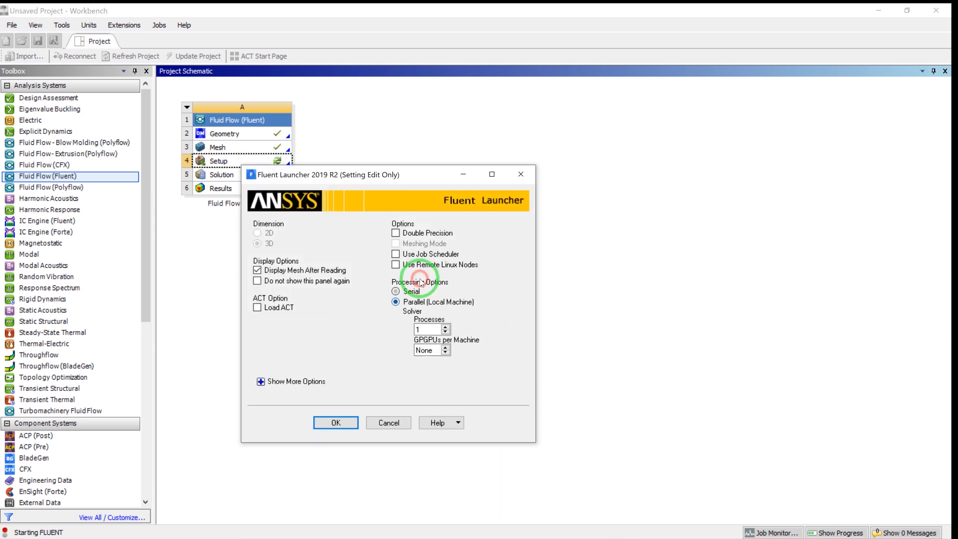
pyautogui.click(396, 233)
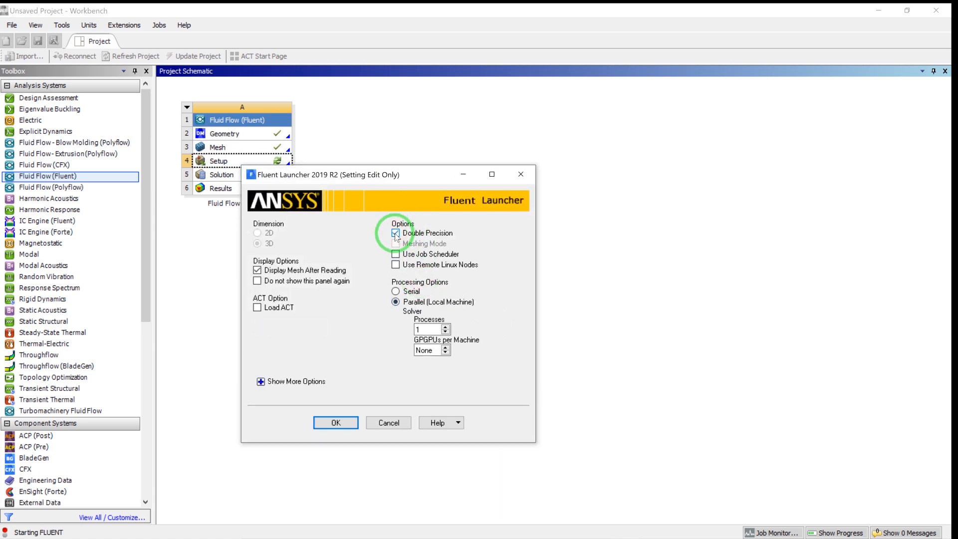
pyautogui.moveTo(427, 331); pyautogui.dragTo(400, 321)
pyautogui.write('8')
# Set the parallel MPI type to intel and launch Fluent with the chosen options.
pyautogui.click(260, 381)
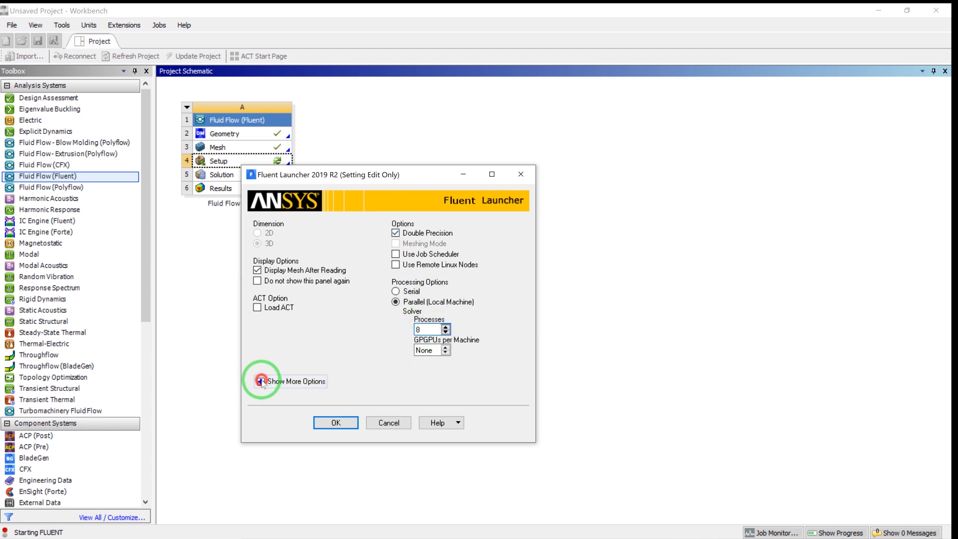
pyautogui.click(339, 376)
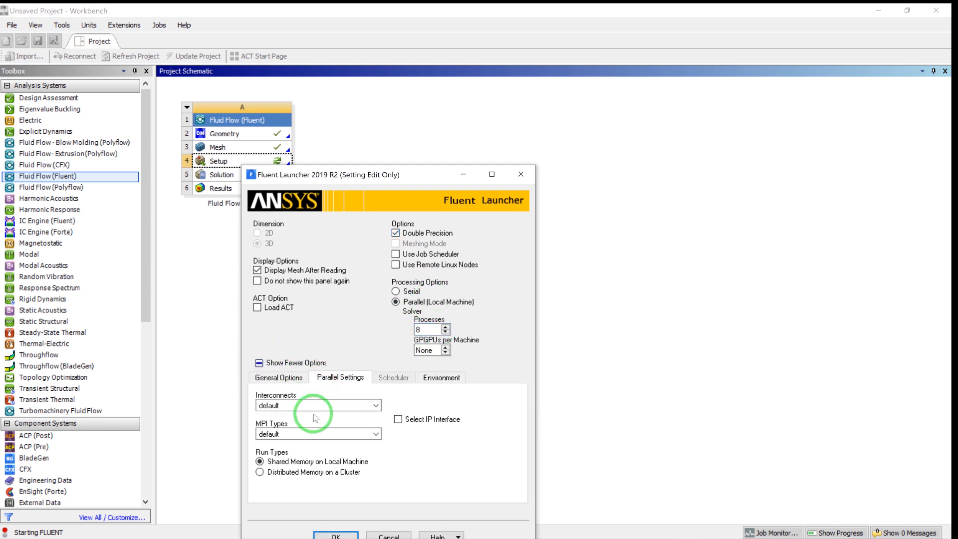
pyautogui.click(360, 434)
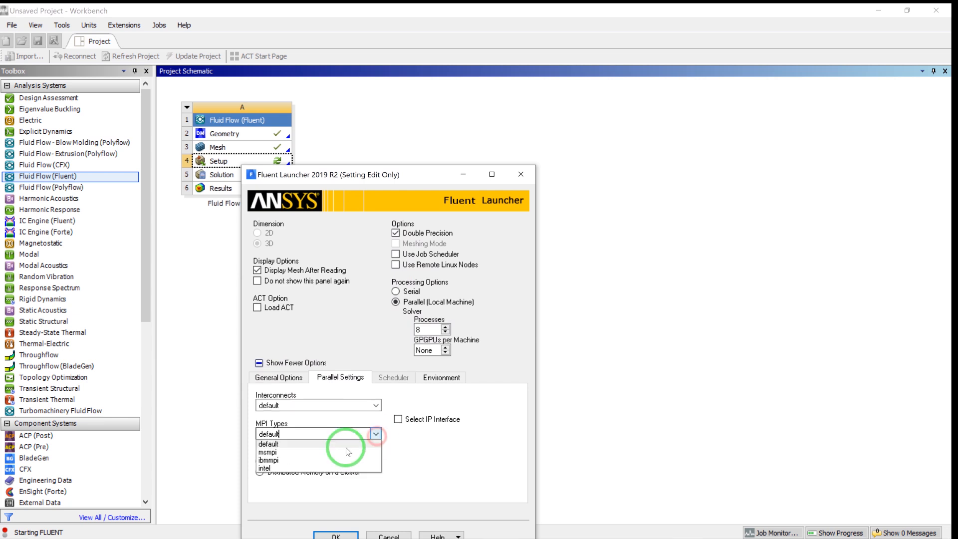
pyautogui.click(323, 468)
pyautogui.click(259, 363)
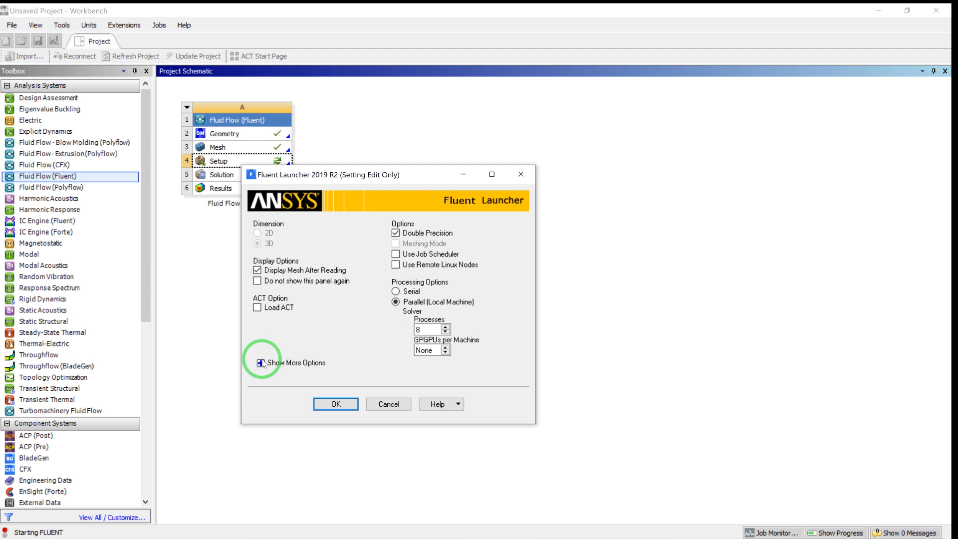
pyautogui.click(334, 406)
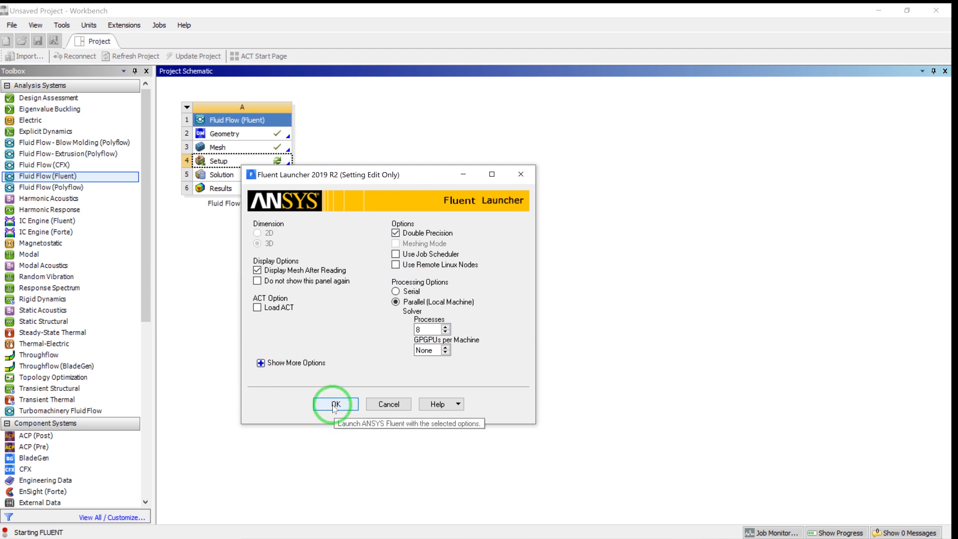
pyautogui.click(335, 405)
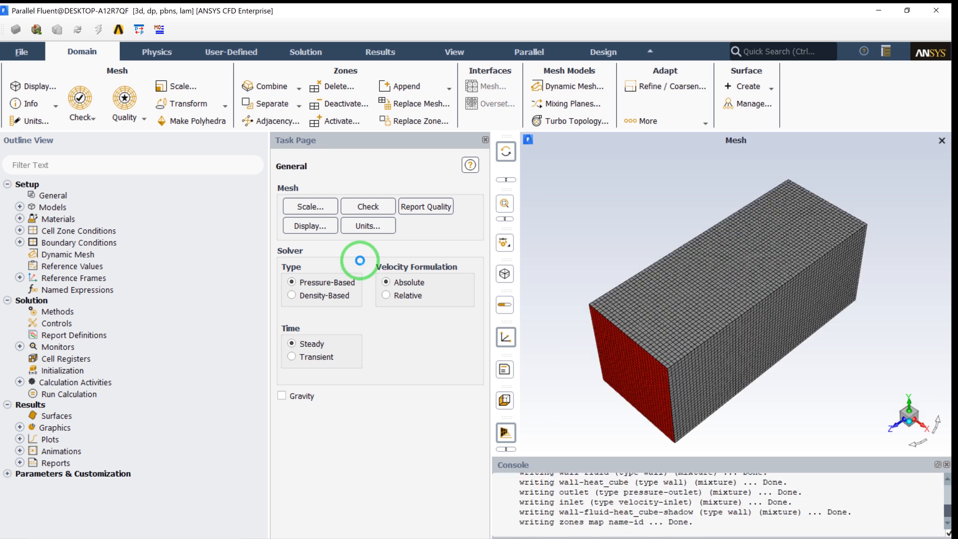
# Run a mesh check and turn on the Energy model.
pyautogui.click(367, 207)
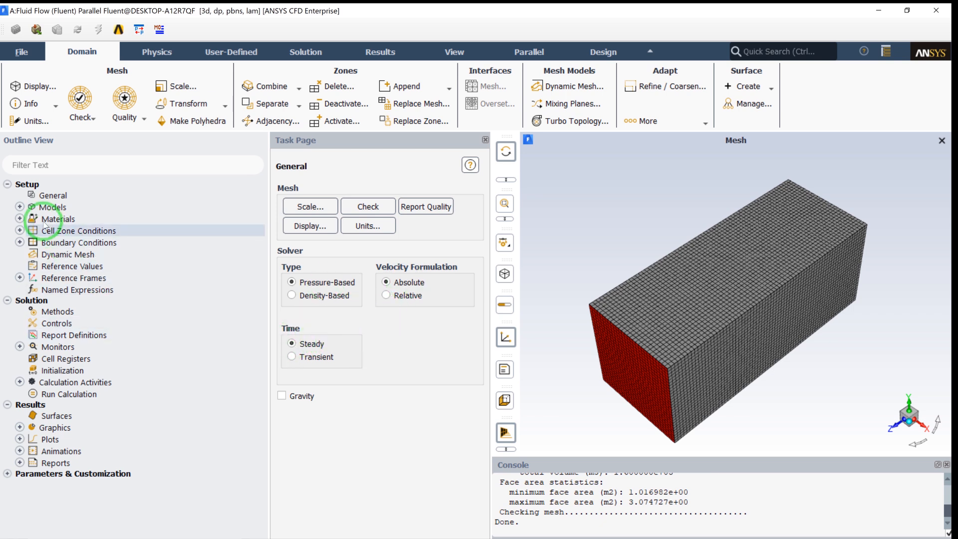
pyautogui.click(20, 207)
pyautogui.rightClick(74, 228)
pyautogui.click(98, 256)
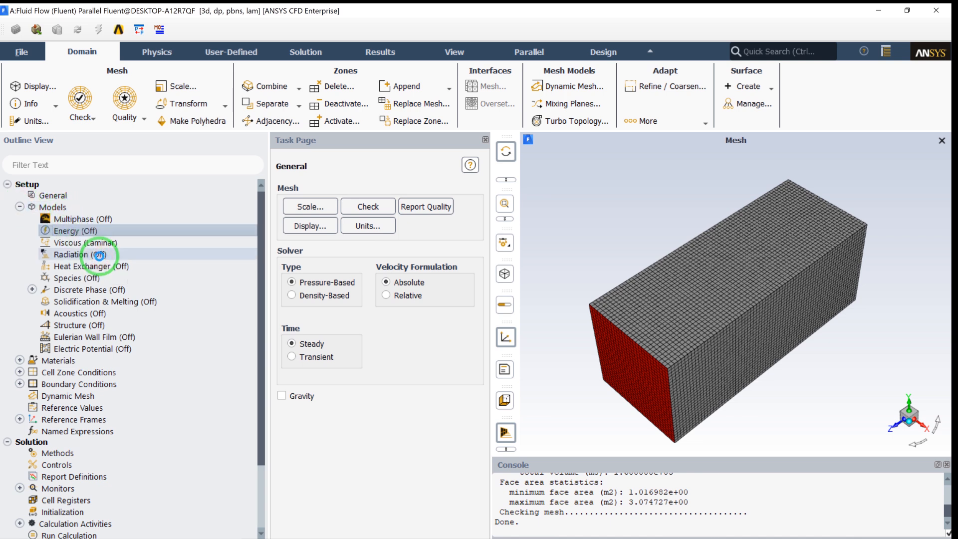
# Set the viscous model to Standard k-epsilon.
pyautogui.rightClick(94, 245)
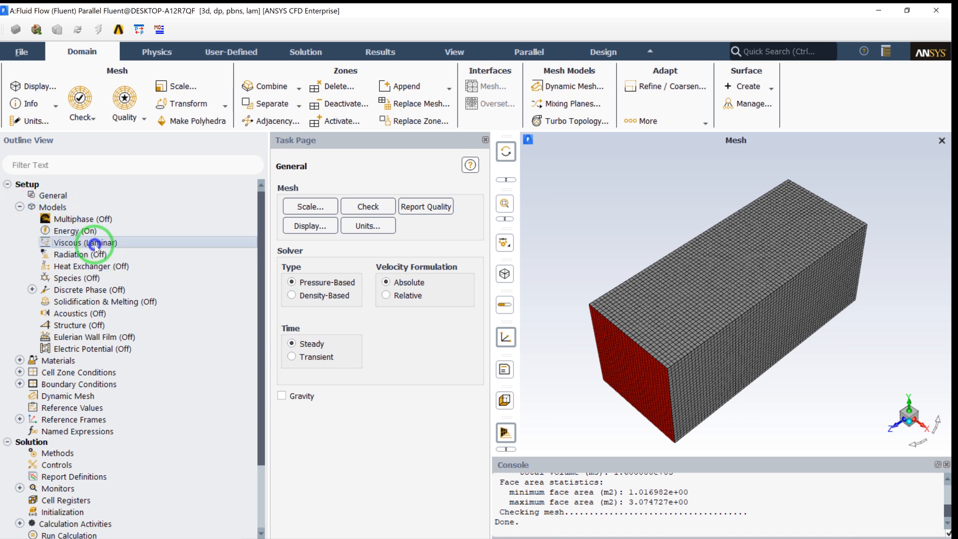
pyautogui.moveTo(127, 276)
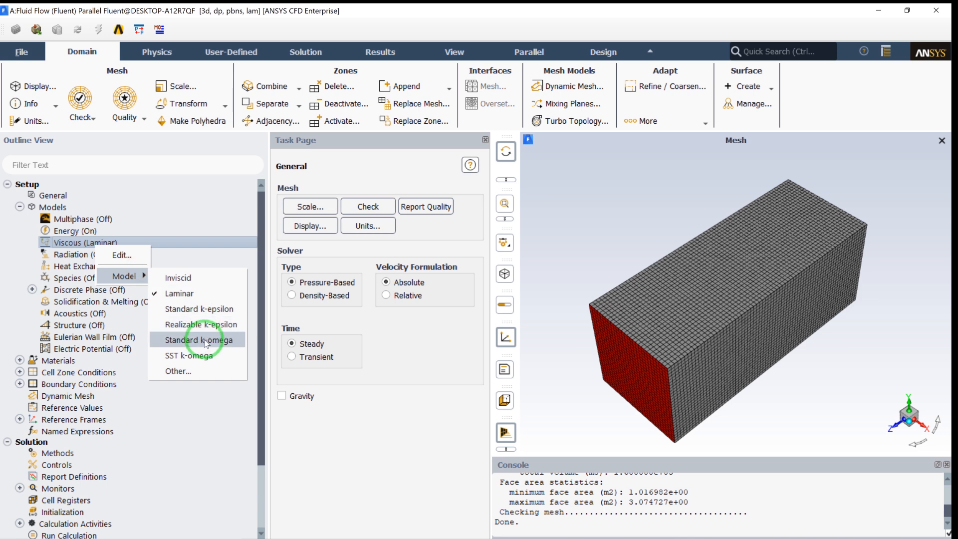
pyautogui.click(194, 310)
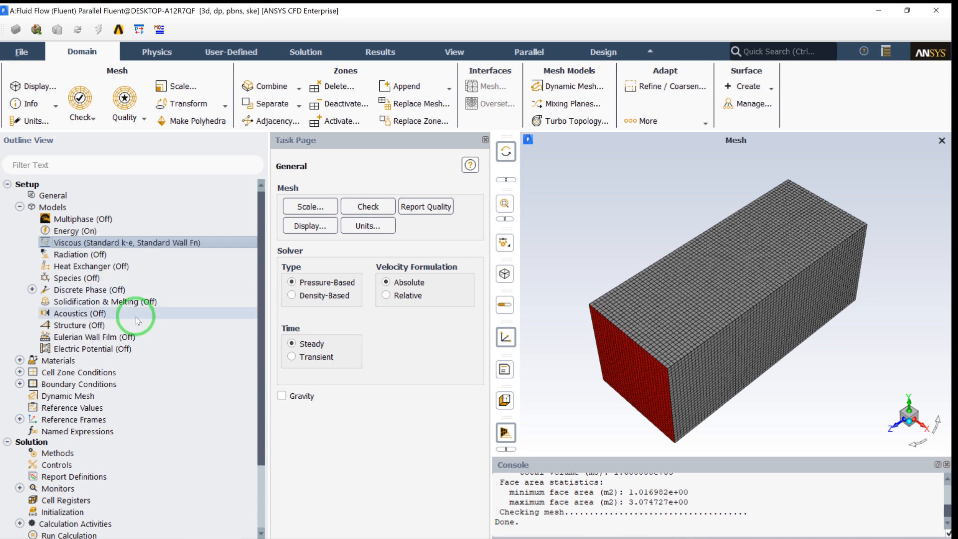
# Examine the settings of the fluid cell zone and the fluid and solid materials defined in the case.
pyautogui.click(20, 360)
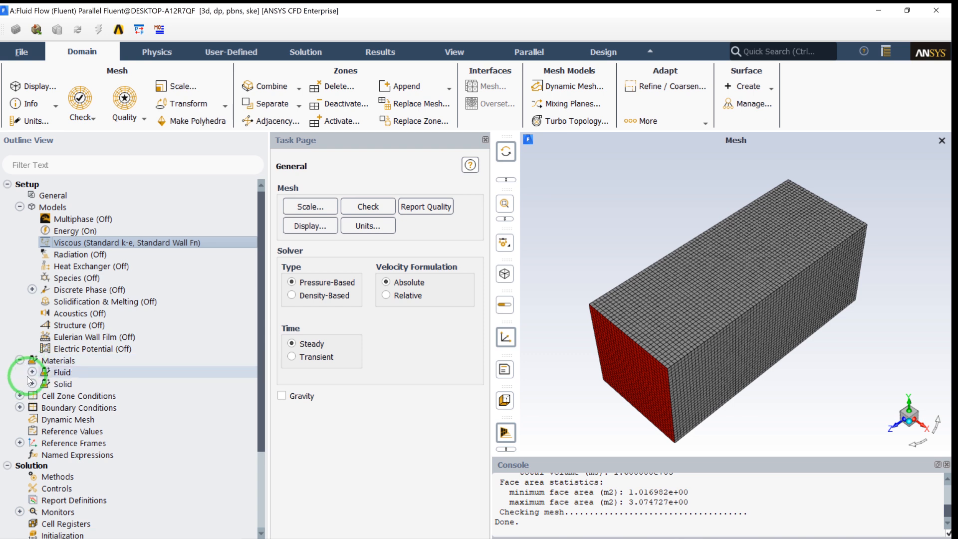
pyautogui.click(20, 395)
pyautogui.scroll(-2, 122, 380)
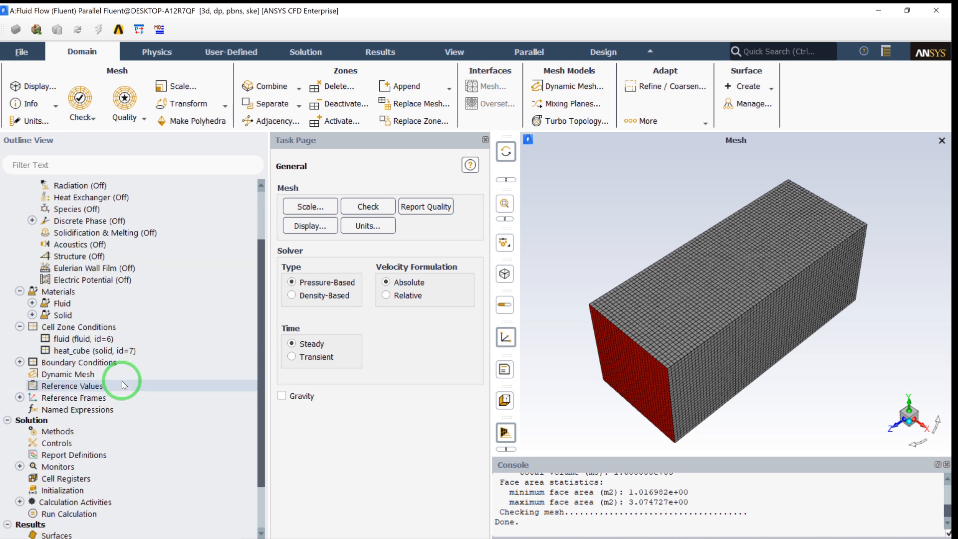
pyautogui.click(115, 352)
pyautogui.click(101, 341)
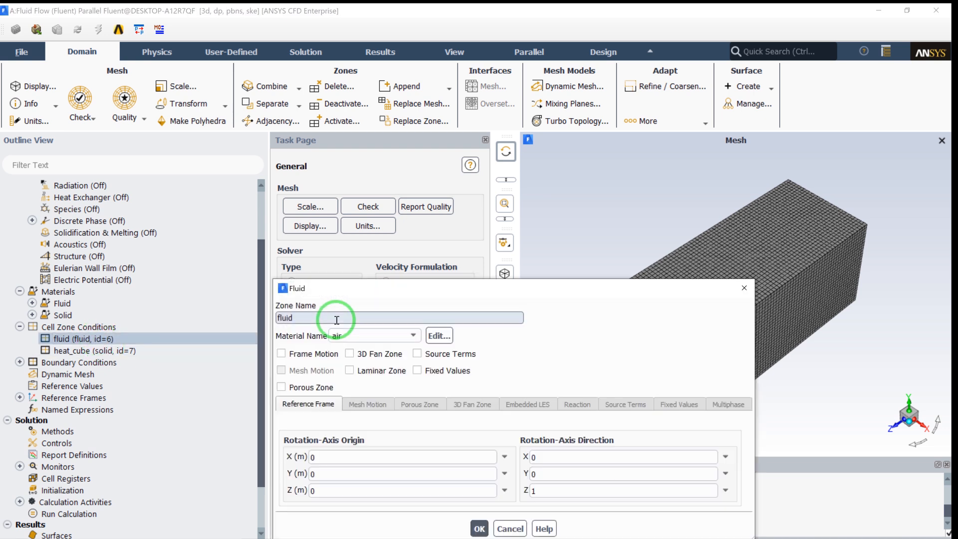
pyautogui.moveTo(367, 289); pyautogui.dragTo(307, 181)
pyautogui.click(422, 422)
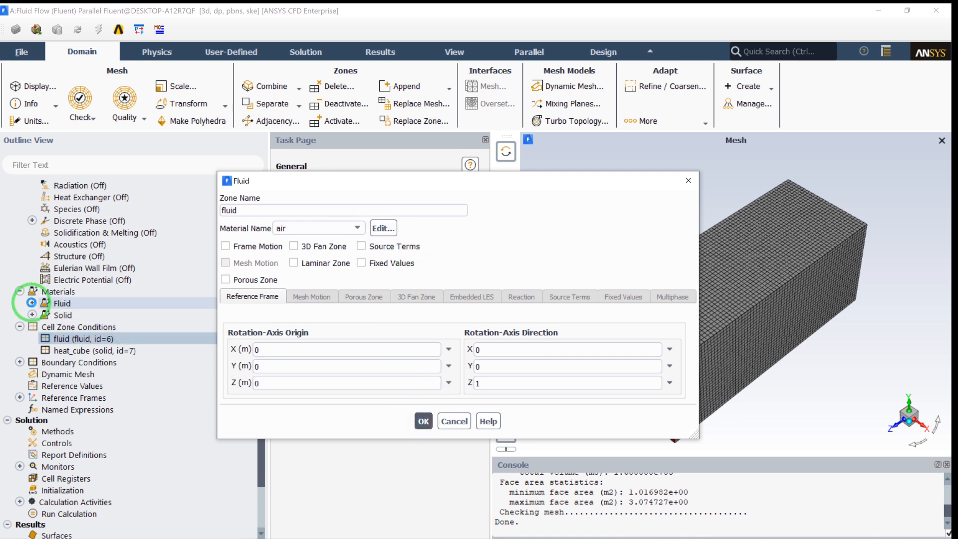
pyautogui.click(31, 302)
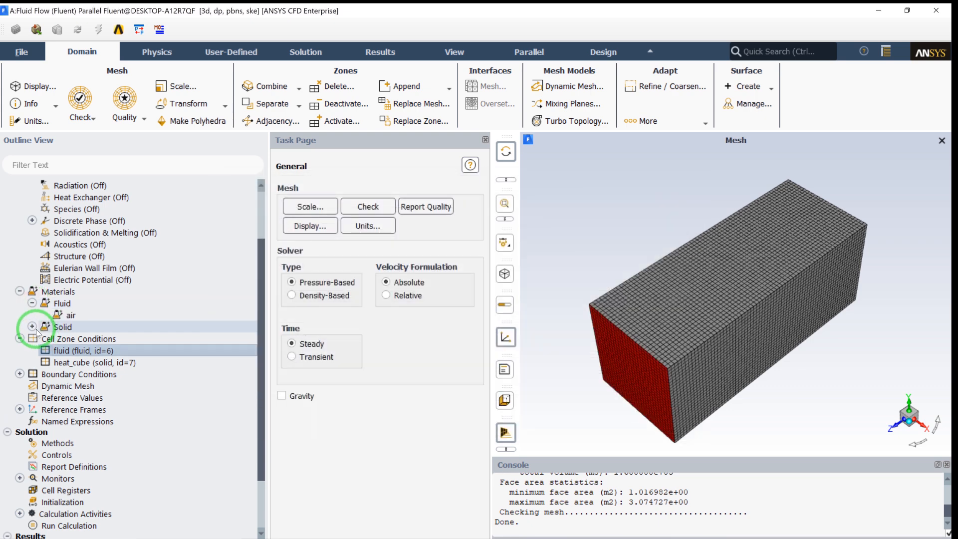
pyautogui.click(31, 327)
pyautogui.click(32, 303)
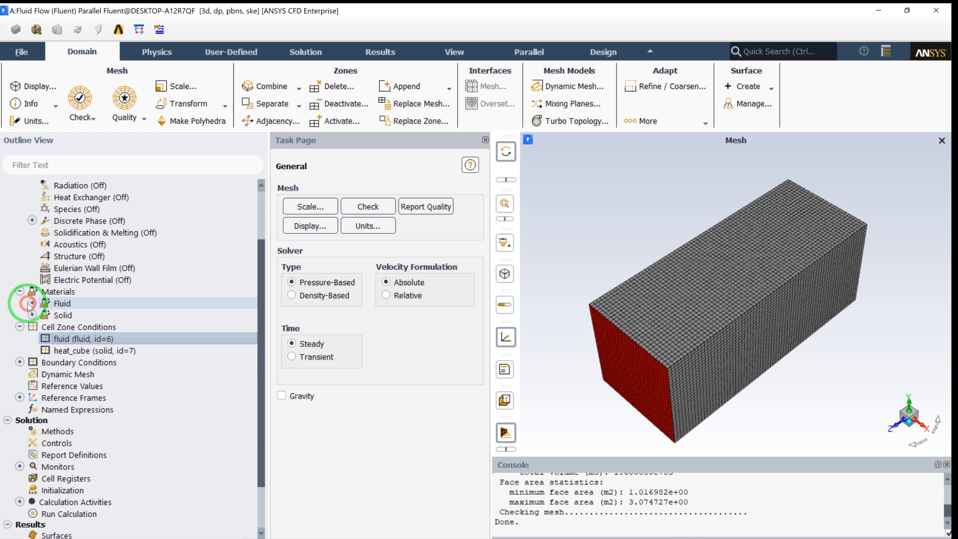
pyautogui.click(20, 292)
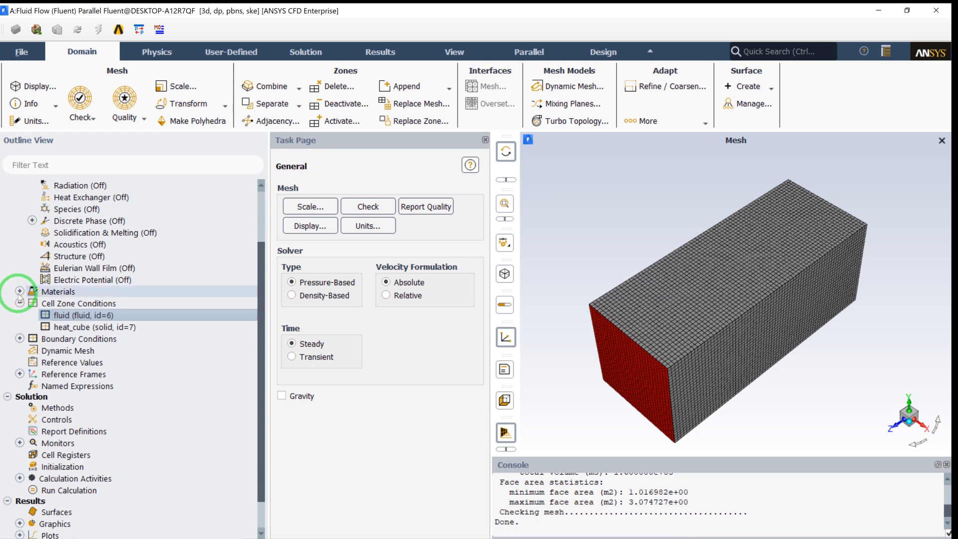
# Enable source terms for the heat_cube solid cell zone and open its energy sources for editing.
pyautogui.doubleClick(113, 325)
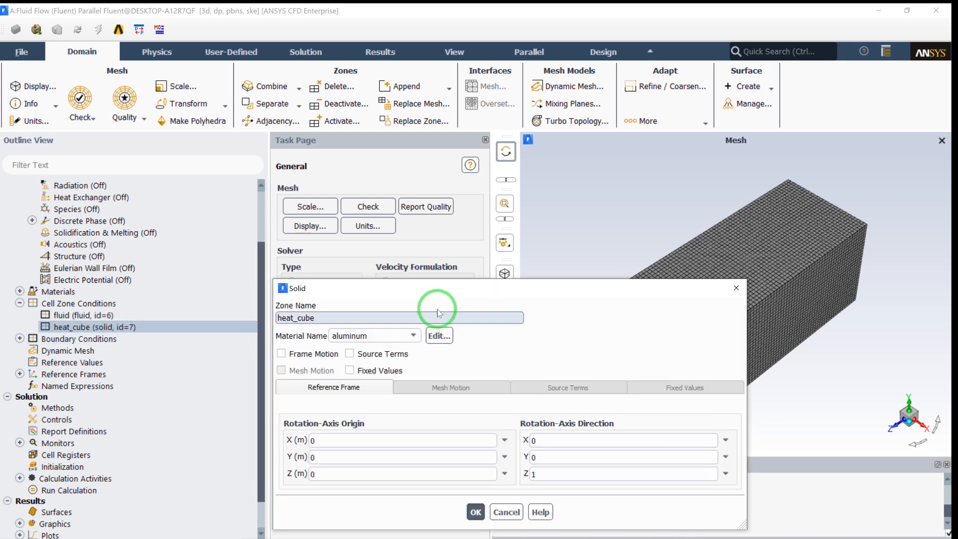
pyautogui.moveTo(438, 288); pyautogui.dragTo(424, 172)
pyautogui.click(350, 235)
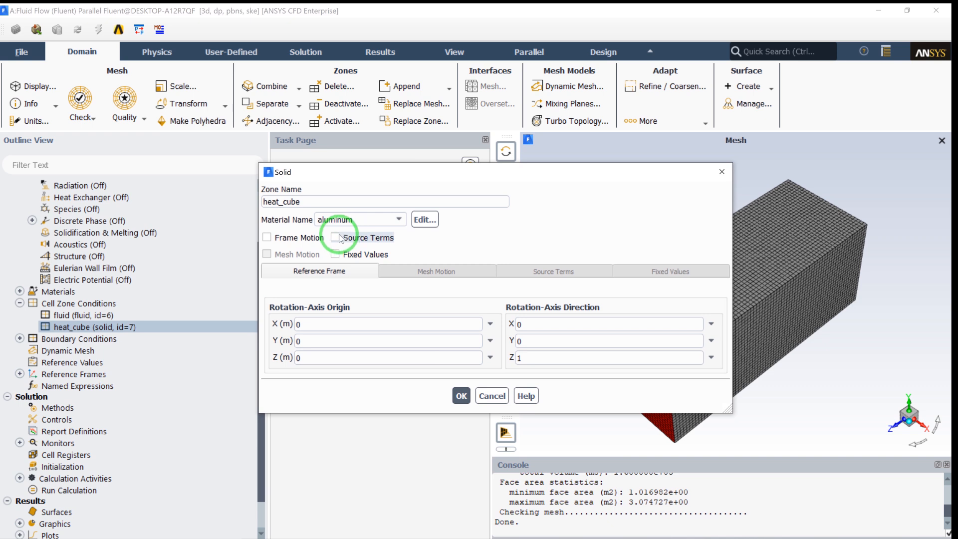
pyautogui.click(525, 272)
pyautogui.click(556, 297)
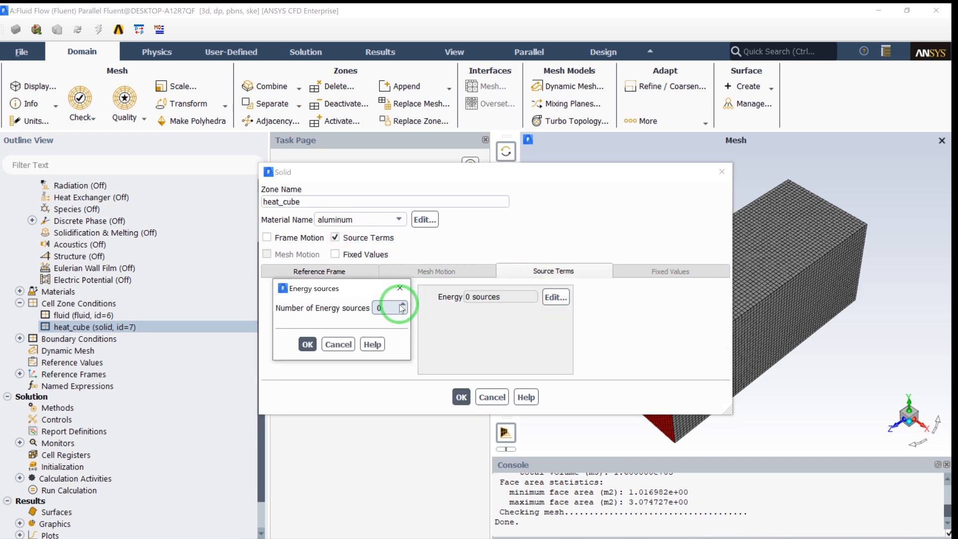
# Add one constant energy source of 10 W/m3 to heat_cube and apply the zone settings.
pyautogui.click(402, 305)
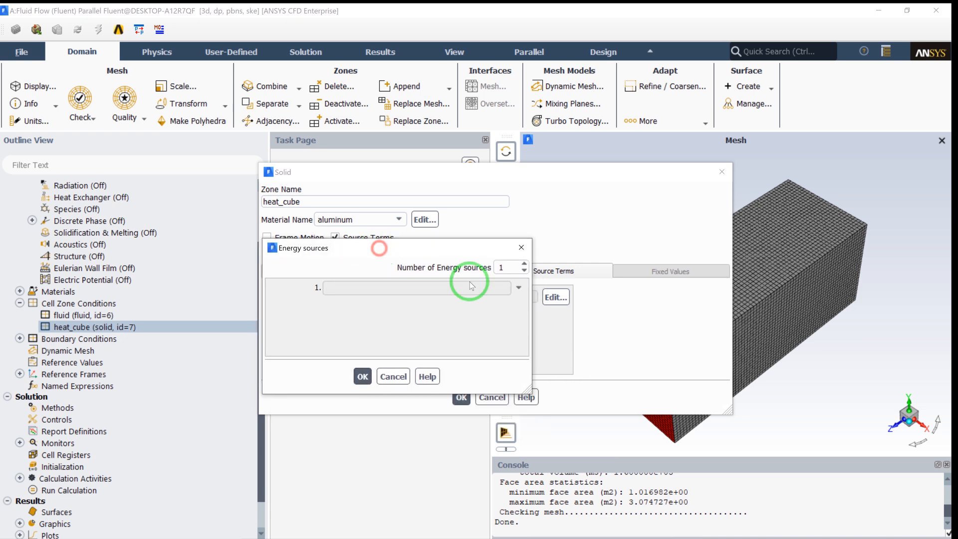
pyautogui.click(516, 289)
pyautogui.click(449, 317)
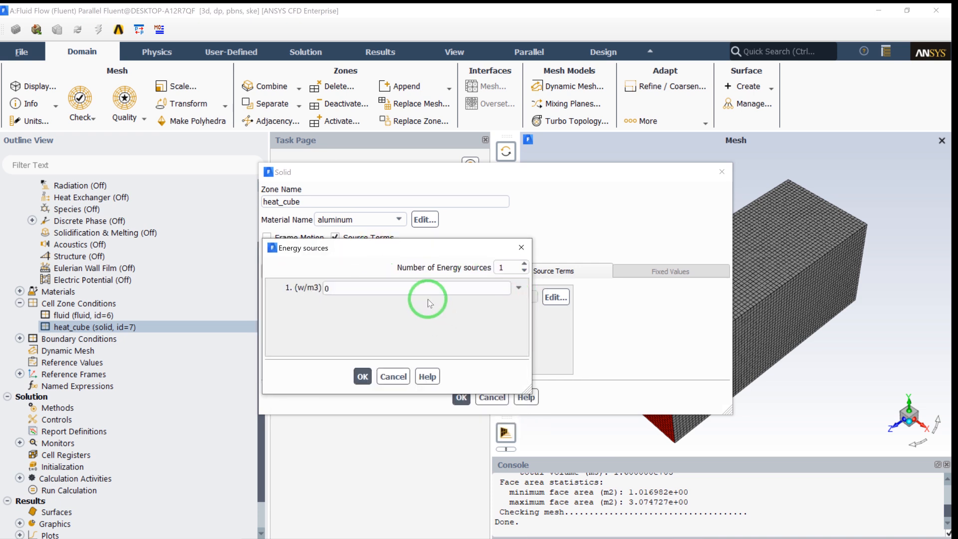
pyautogui.click(411, 285)
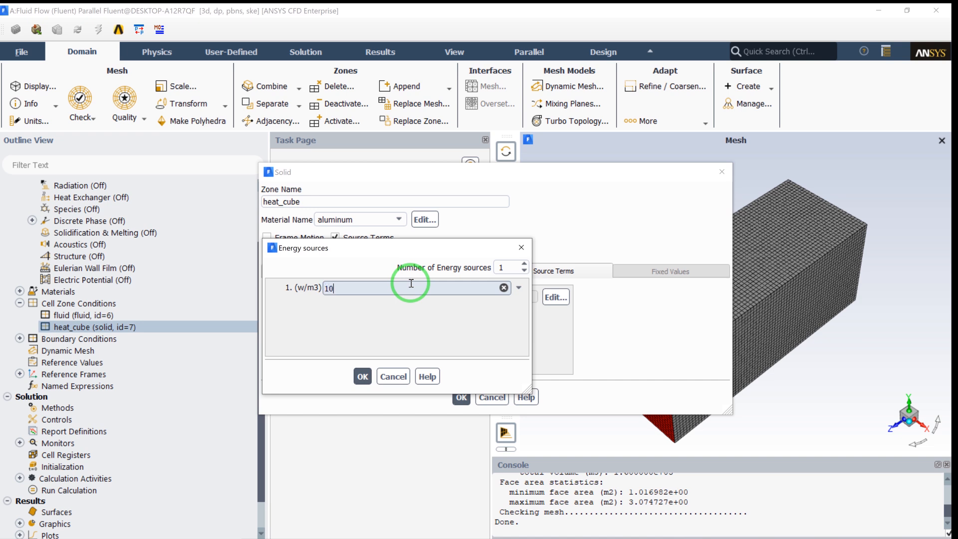
pyautogui.click(363, 376)
pyautogui.click(463, 397)
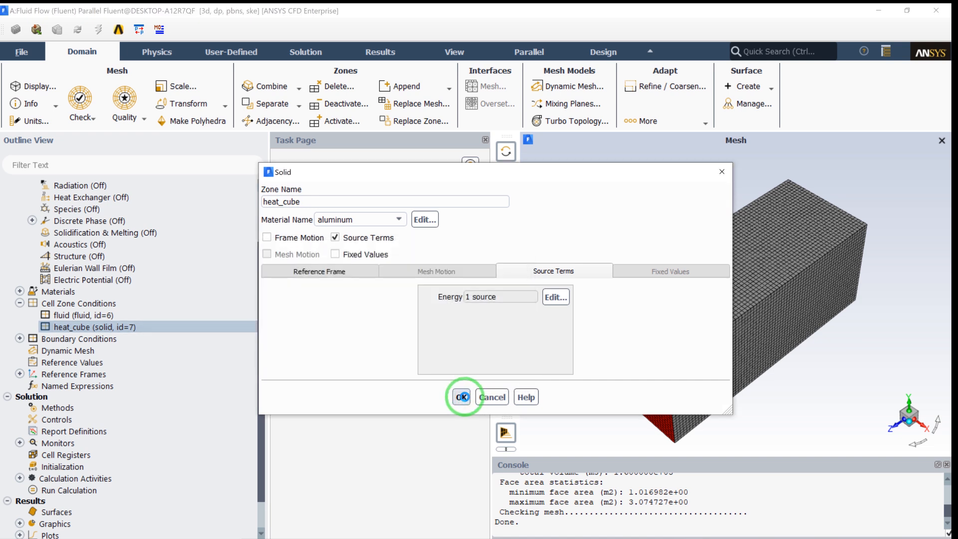
# Open the boundary conditions and group the zone list by zone type.
pyautogui.click(20, 303)
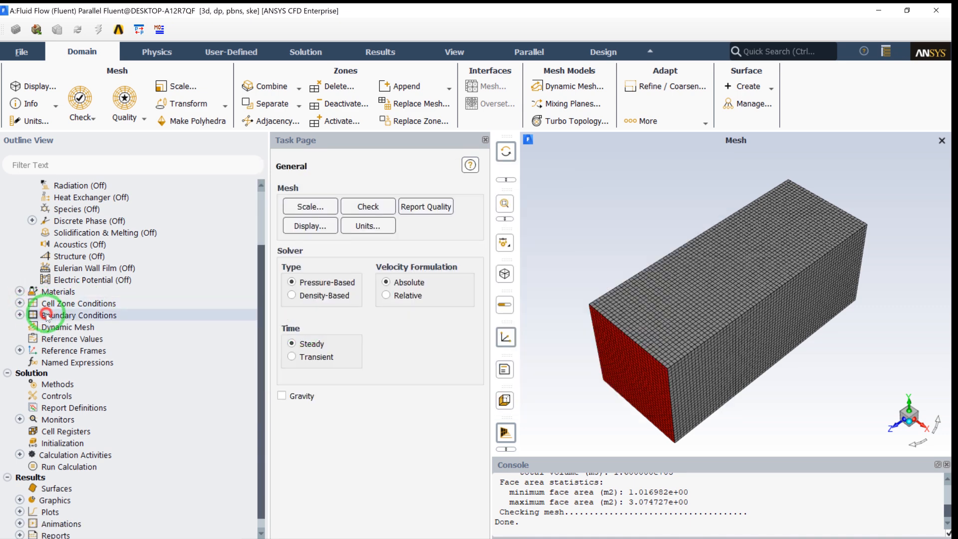
pyautogui.doubleClick(45, 316)
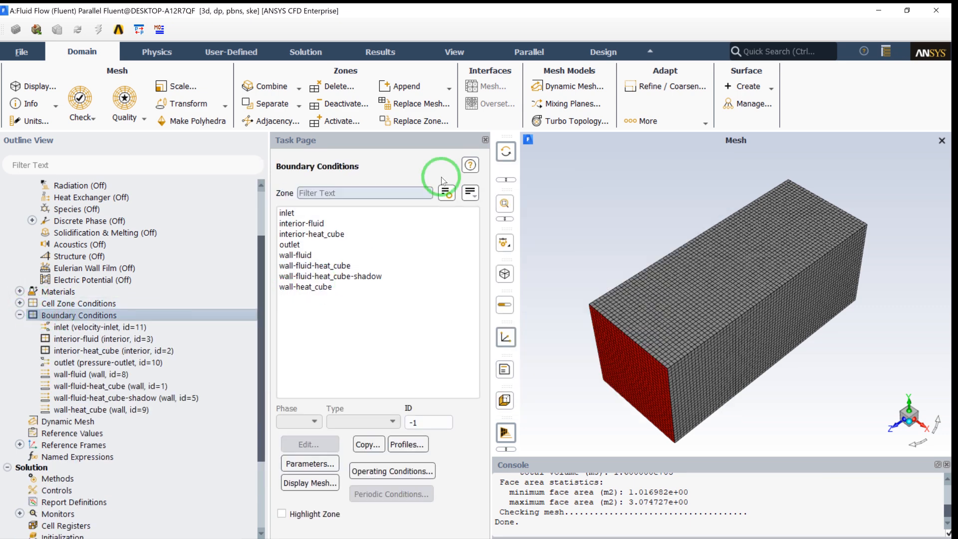
pyautogui.click(470, 193)
pyautogui.click(488, 251)
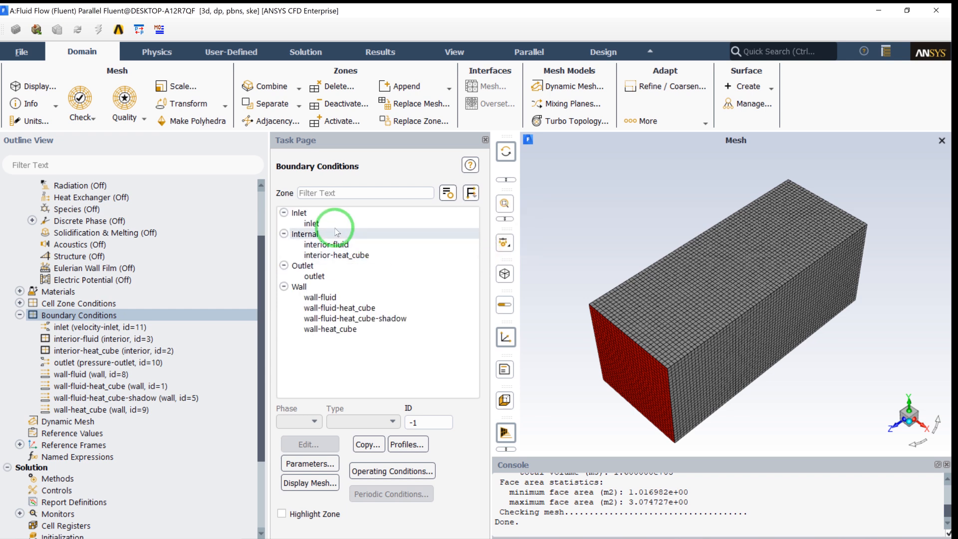
# Set the velocity magnitude of the inlet boundary to 0.01 m/s.
pyautogui.click(330, 224)
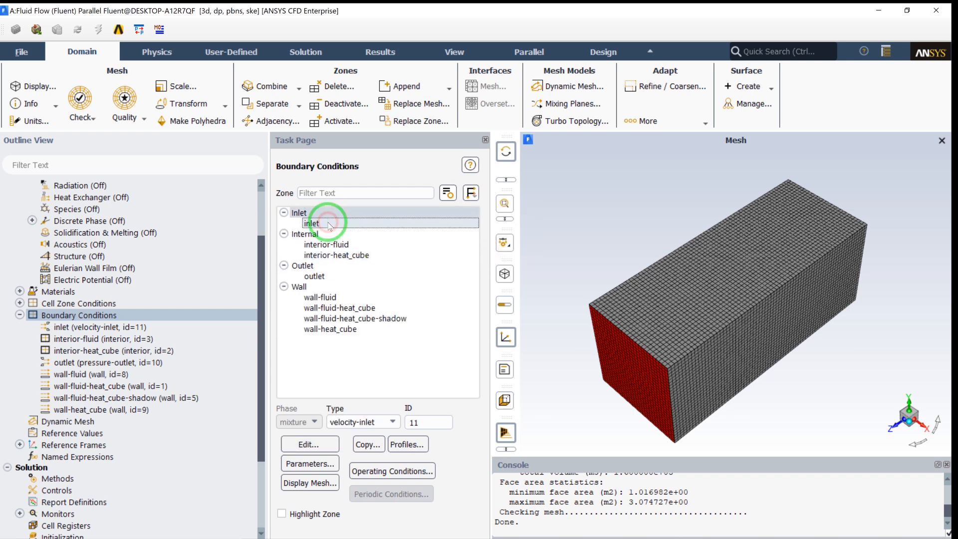
pyautogui.click(327, 221)
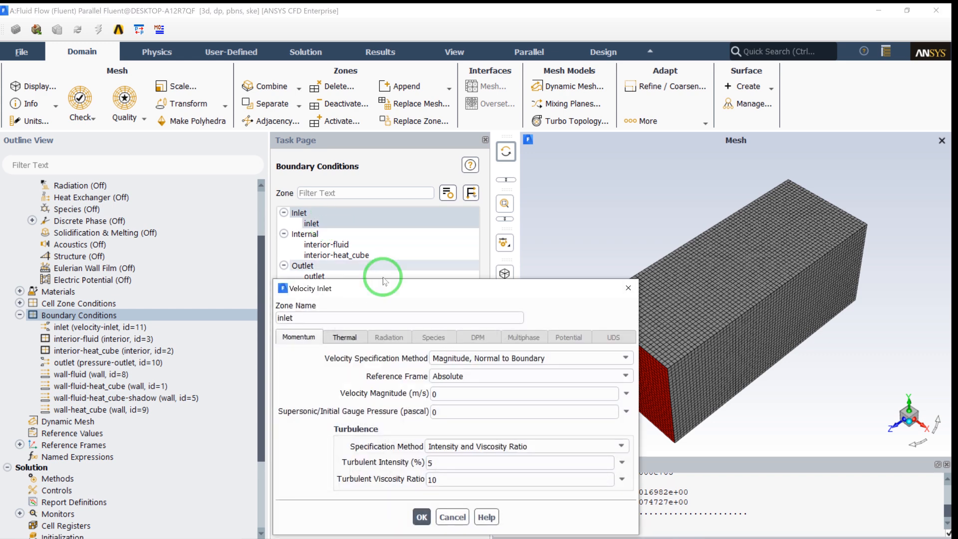
pyautogui.moveTo(392, 289); pyautogui.dragTo(389, 186)
pyautogui.moveTo(443, 286); pyautogui.dragTo(407, 278)
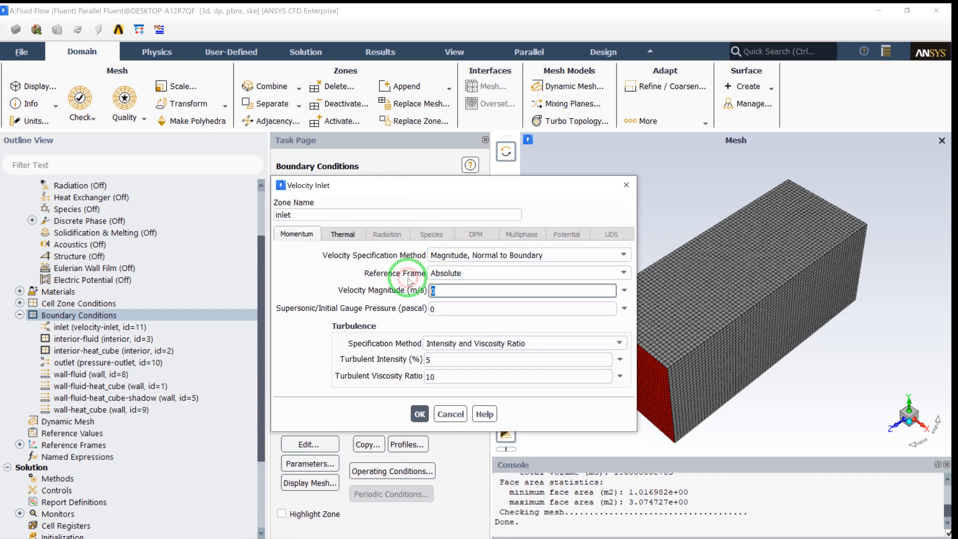
pyautogui.write('.01')
# Change the temperature unit to c (Celsius) while editing the inlet's thermal settings.
pyautogui.click(344, 234)
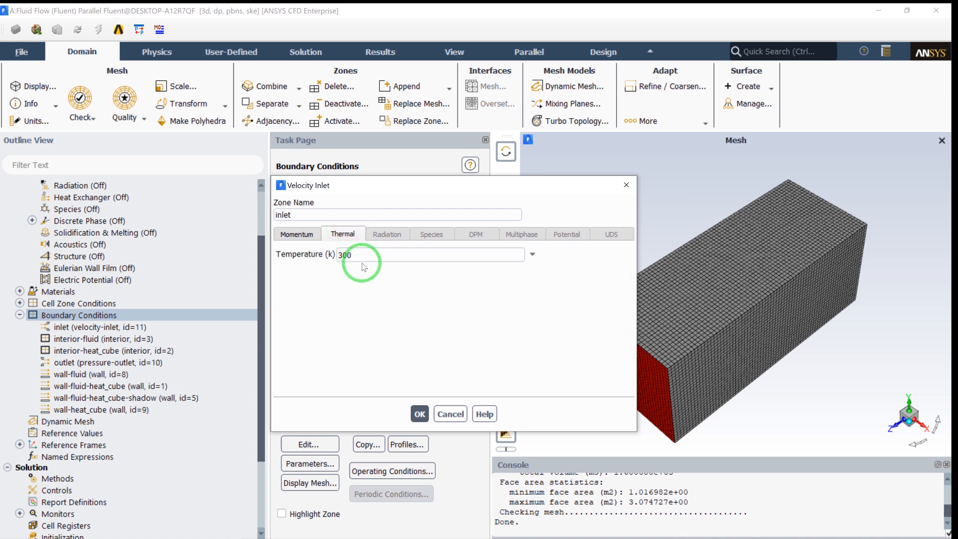
pyautogui.click(43, 125)
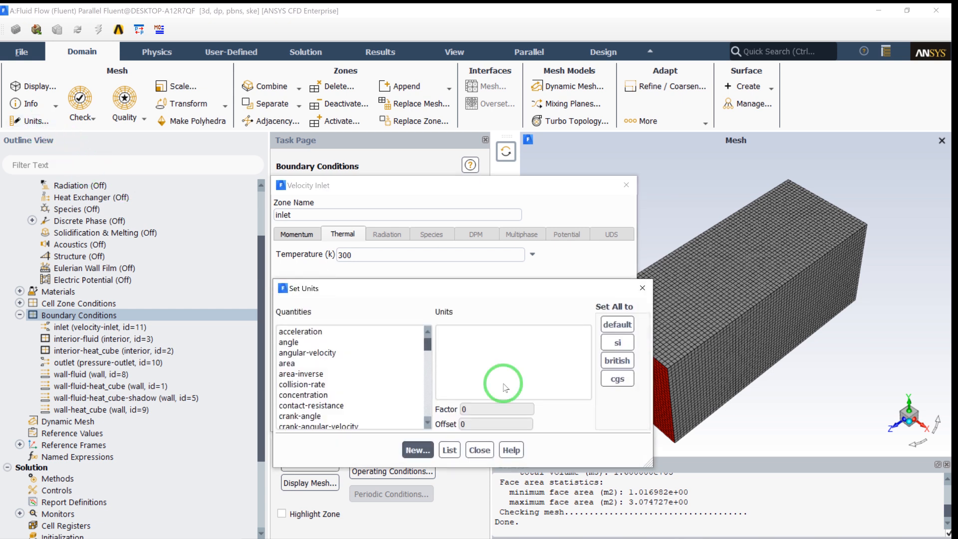
pyautogui.scroll(-5, 382, 354)
pyautogui.click(382, 355)
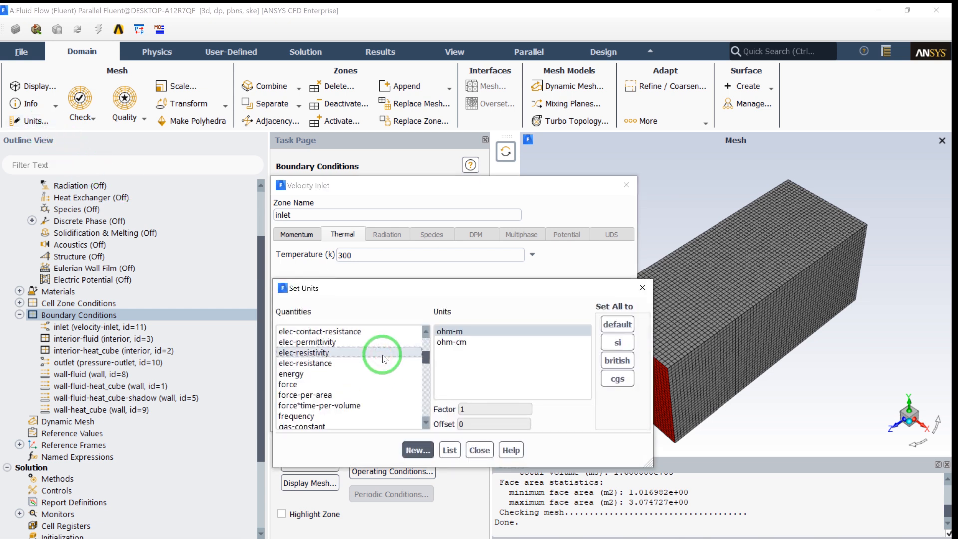
pyautogui.scroll(-7, 383, 361)
pyautogui.click(333, 416)
pyautogui.click(449, 343)
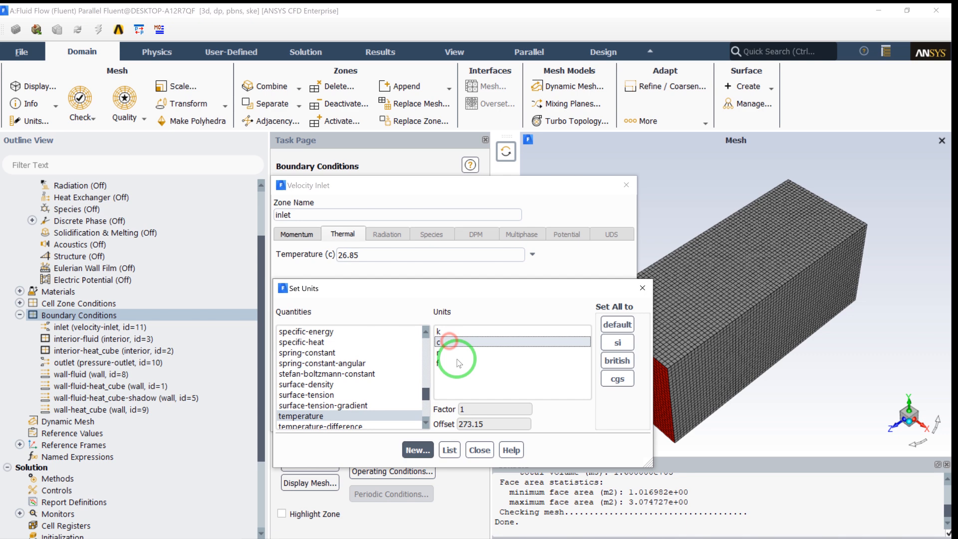
pyautogui.click(477, 448)
# Set the inlet temperature to 20 c, review its momentum settings and apply the boundary condition.
pyautogui.click(280, 256)
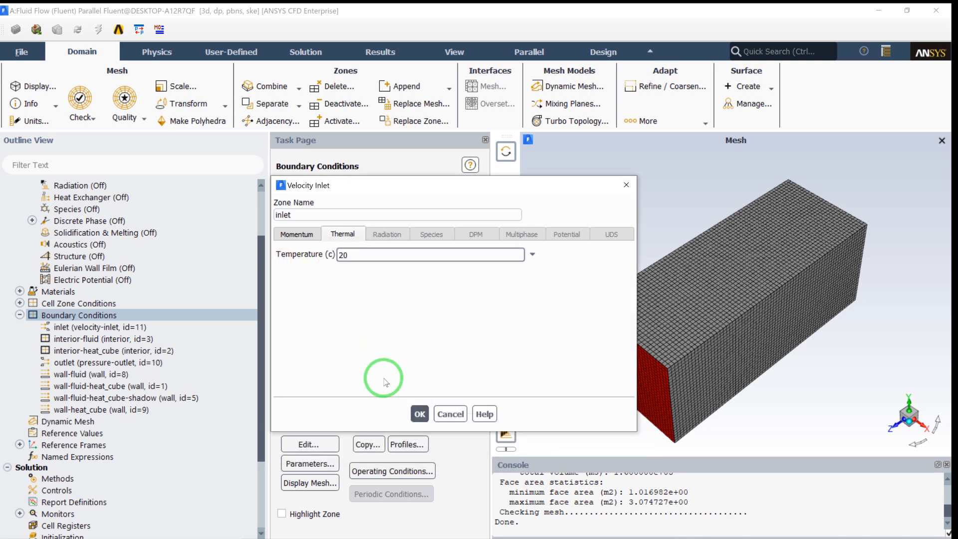
pyautogui.click(299, 235)
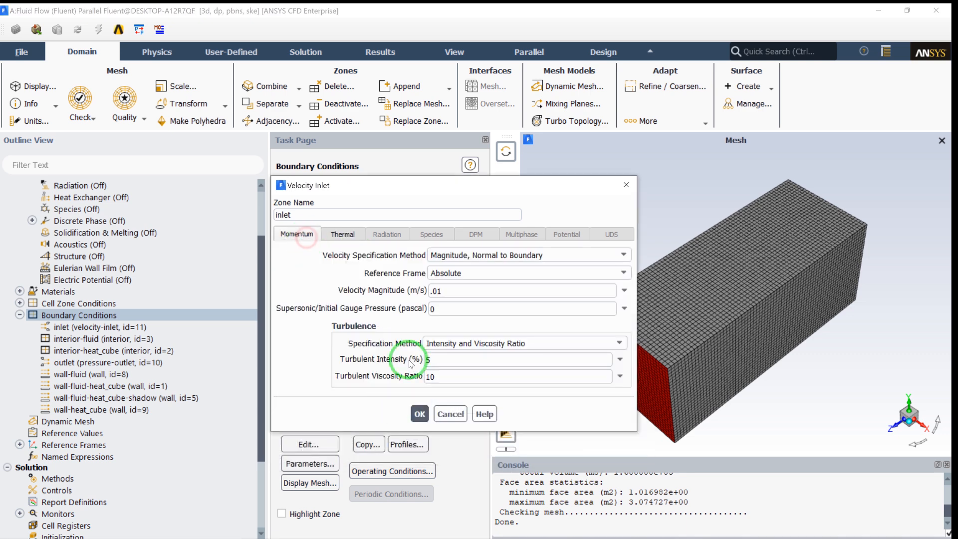
pyautogui.click(419, 414)
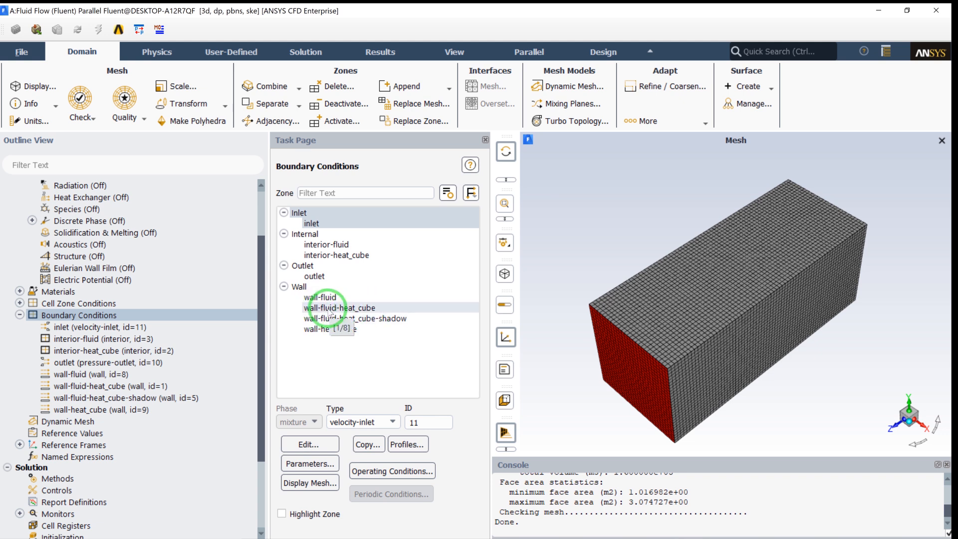
# Keep the thermal condition of the wall-fluid-heat_cube-shadow wall as Coupled and apply the wall settings.
pyautogui.click(385, 319)
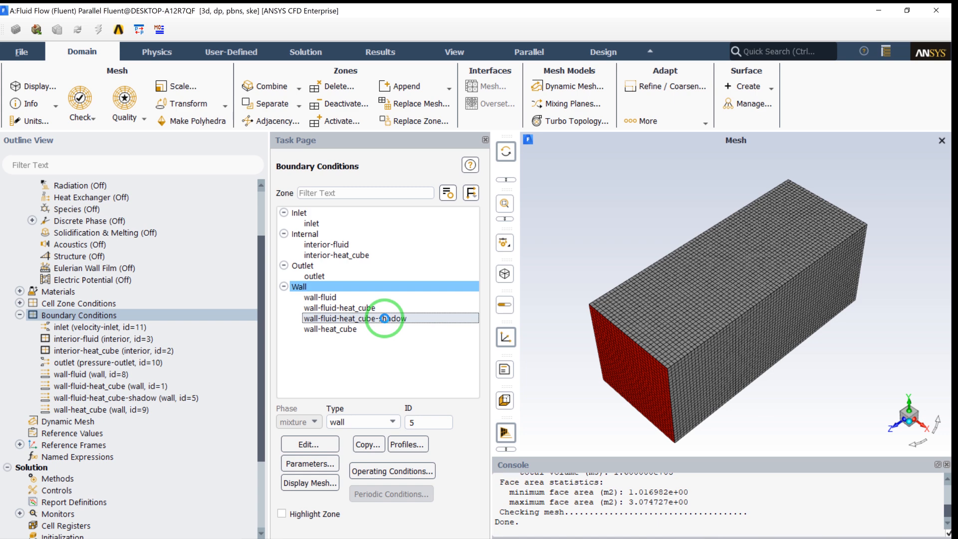
pyautogui.doubleClick(384, 318)
pyautogui.moveTo(387, 291); pyautogui.dragTo(389, 147)
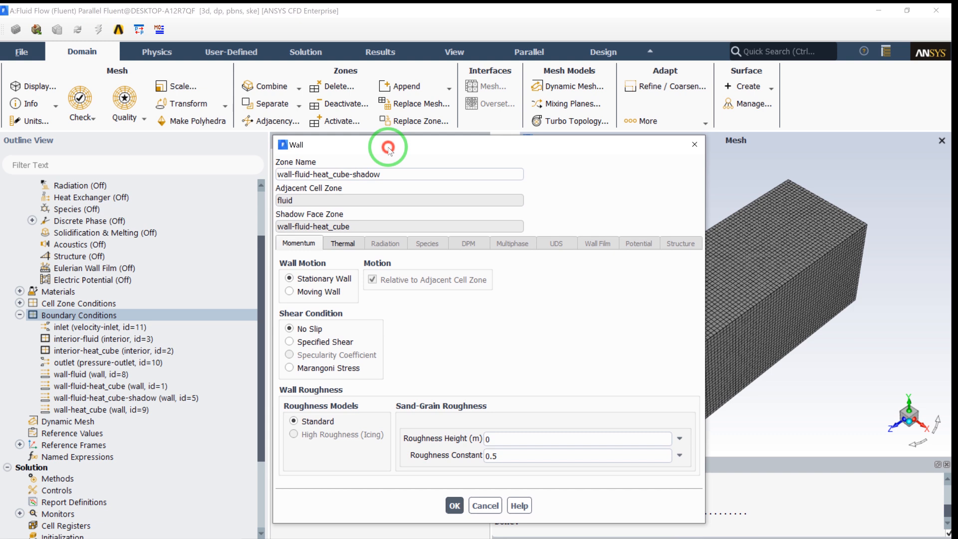
pyautogui.click(353, 243)
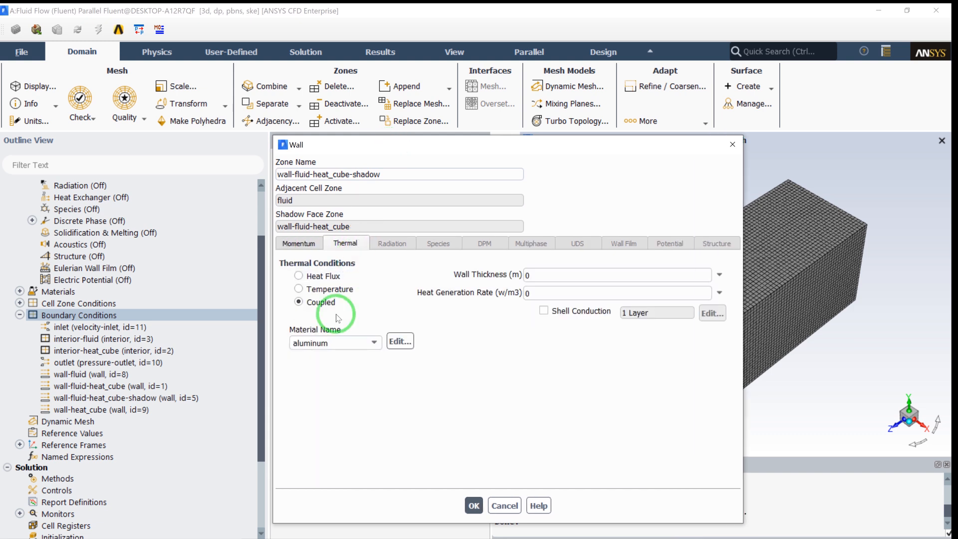
pyautogui.click(328, 306)
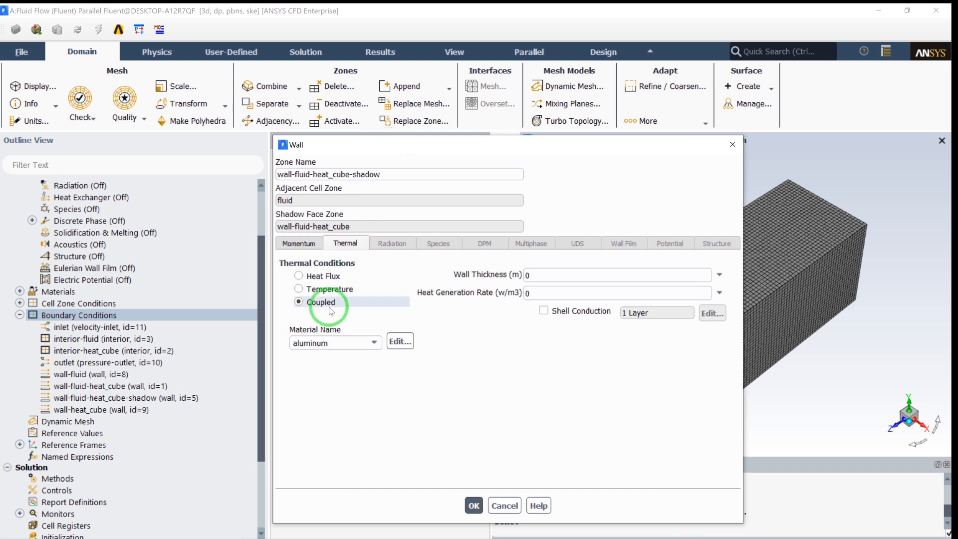
pyautogui.click(474, 506)
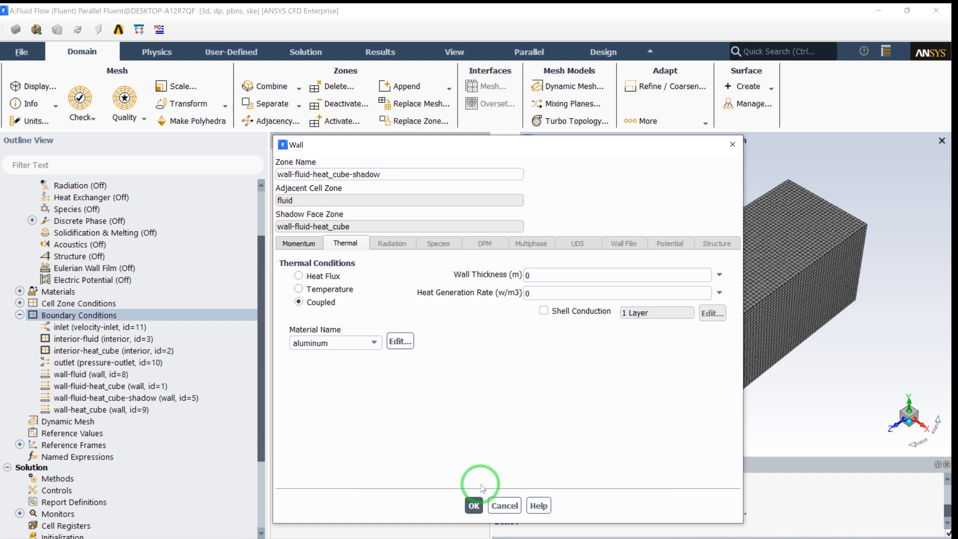
pyautogui.click(474, 506)
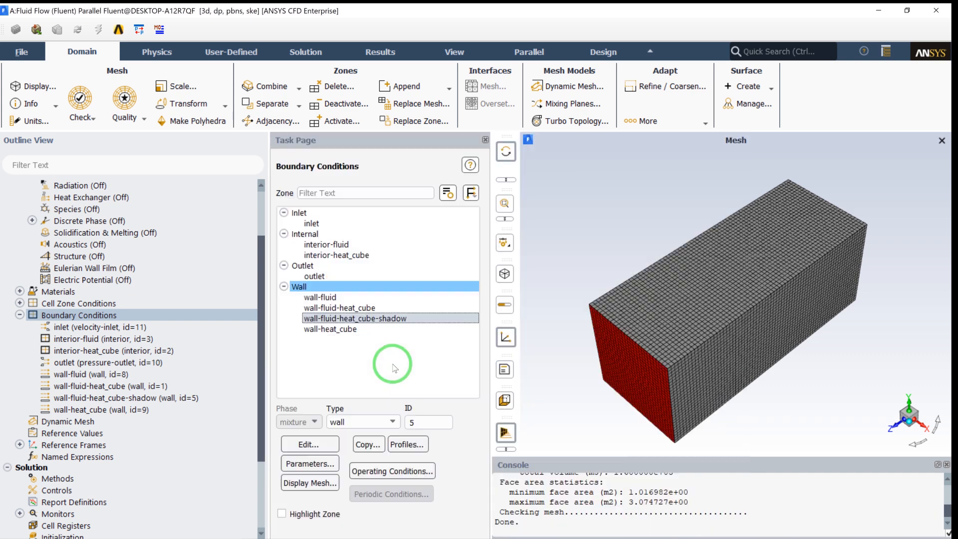
# Display the wall-fluid-heat_cube and wall-fluid-heat_cube-shadow boundaries individually to examine where the coupled walls lie.
pyautogui.click(310, 485)
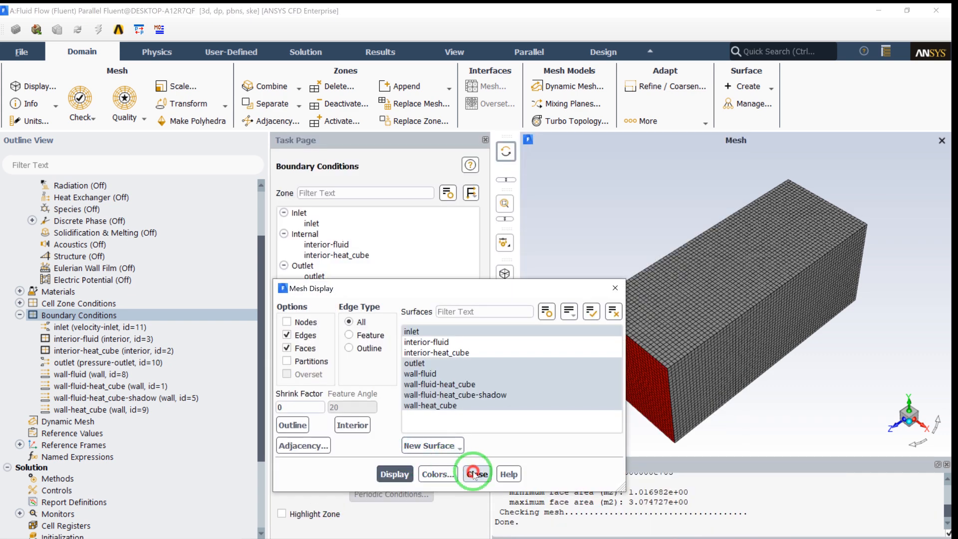
pyautogui.click(449, 466)
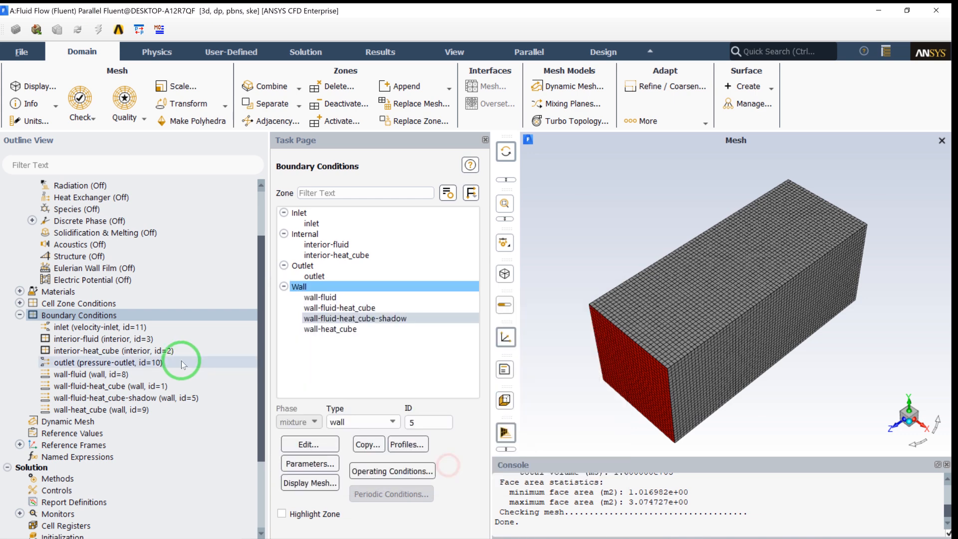
pyautogui.click(103, 385)
pyautogui.rightClick(103, 384)
pyautogui.click(126, 320)
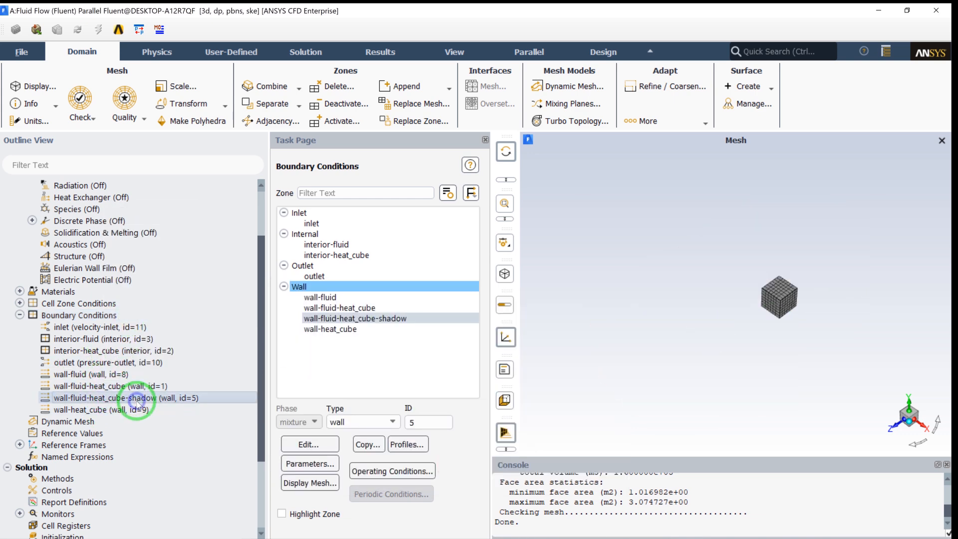
pyautogui.rightClick(134, 398)
pyautogui.click(160, 340)
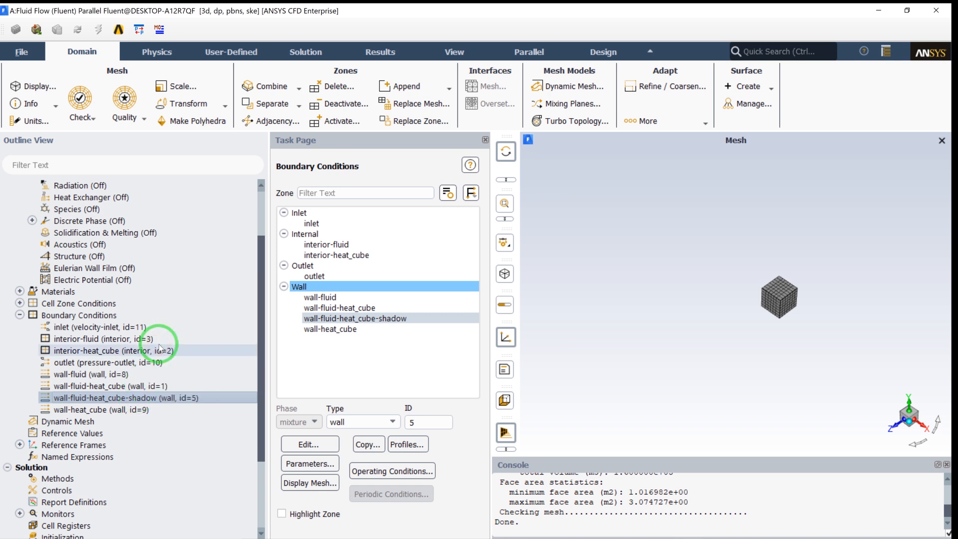
# Redisplay the mesh with the inlet, outlet and all wall surfaces.
pyautogui.click(49, 88)
pyautogui.click(396, 474)
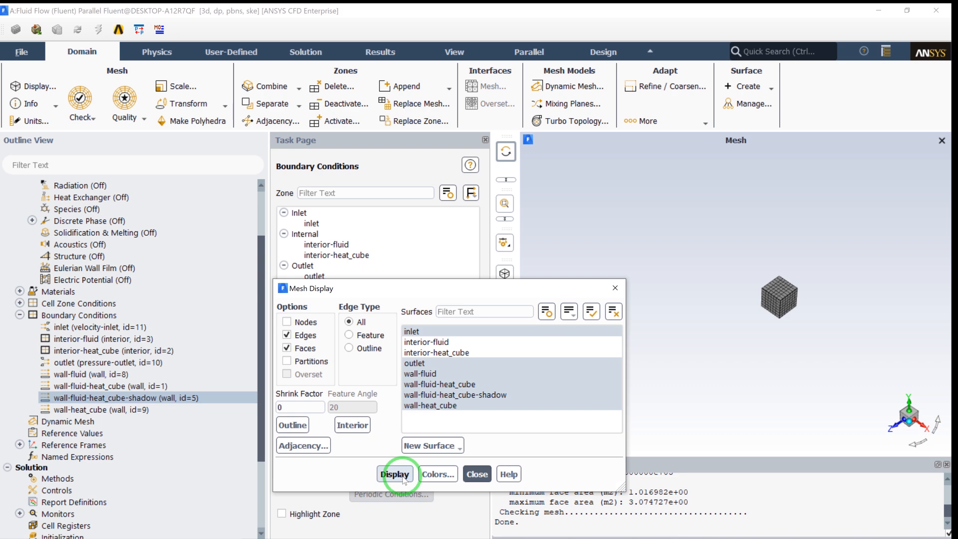
pyautogui.click(477, 474)
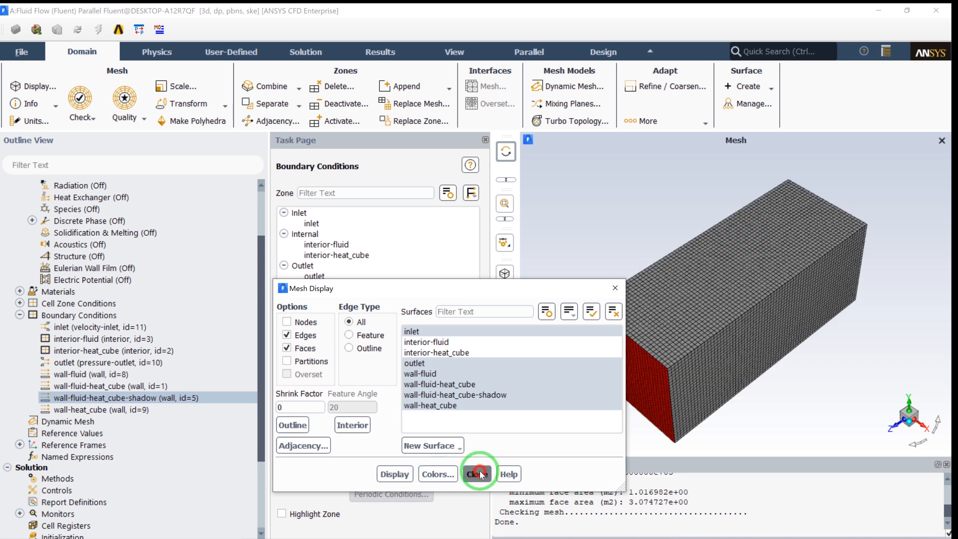
pyautogui.click(387, 350)
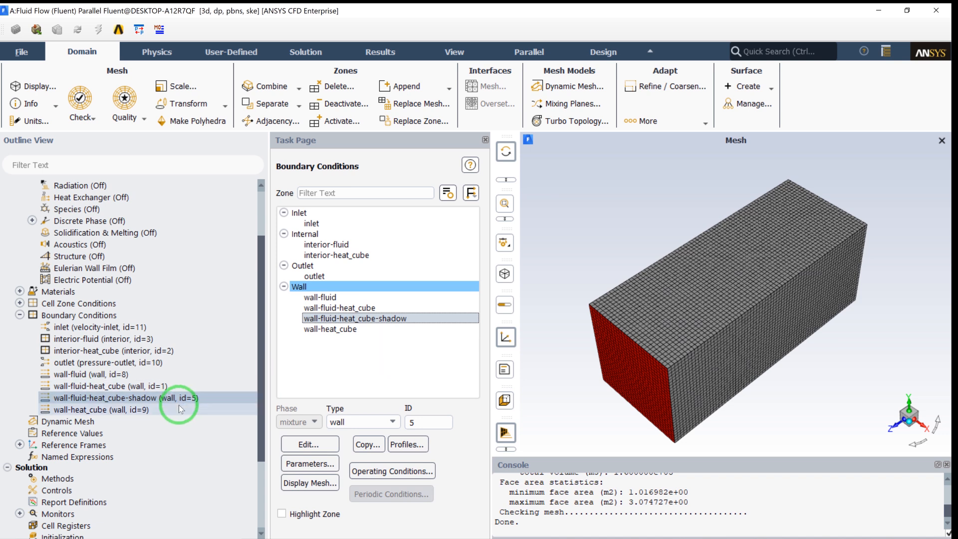
# Collapse the boundary conditions list and initialize the solution.
pyautogui.click(19, 315)
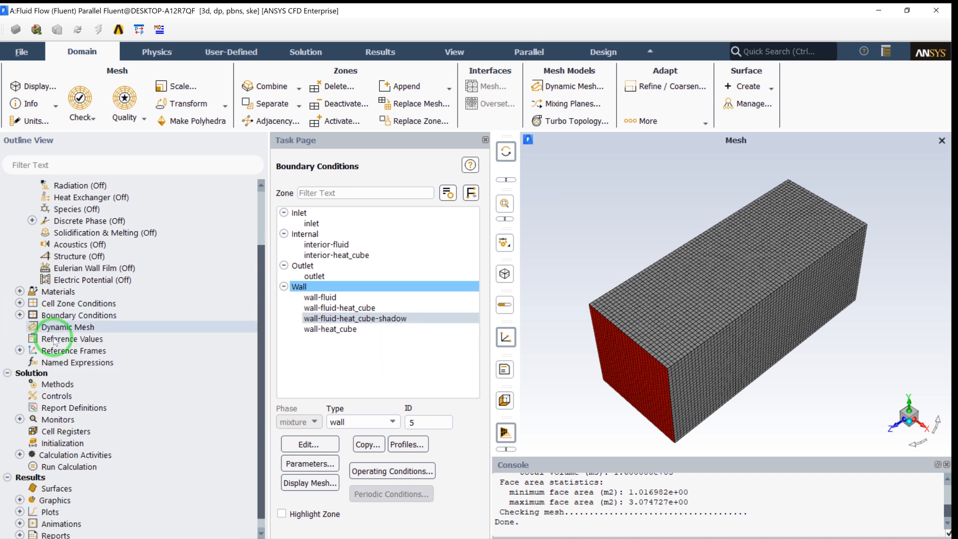
pyautogui.rightClick(61, 443)
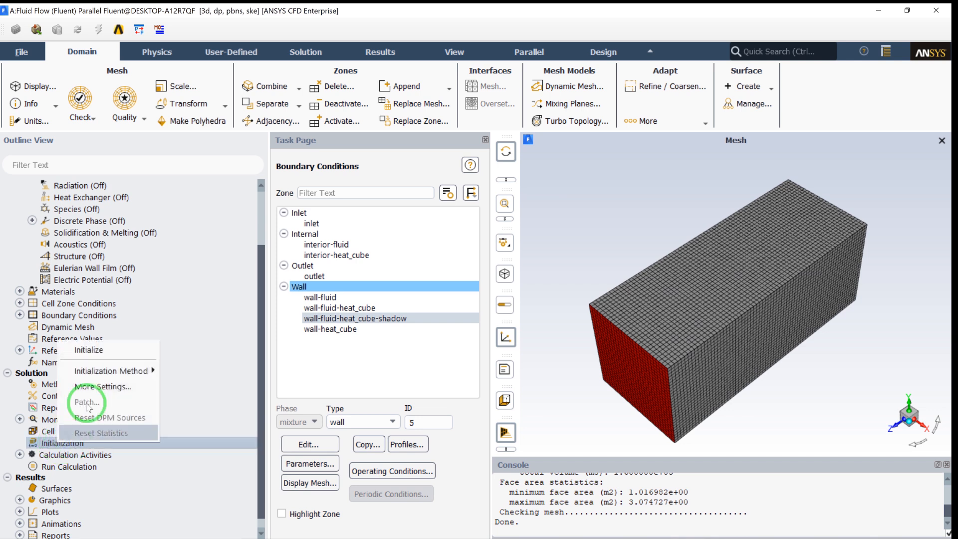
pyautogui.click(85, 350)
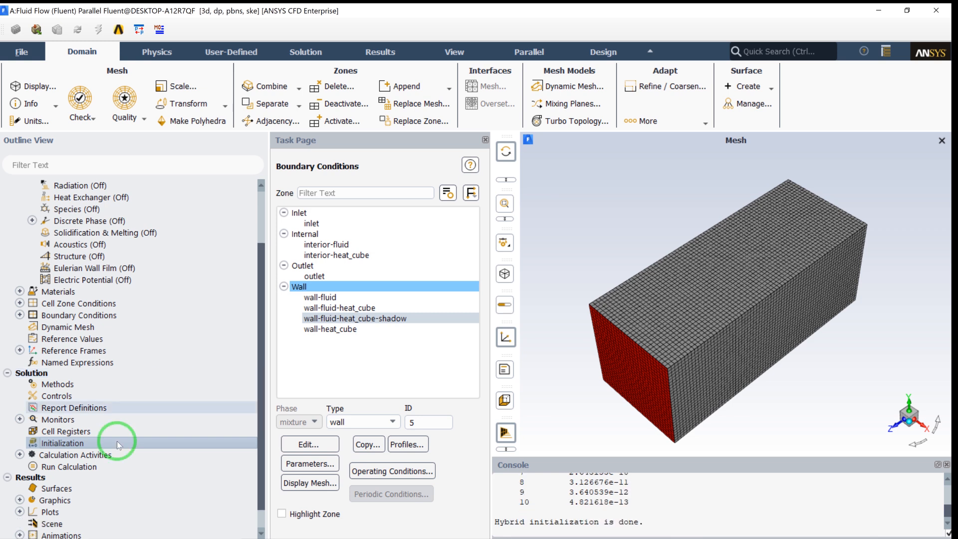
# Run the calculation with 300 iterations and dismiss the completion notice.
pyautogui.click(88, 466)
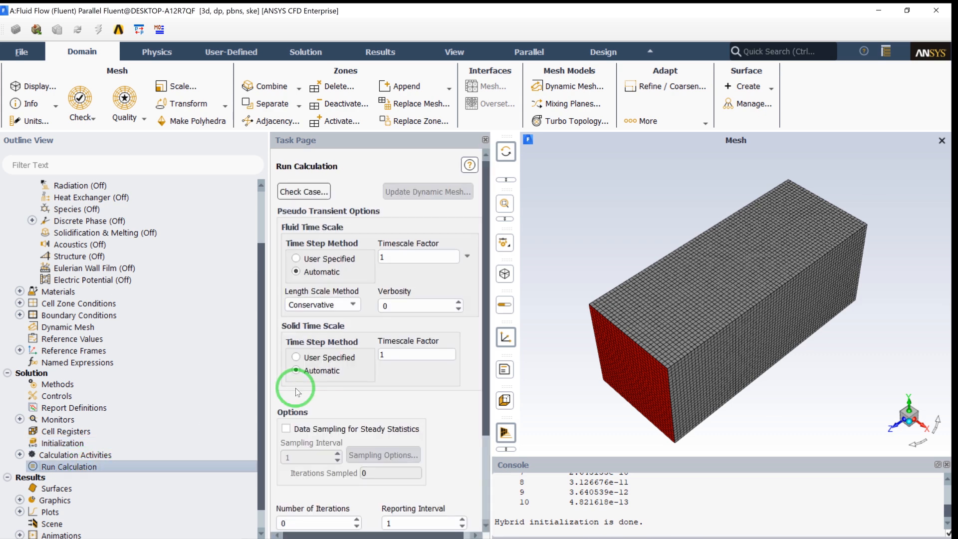
pyautogui.scroll(-3, 296, 392)
pyautogui.doubleClick(331, 405)
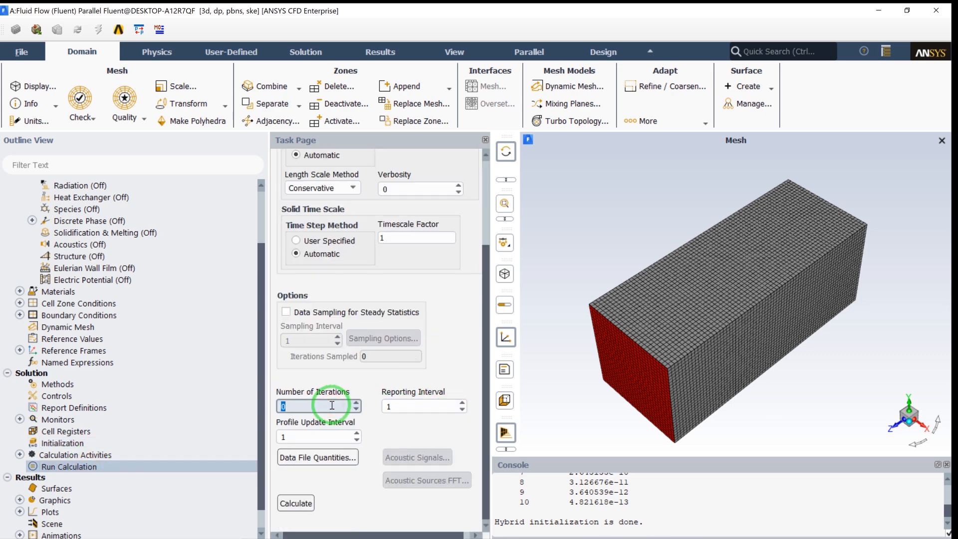
pyautogui.click(302, 503)
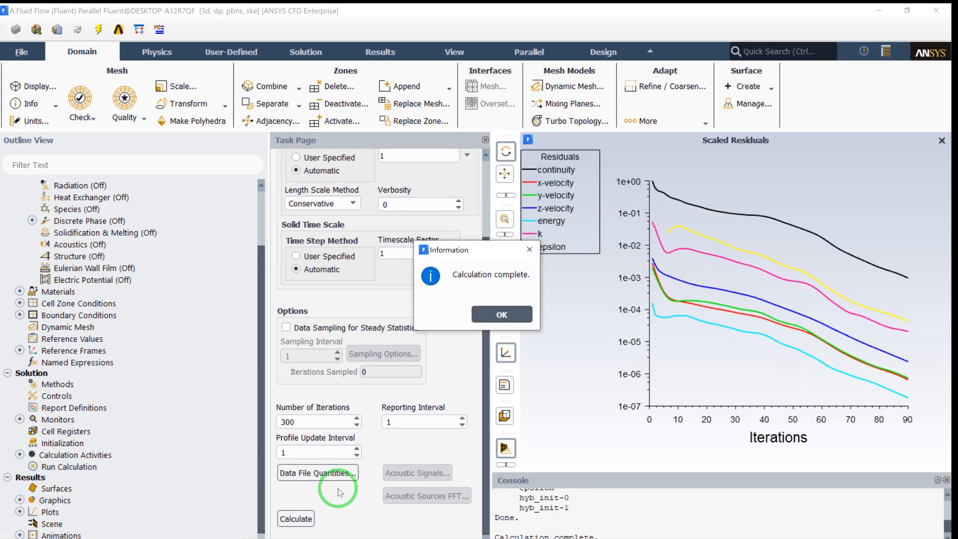
pyautogui.click(502, 316)
# Quit Fluent and open the Results of the Fluid Flow (Fluent) system from Workbench in CFD-Post.
pyautogui.scroll(-1, 215, 395)
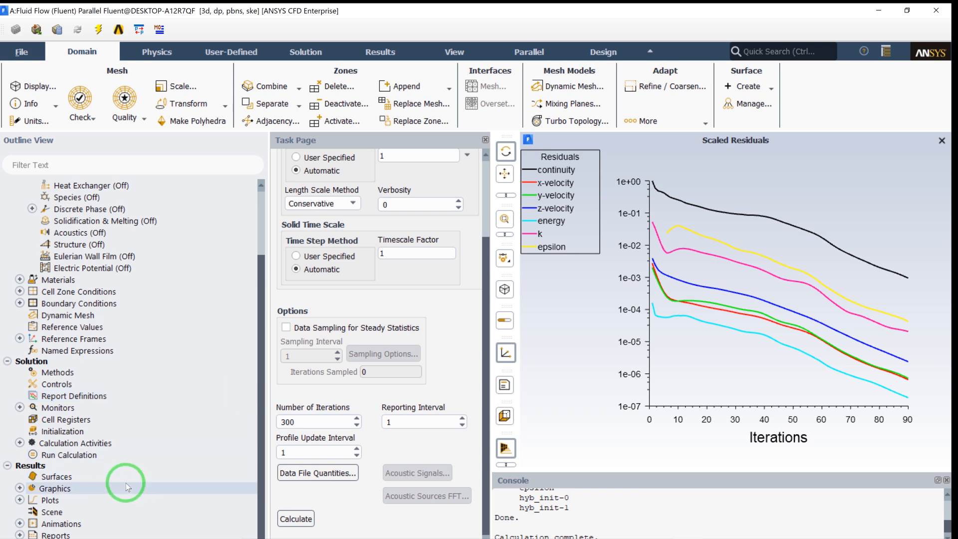
pyautogui.click(933, 19)
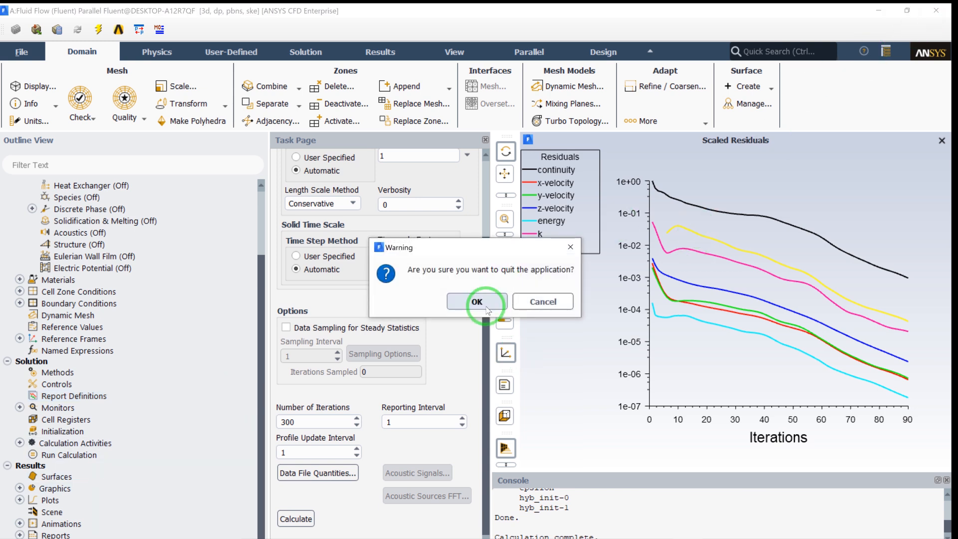
pyautogui.click(487, 309)
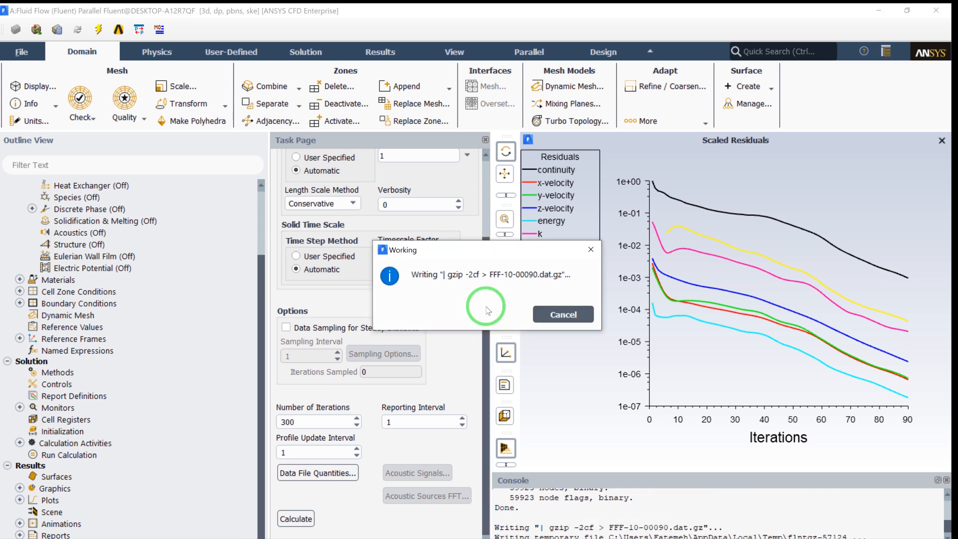
pyautogui.hotkey('alt', 'Tab')
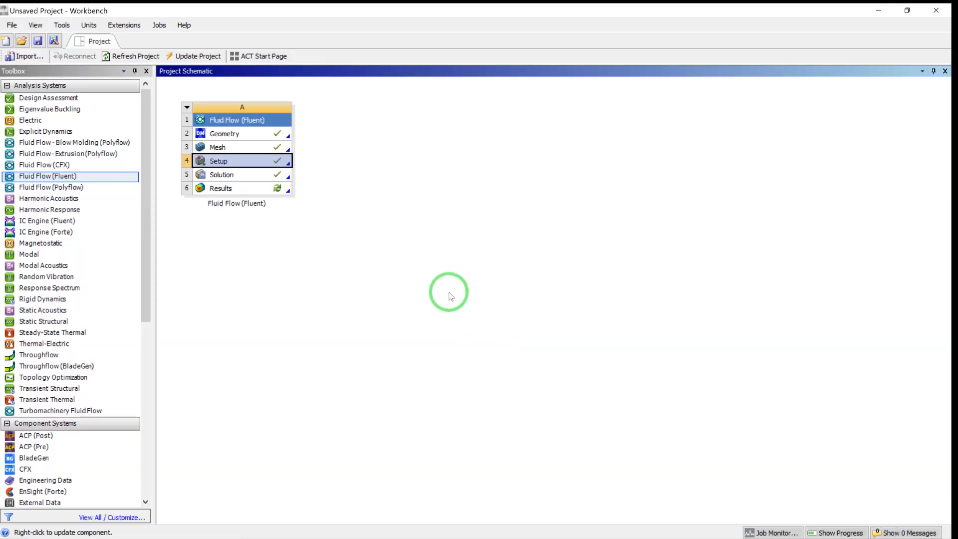
pyautogui.click(251, 190)
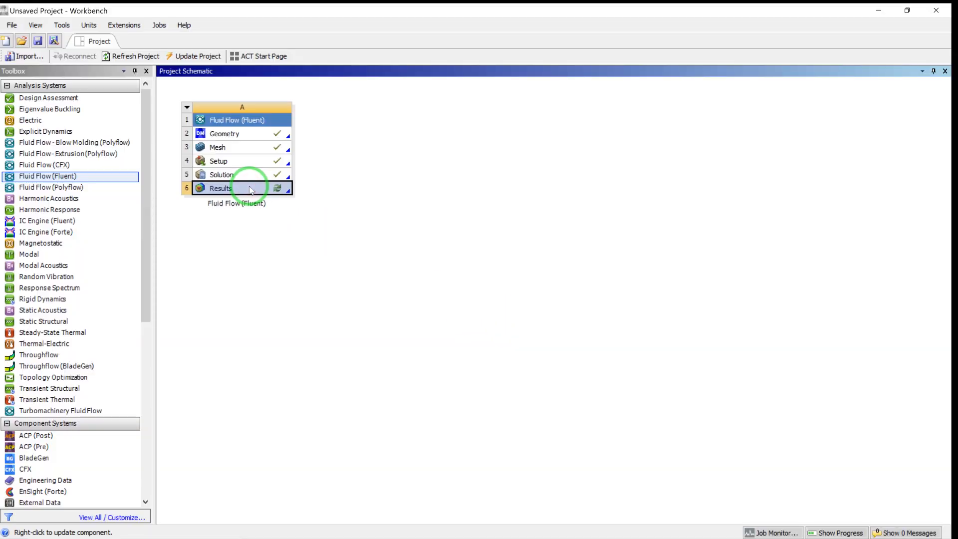
pyautogui.doubleClick(249, 188)
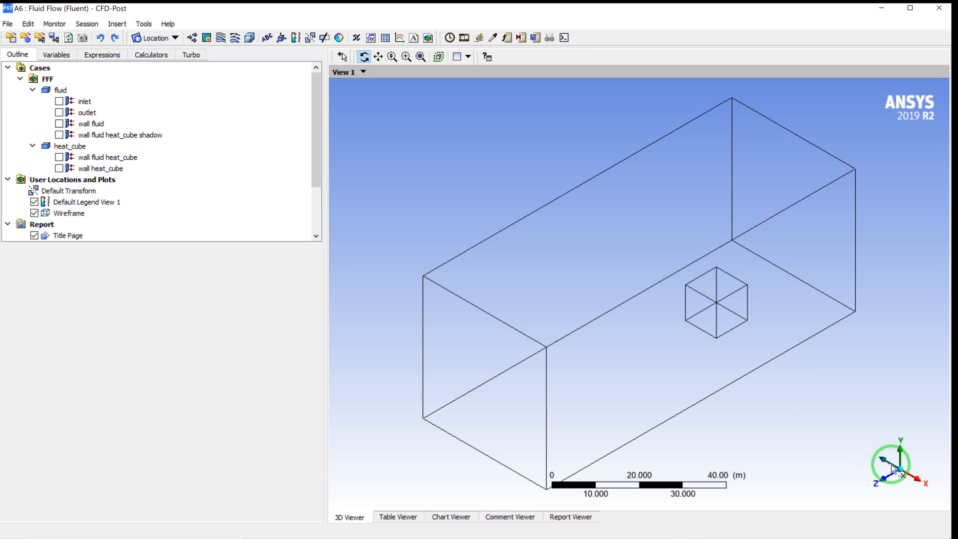
# Create a slice plane across all domains, parallel to YZ at X = 20 m.
pyautogui.click(150, 33)
pyautogui.click(170, 94)
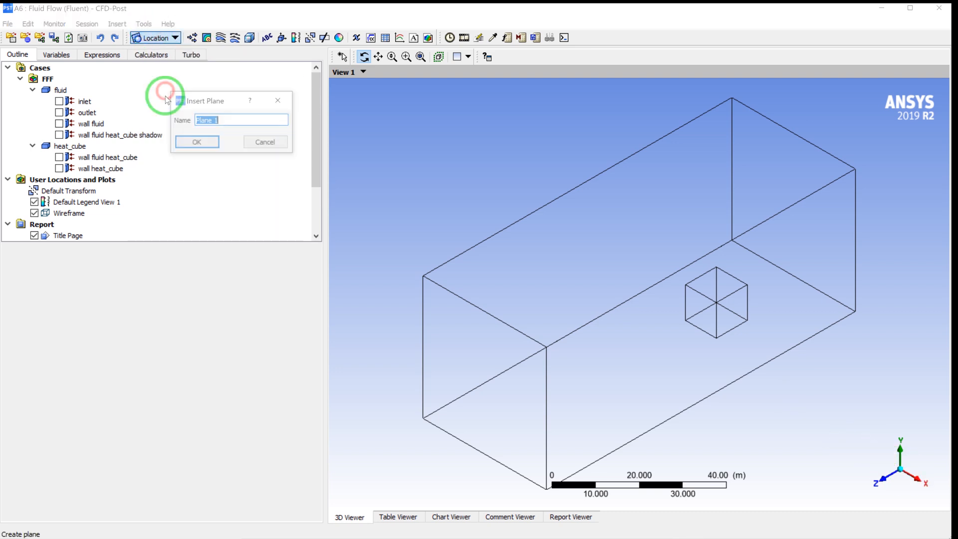
pyautogui.click(197, 143)
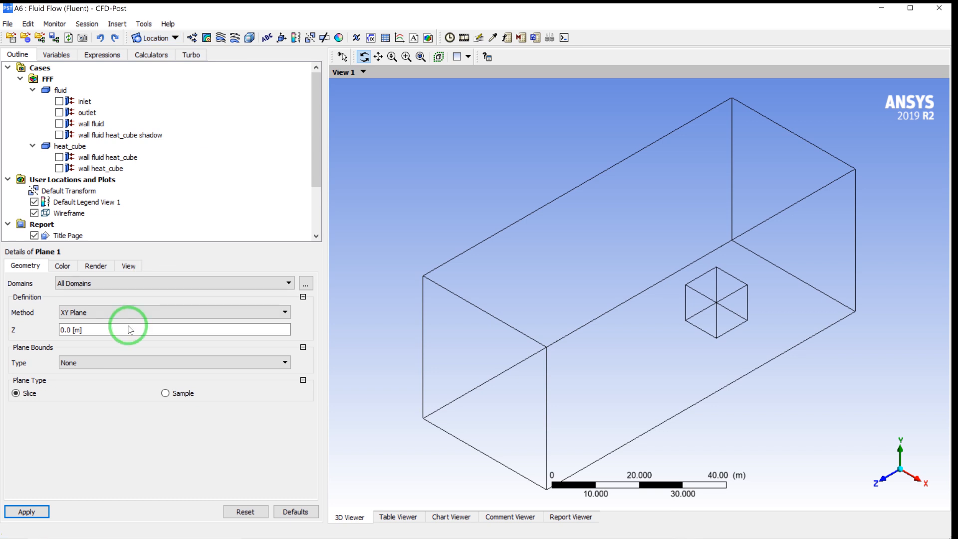
pyautogui.click(107, 311)
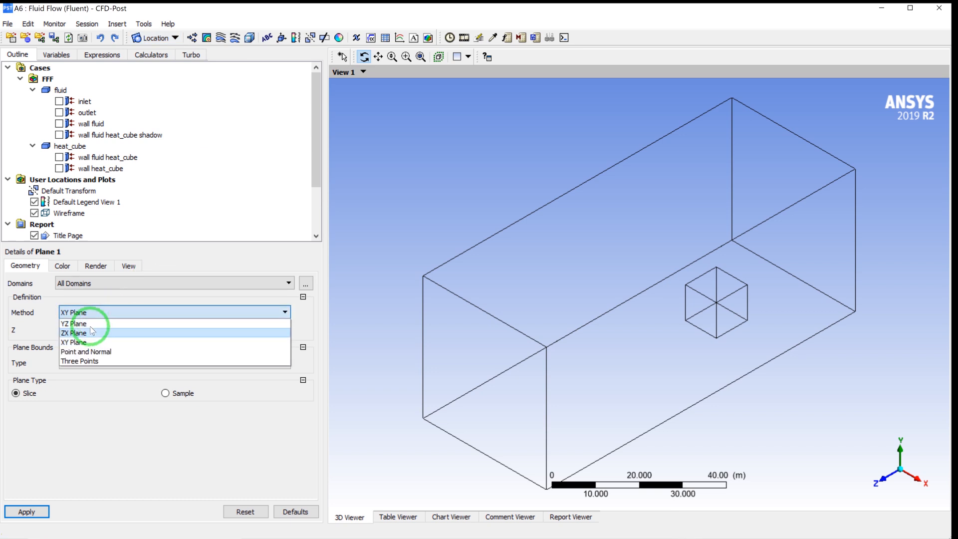
pyautogui.click(89, 325)
pyautogui.click(91, 332)
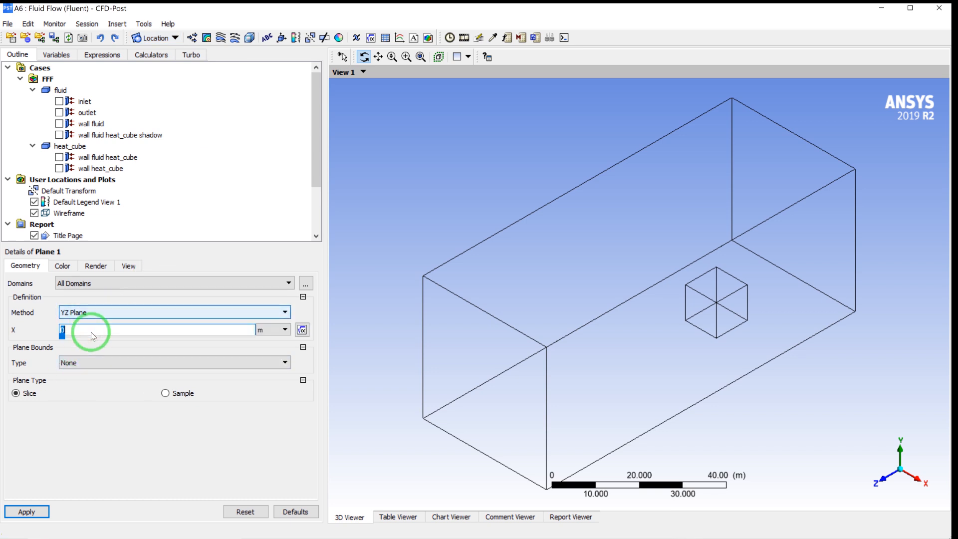
pyautogui.write('20')
pyautogui.press('Return')
pyautogui.click(33, 510)
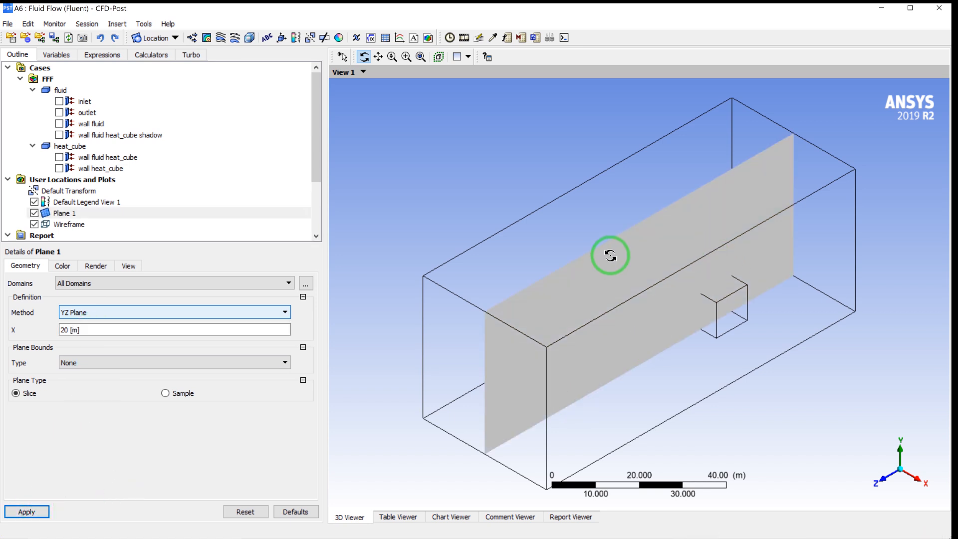
# Hide Plane 1 and insert a new contour plot under its default name.
pyautogui.click(33, 213)
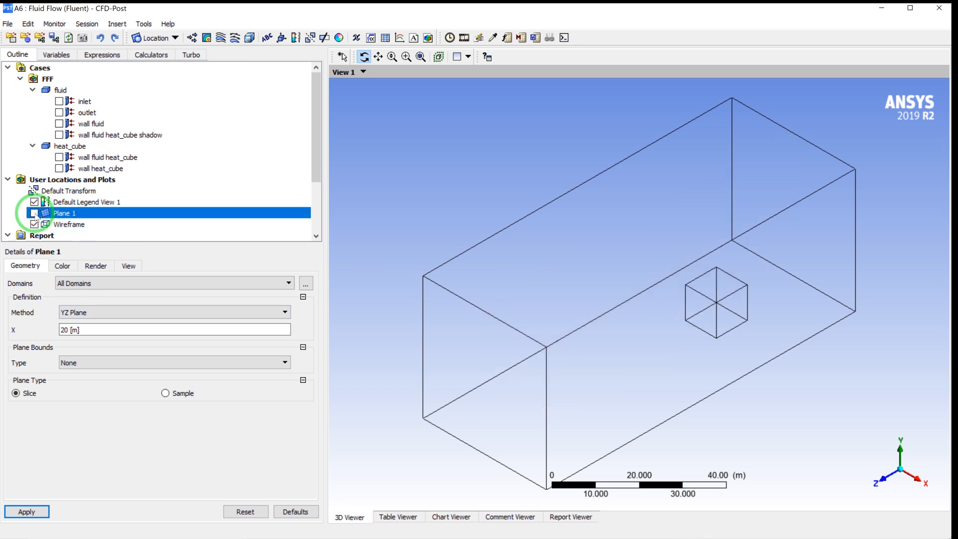
pyautogui.click(207, 38)
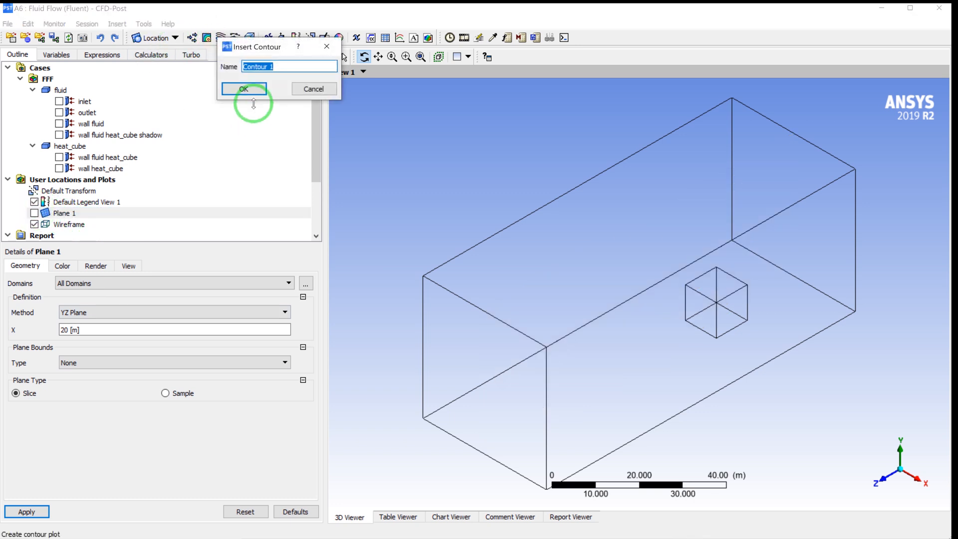
pyautogui.click(244, 89)
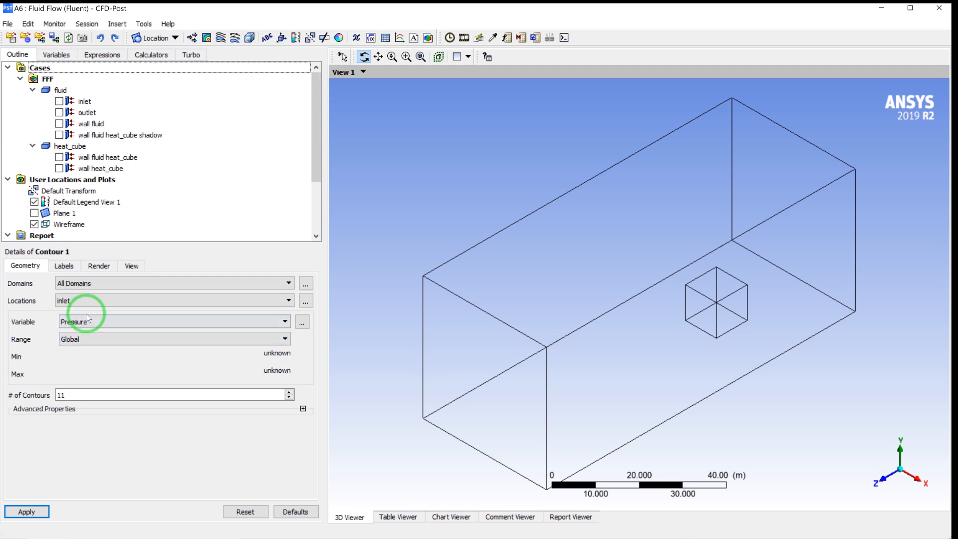
# Plot temperature contours of the fluid domain on Plane 1 using the local range.
pyautogui.click(88, 322)
pyautogui.click(85, 363)
pyautogui.click(91, 285)
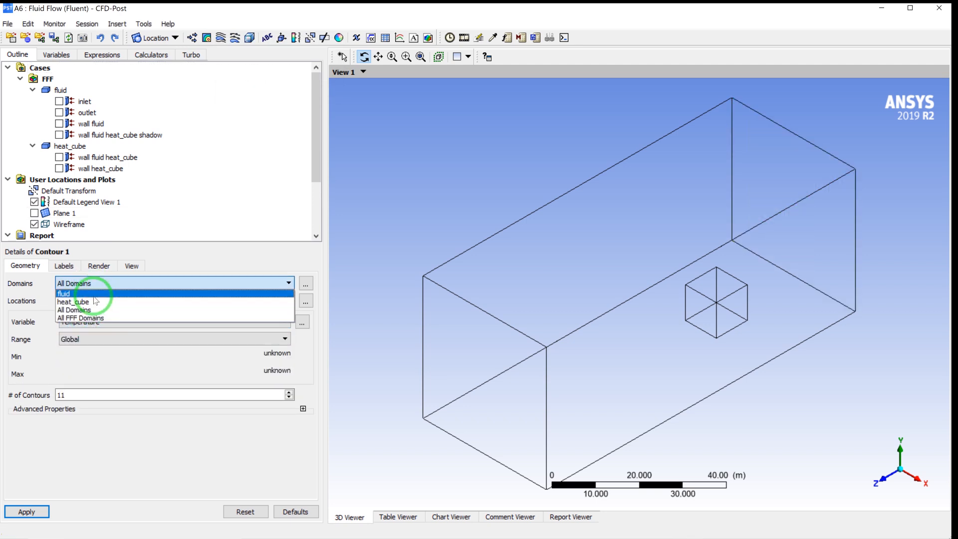
pyautogui.click(95, 295)
pyautogui.click(96, 300)
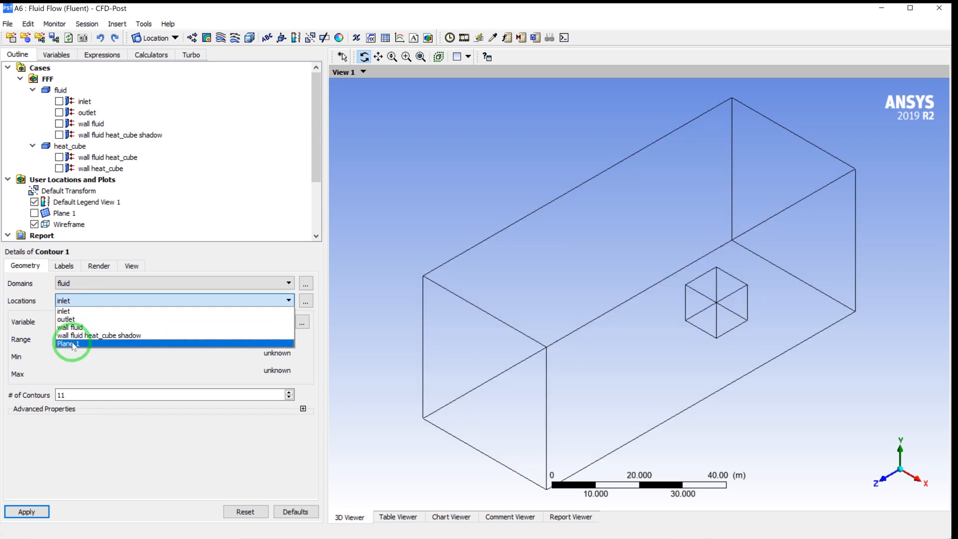
pyautogui.click(74, 344)
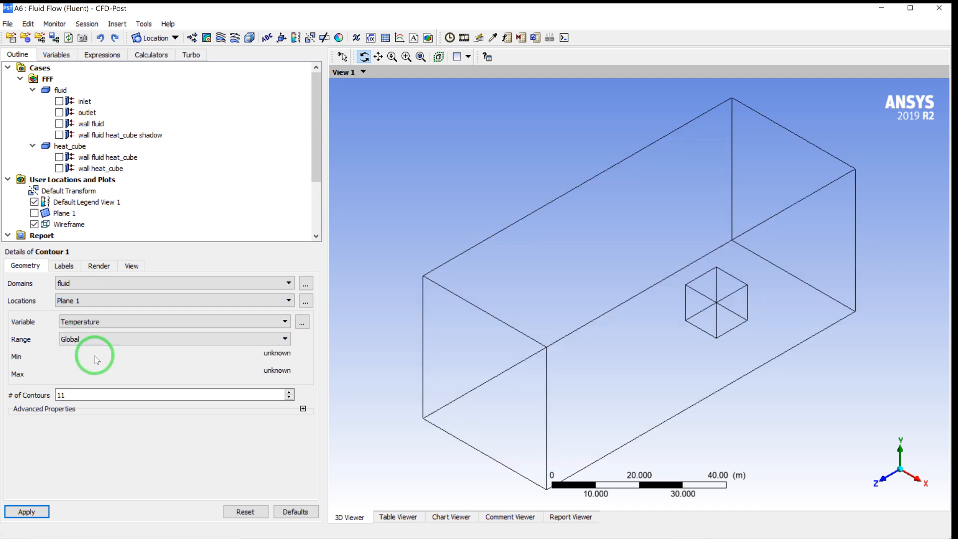
pyautogui.click(79, 339)
pyautogui.click(70, 360)
pyautogui.click(37, 510)
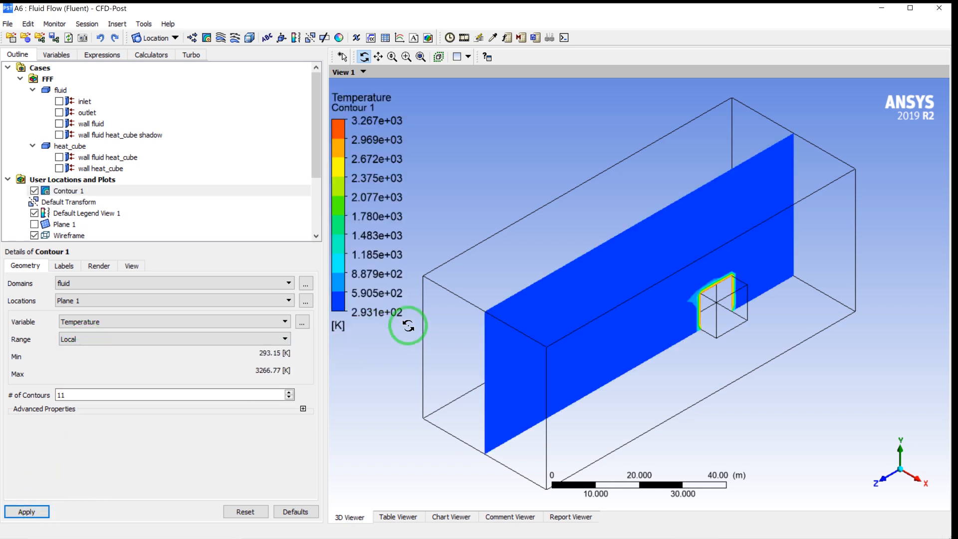
# Set the temperature contour plot to 200 contours and apply the change.
pyautogui.moveTo(524, 333); pyautogui.dragTo(490, 305)
pyautogui.scroll(3, 764, 348)
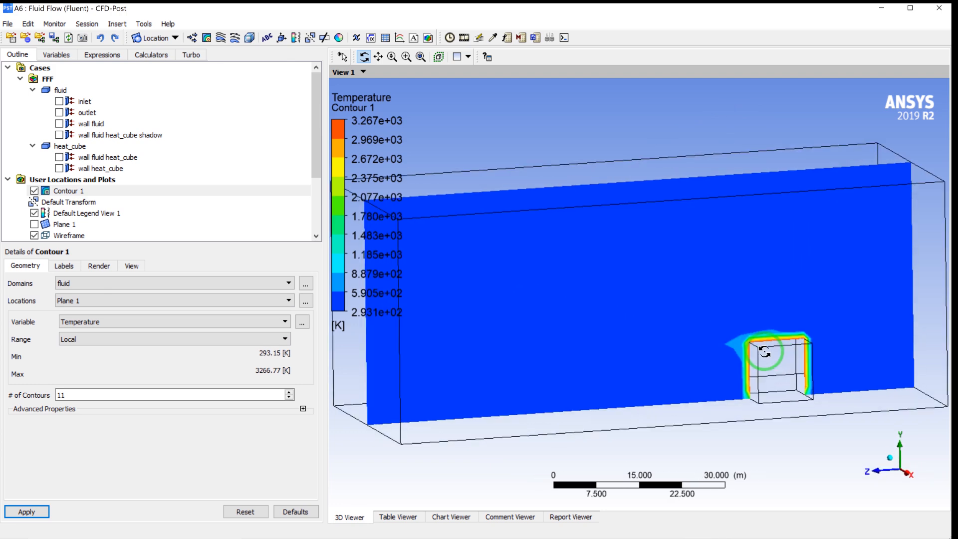
pyautogui.scroll(-2, 766, 352)
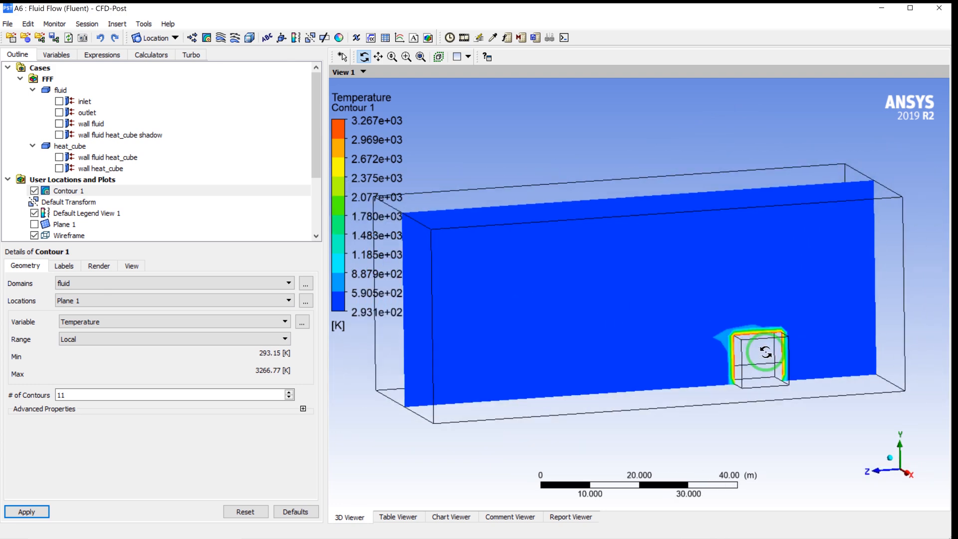
pyautogui.moveTo(712, 343); pyautogui.dragTo(757, 371)
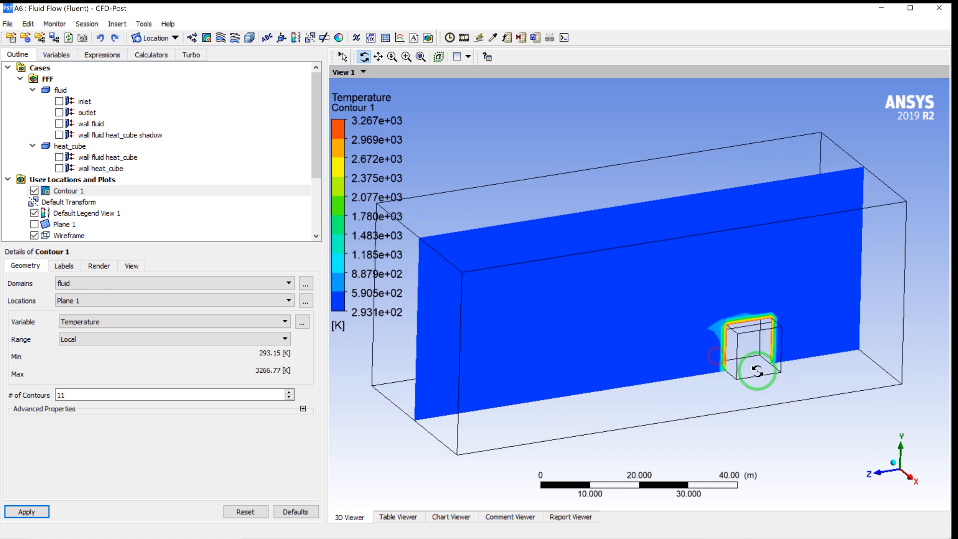
pyautogui.click(911, 480)
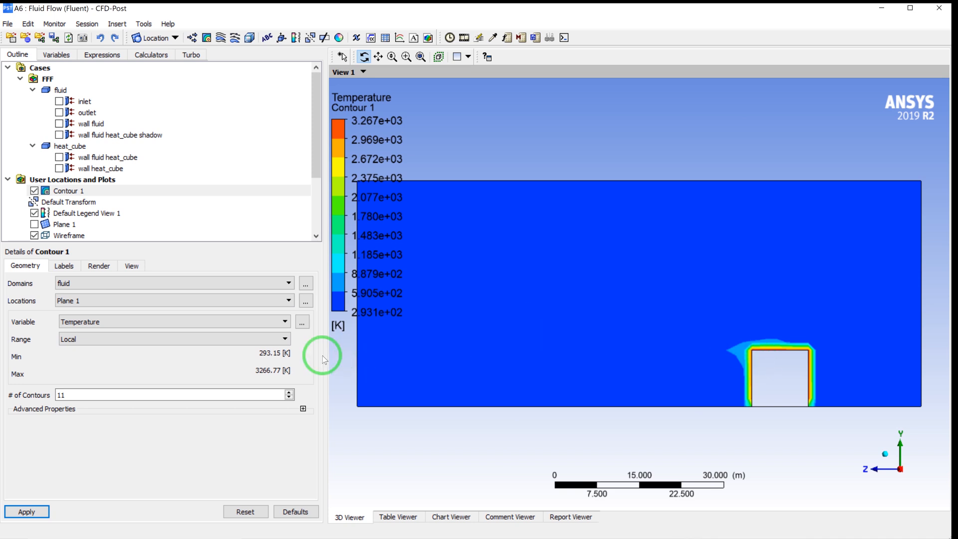
pyautogui.click(43, 404)
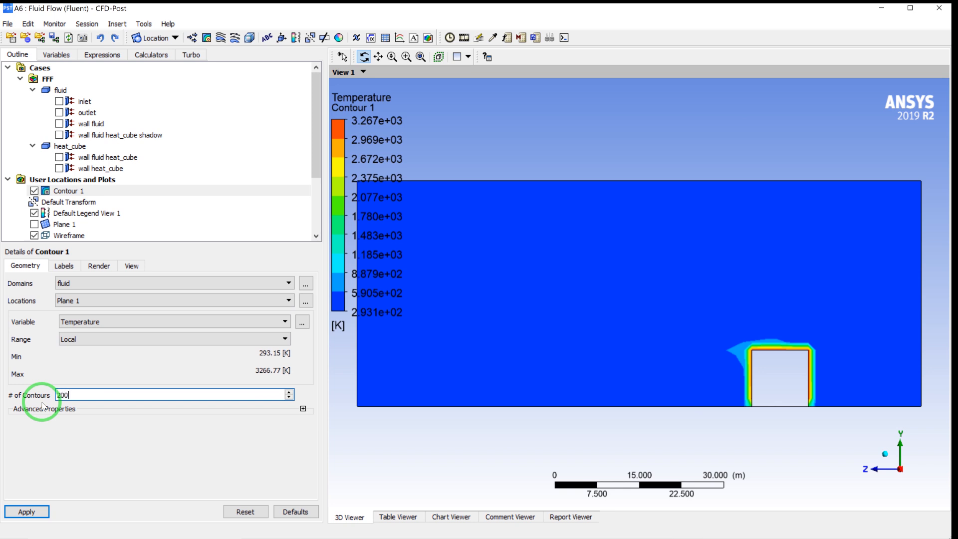
pyautogui.click(41, 511)
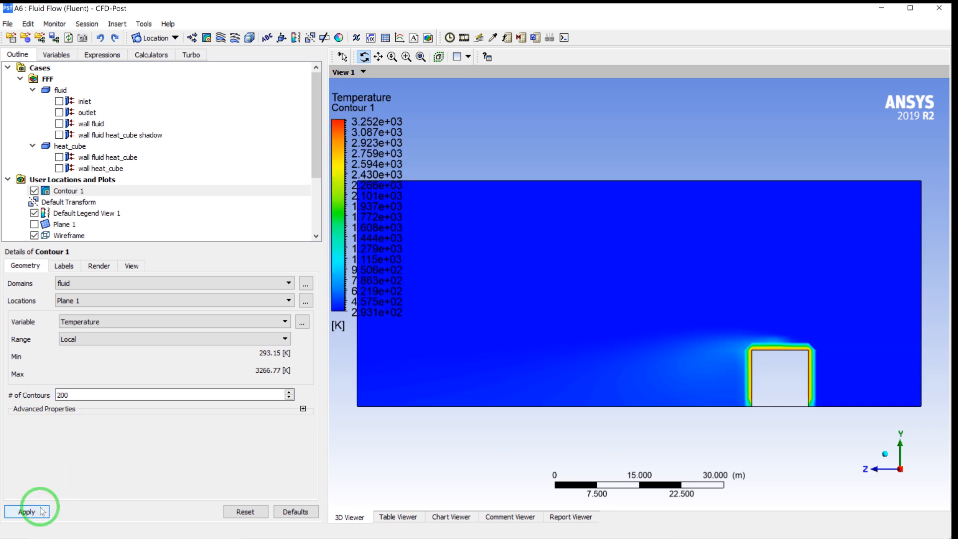
# Give the temperature contour a user-specified range of 293 to 400 K with 50 contours and apply it.
pyautogui.click(158, 338)
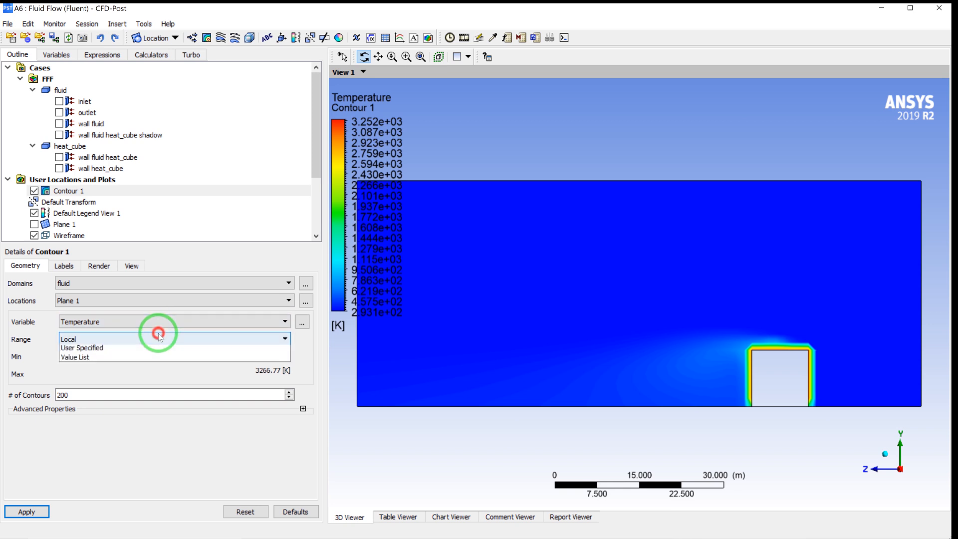
pyautogui.click(98, 364)
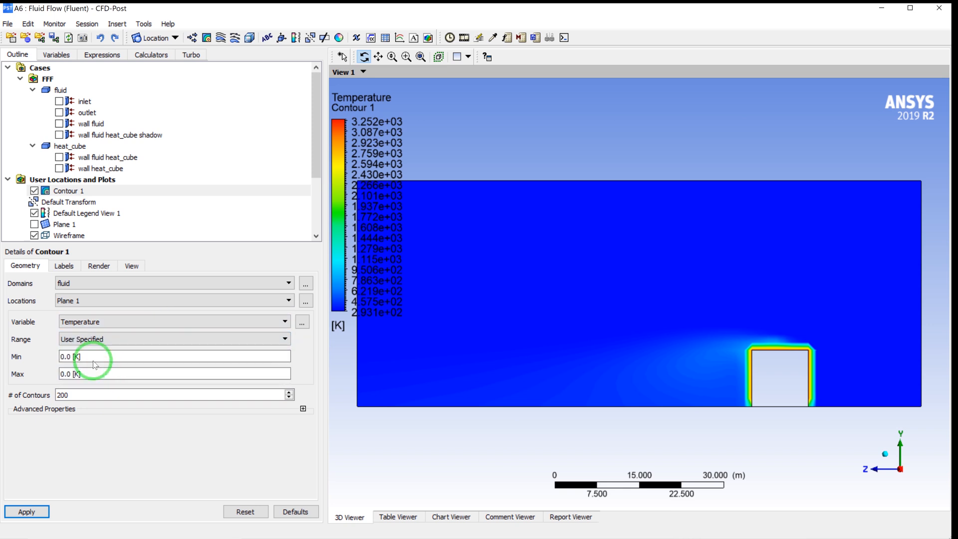
pyautogui.click(91, 357)
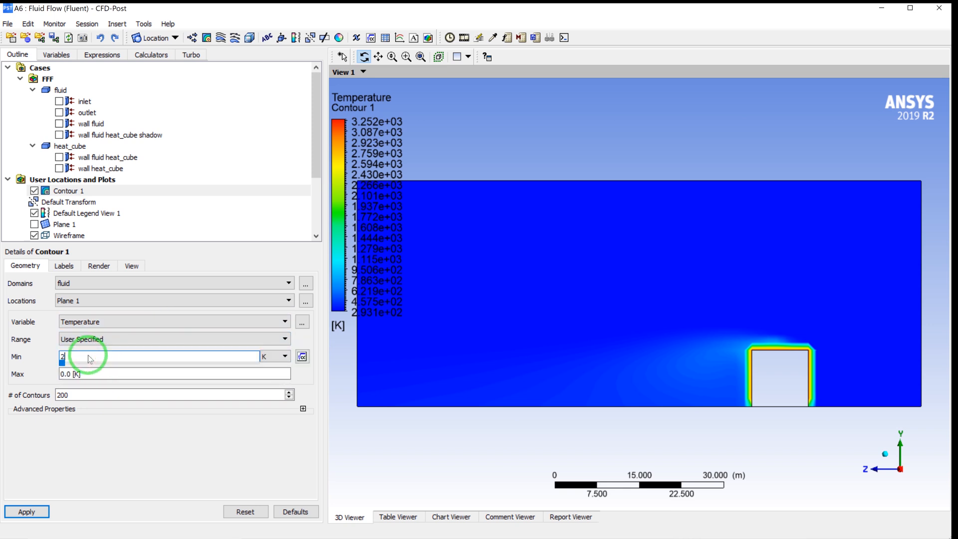
pyautogui.click(93, 375)
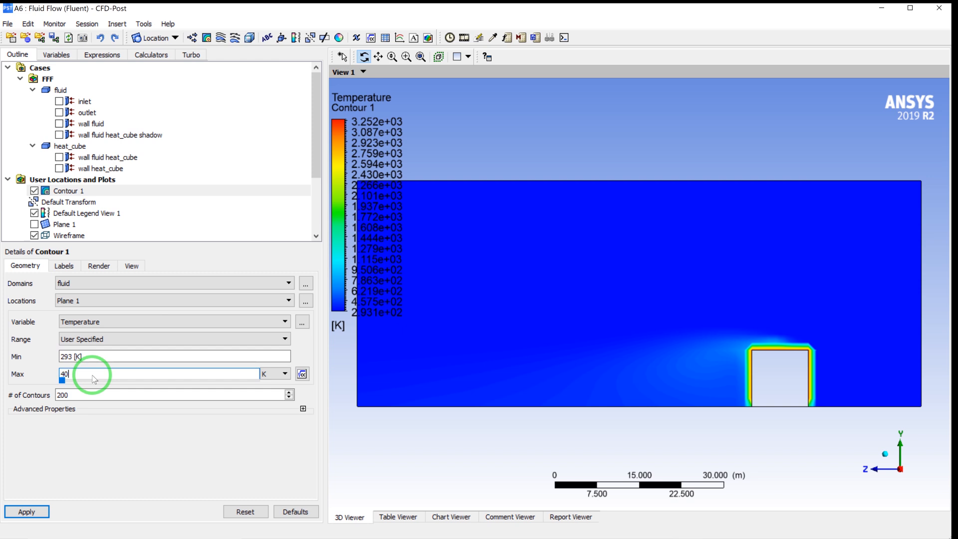
pyautogui.click(96, 444)
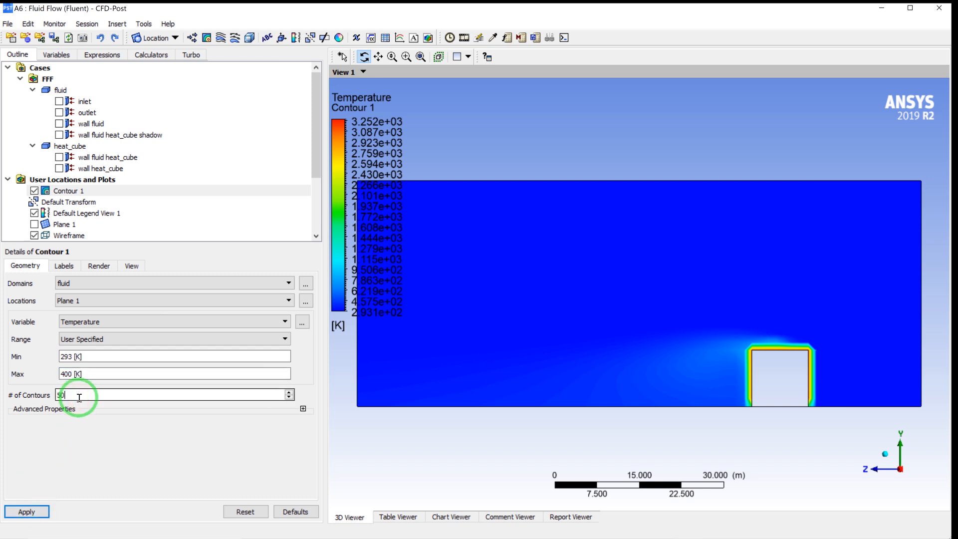
pyautogui.click(30, 512)
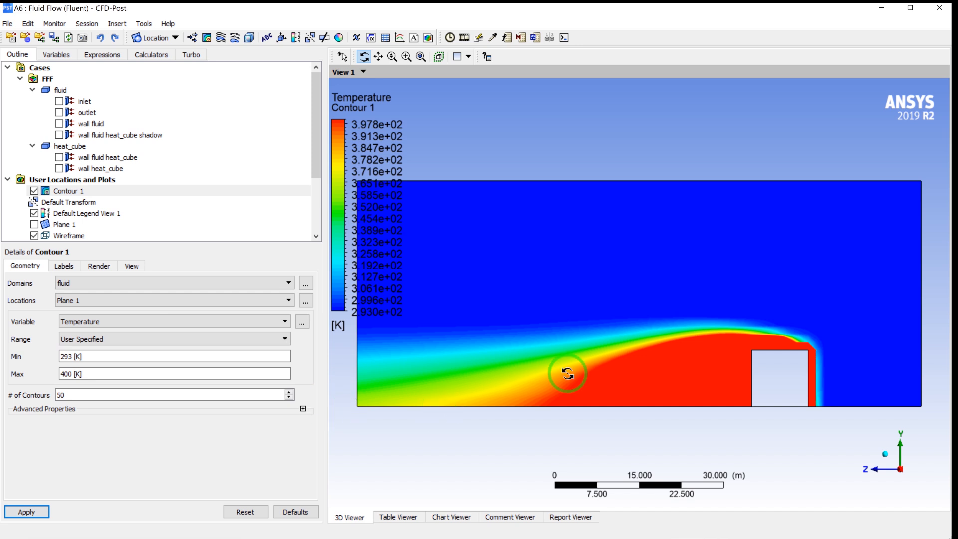
# Hide the temperature contour plot.
pyautogui.scroll(-1, 568, 374)
pyautogui.moveTo(568, 379); pyautogui.dragTo(574, 389)
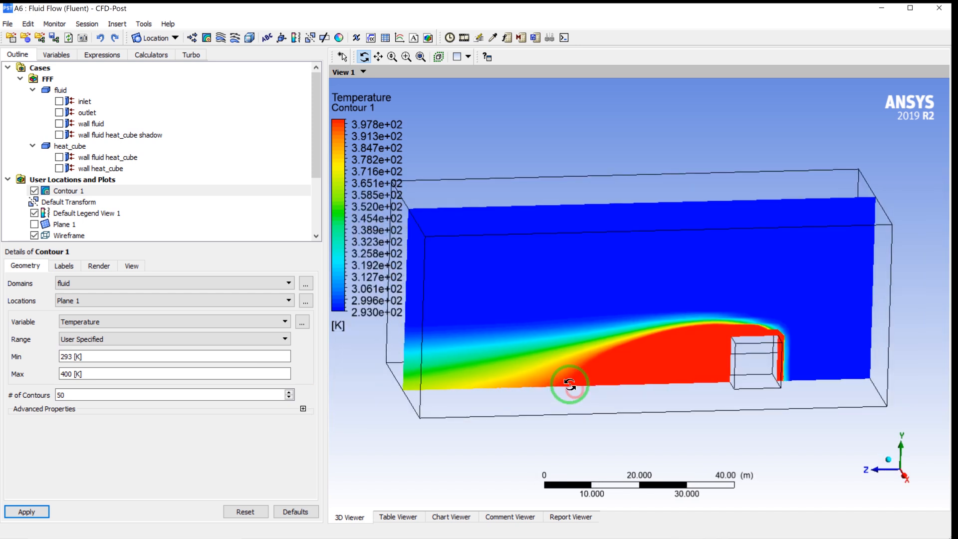
pyautogui.click(34, 195)
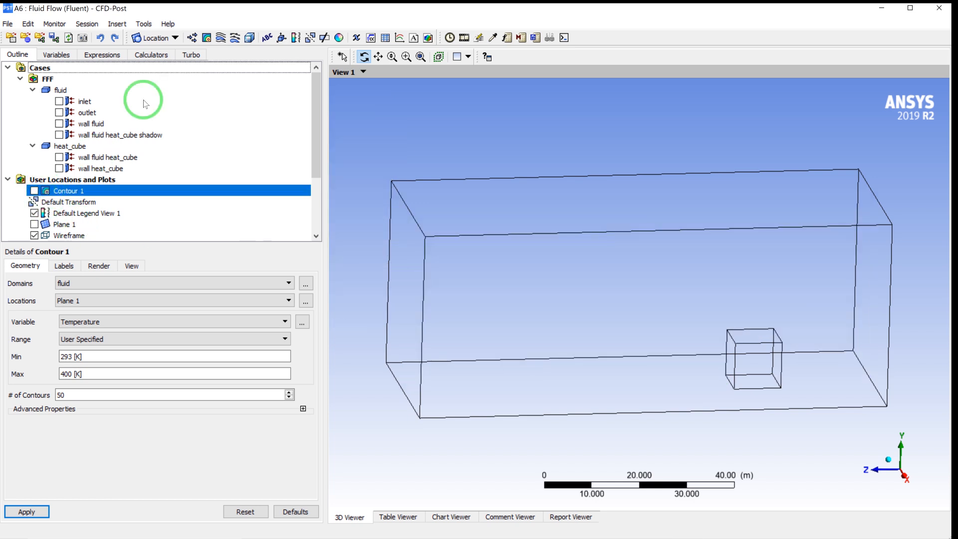
pyautogui.click(249, 38)
pyautogui.click(274, 92)
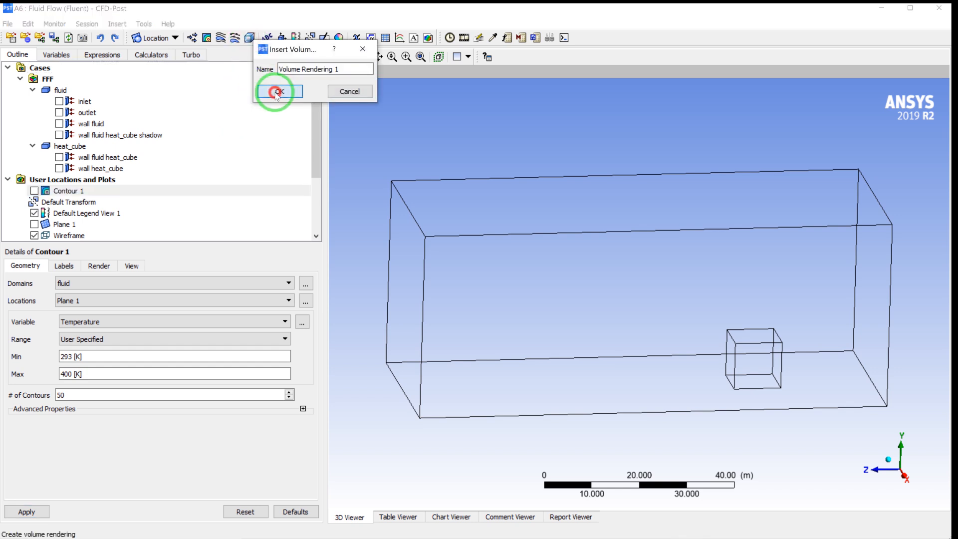
pyautogui.click(116, 313)
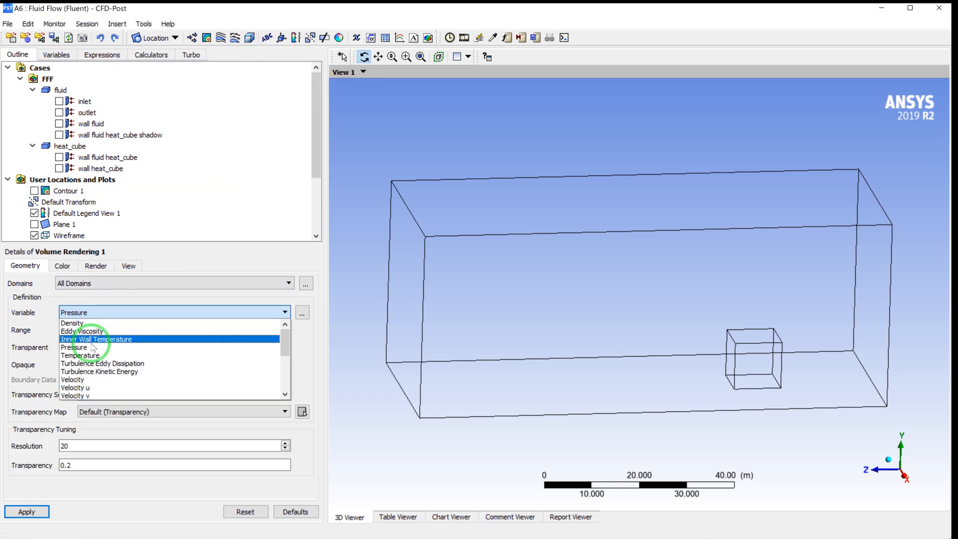
pyautogui.click(90, 356)
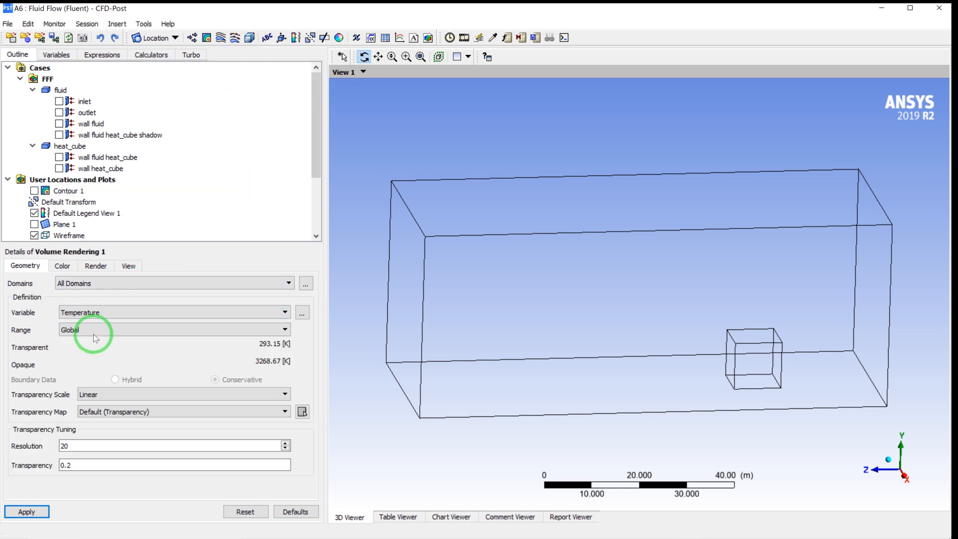
pyautogui.click(97, 331)
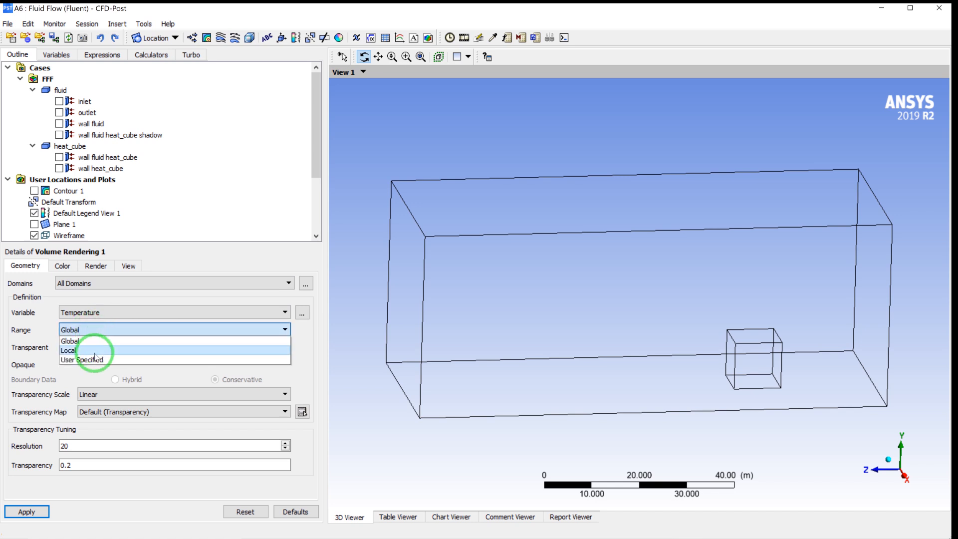
pyautogui.click(95, 360)
pyautogui.click(97, 348)
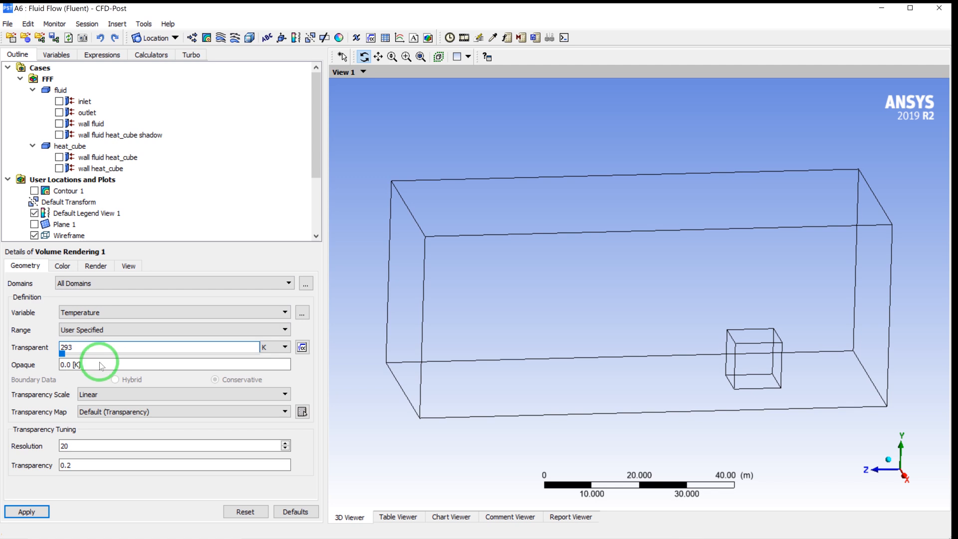
pyautogui.click(101, 365)
pyautogui.click(69, 194)
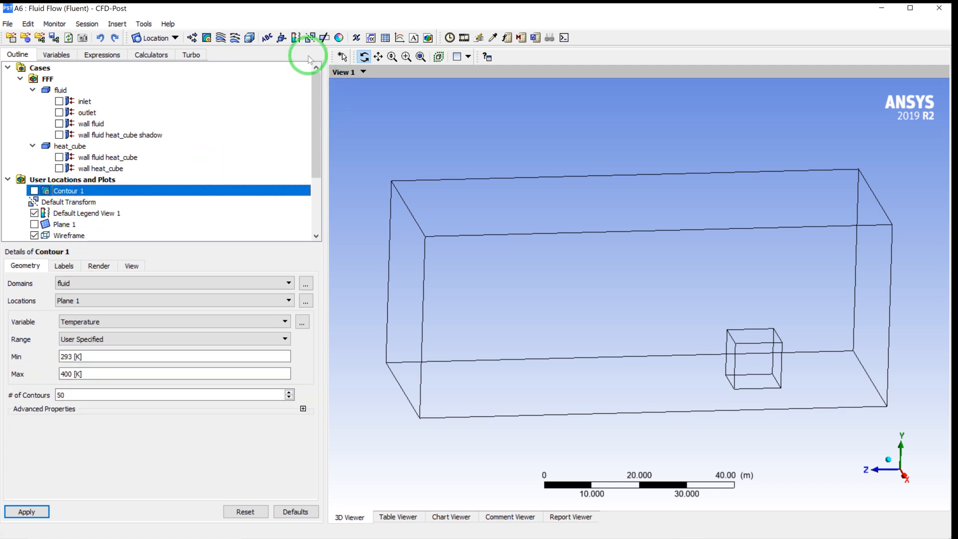
# Insert a volume rendering and set its domain to fluid and its variable to Temperature.
pyautogui.click(250, 38)
pyautogui.click(276, 91)
pyautogui.click(107, 284)
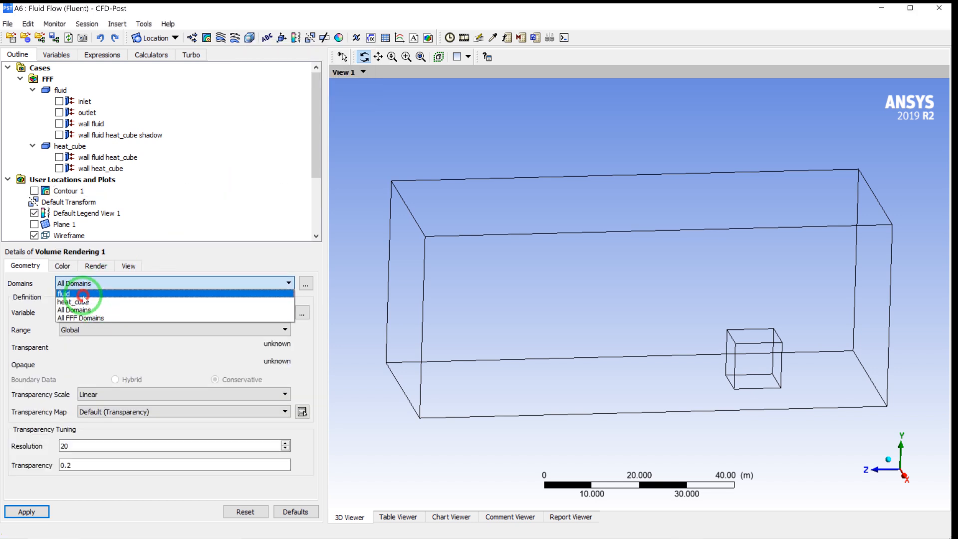
pyautogui.click(64, 294)
pyautogui.click(120, 312)
pyautogui.click(92, 355)
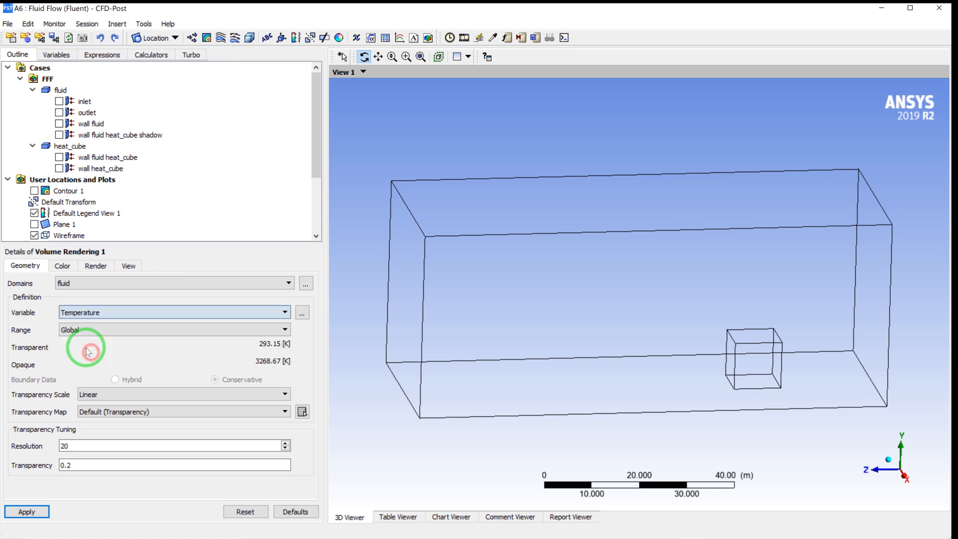
# Give the volume rendering a user-specified range from 293 K transparent to 400 K opaque and apply it.
pyautogui.click(86, 330)
pyautogui.click(93, 358)
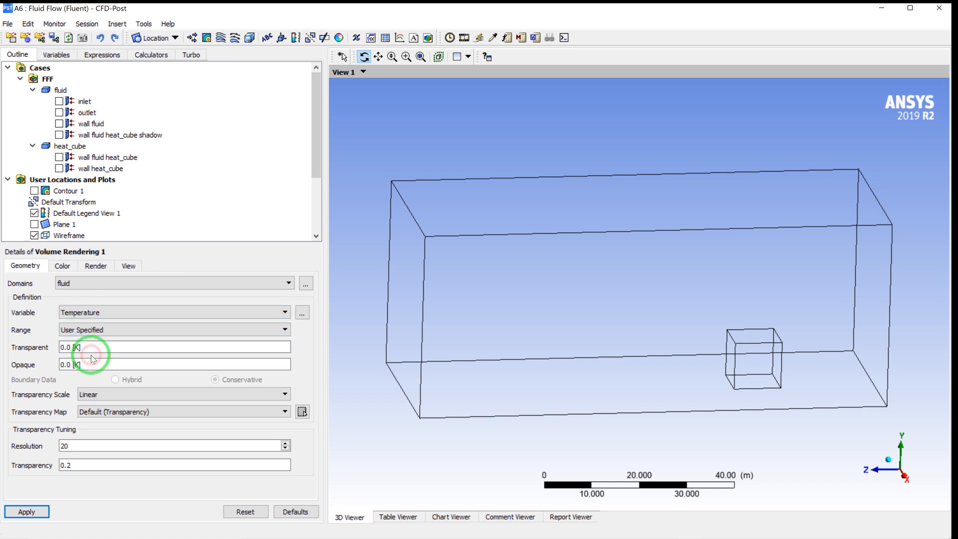
pyautogui.click(88, 352)
pyautogui.write('93')
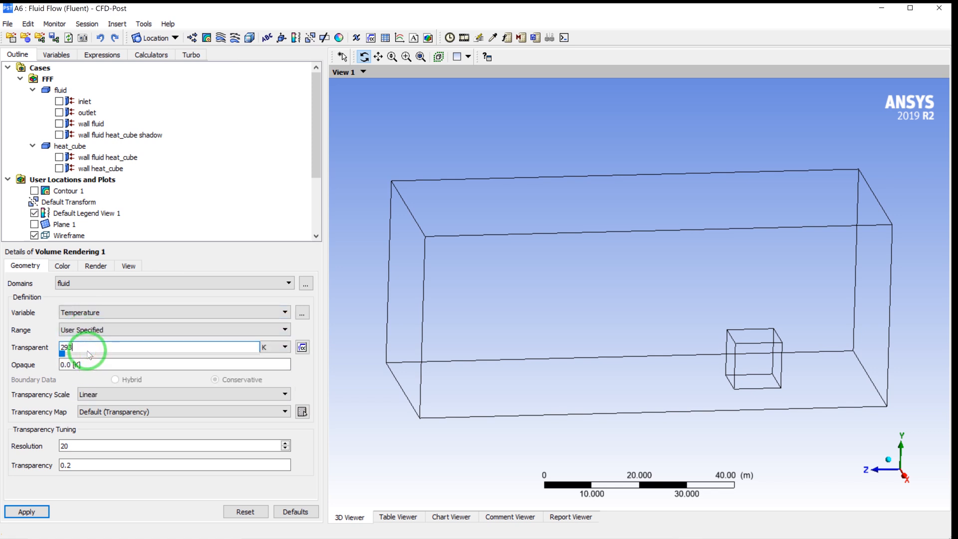
pyautogui.click(89, 366)
pyautogui.write('400')
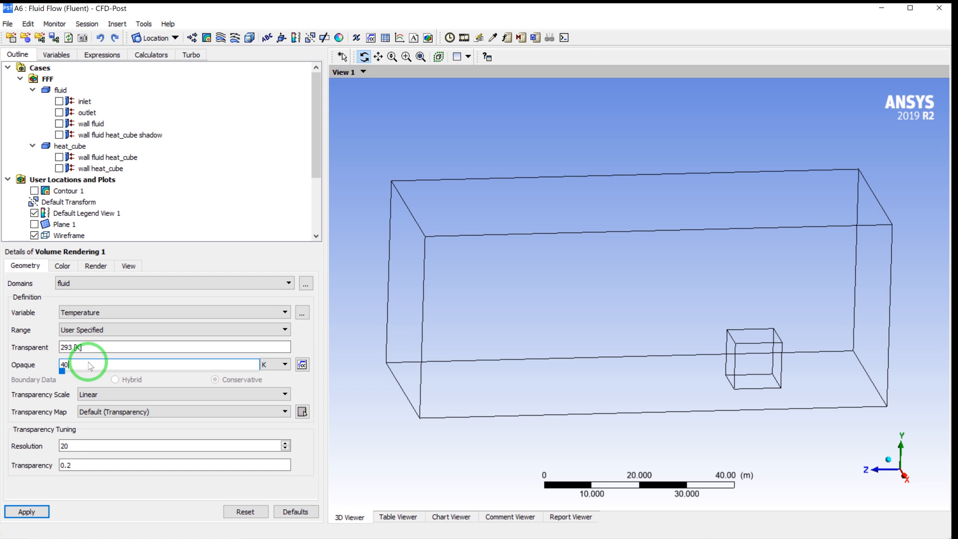
pyautogui.click(63, 399)
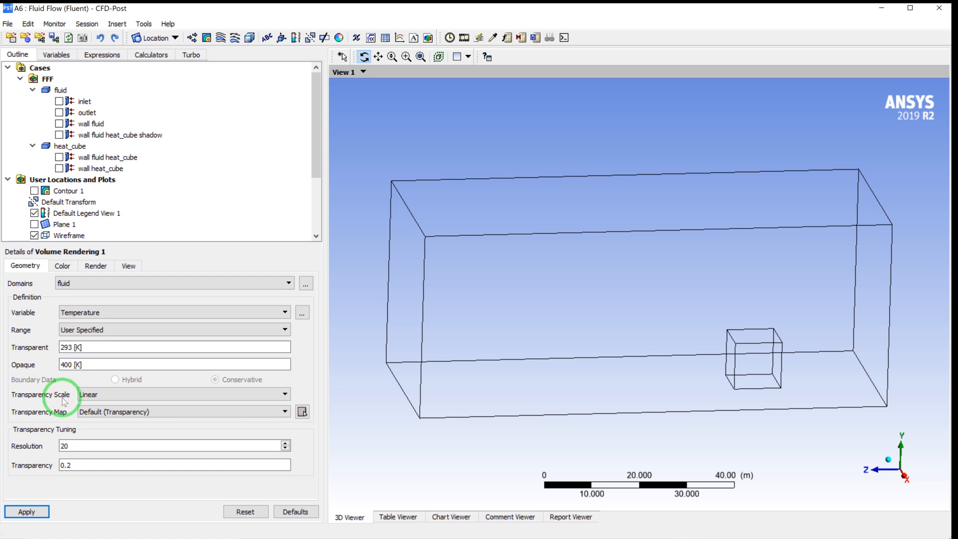
pyautogui.click(30, 514)
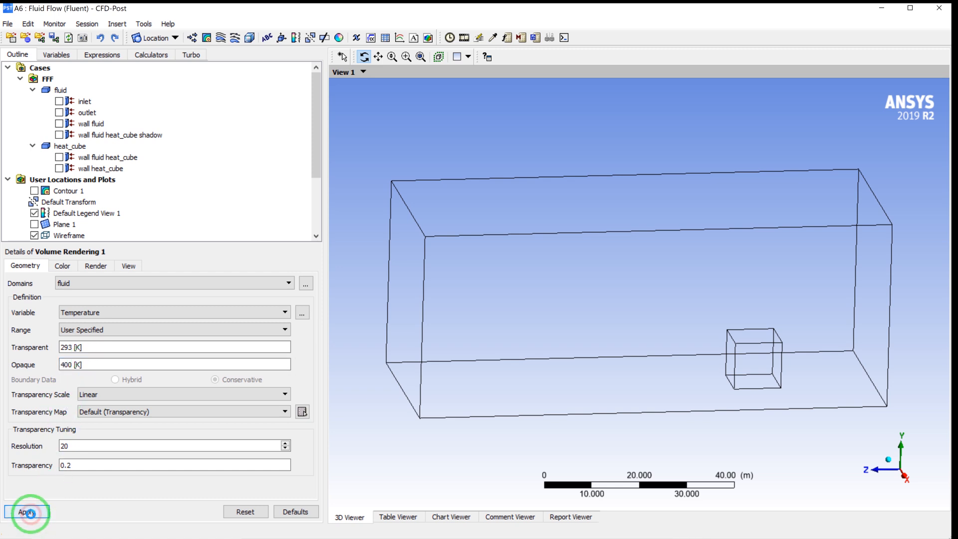
pyautogui.moveTo(552, 402); pyautogui.dragTo(702, 408)
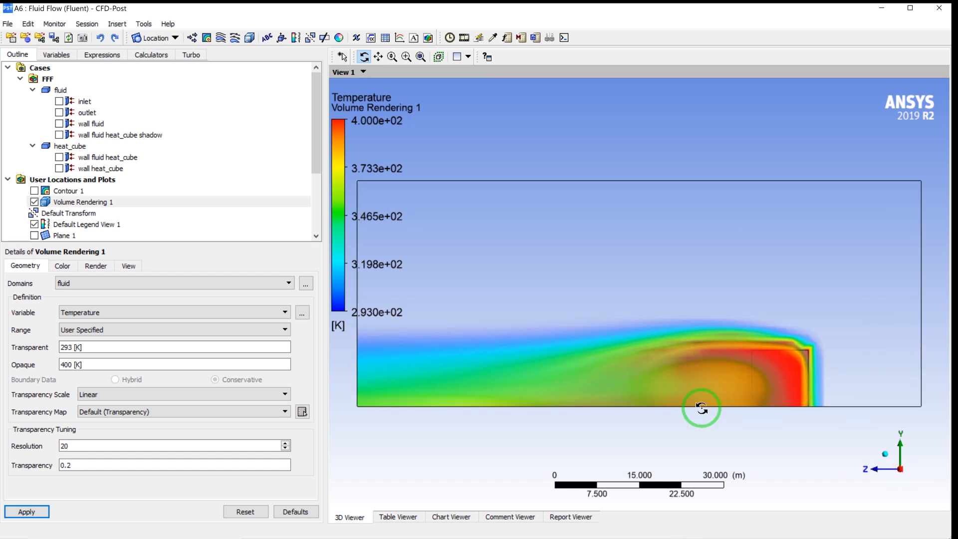
# Set the volume rendering's transparency tuning resolution to 100, apply it and inspect the plume in 3D.
pyautogui.doubleClick(84, 446)
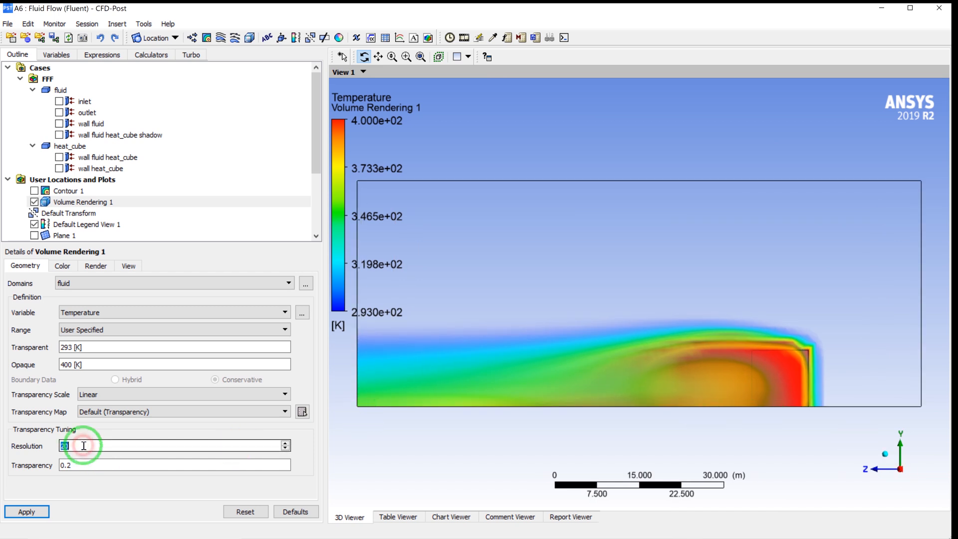
pyautogui.write('50')
pyautogui.press('BackSpace')
pyautogui.press('BackSpace')
pyautogui.write('100')
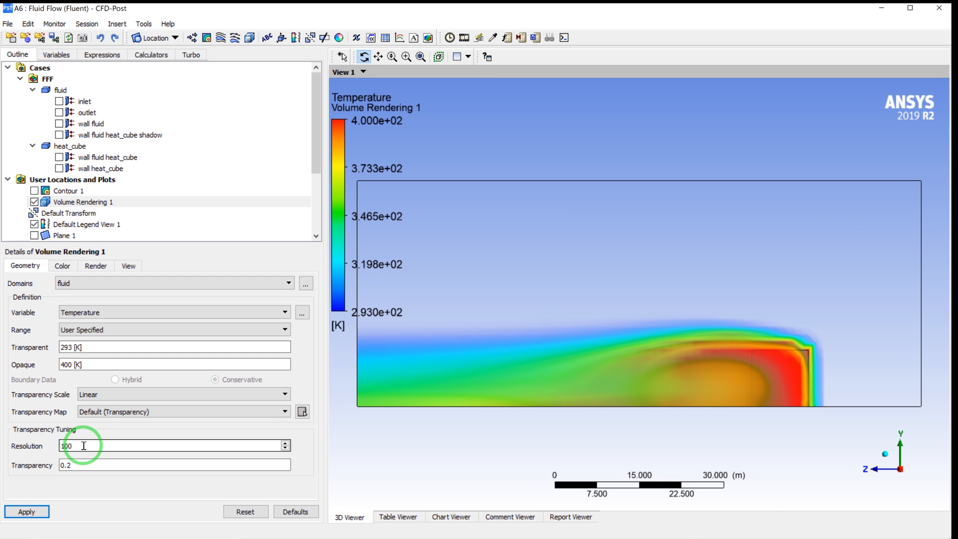
pyautogui.click(27, 512)
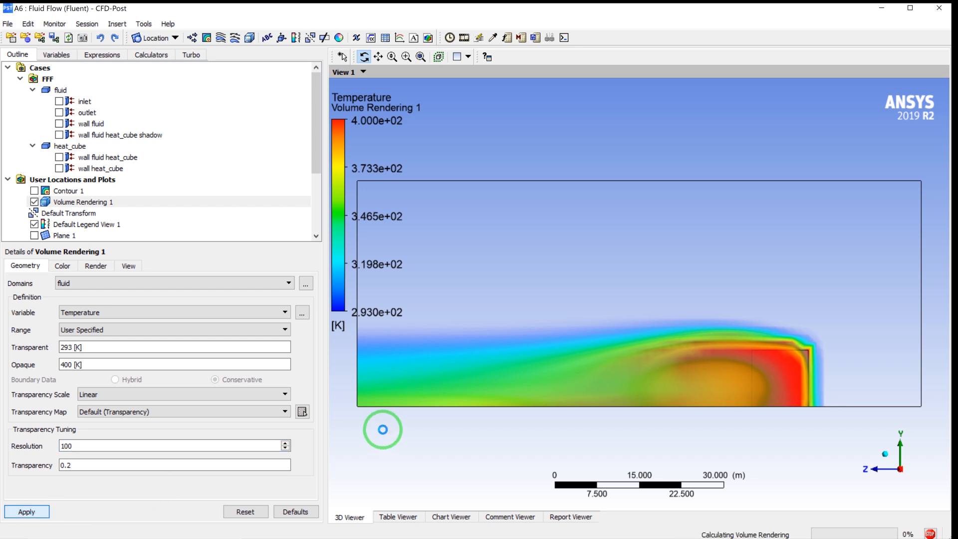
pyautogui.moveTo(425, 380); pyautogui.dragTo(468, 412)
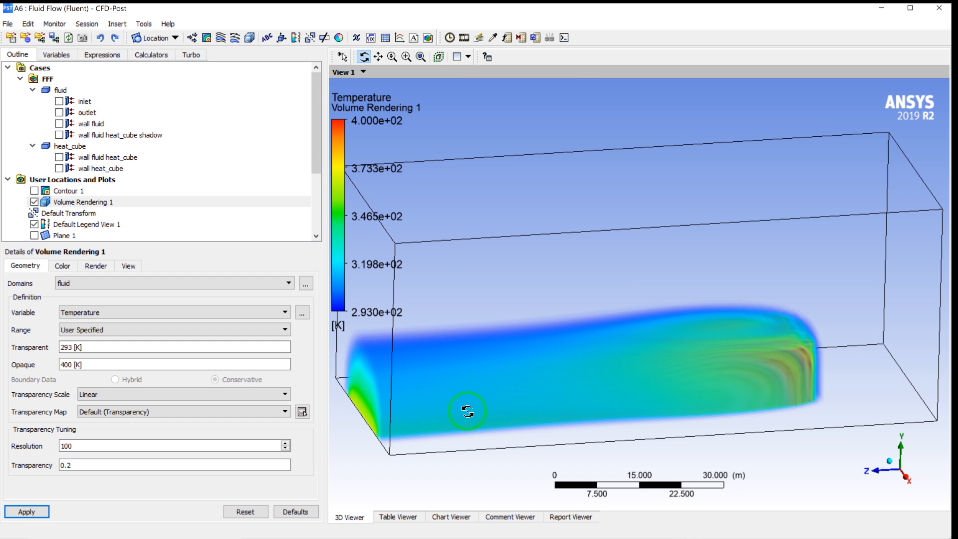